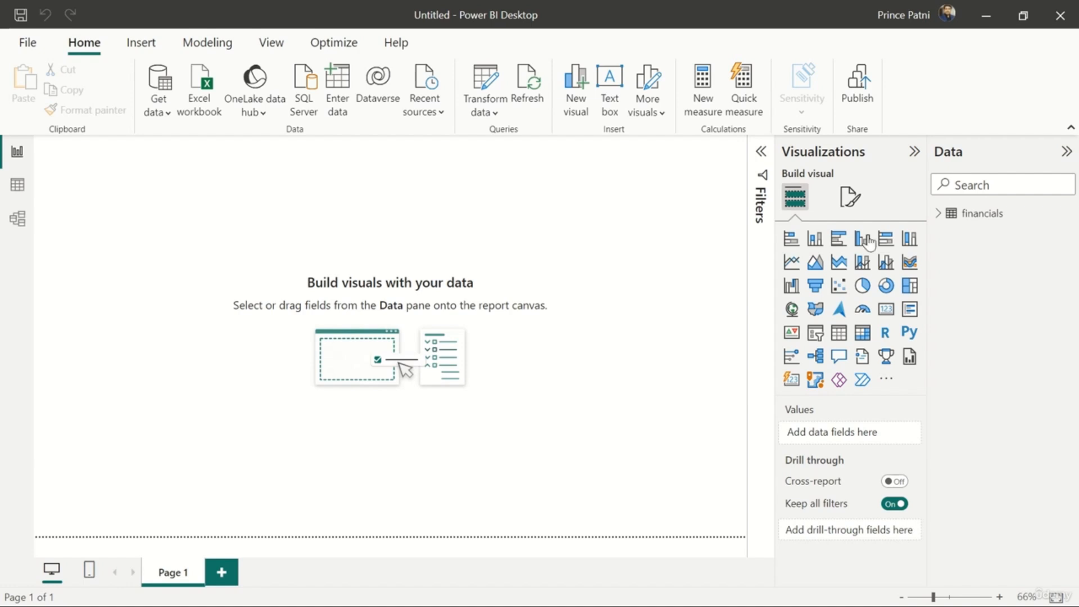
Start a new measure in the financials table named Total Units Sold, defined with the Sum function
click(941, 217)
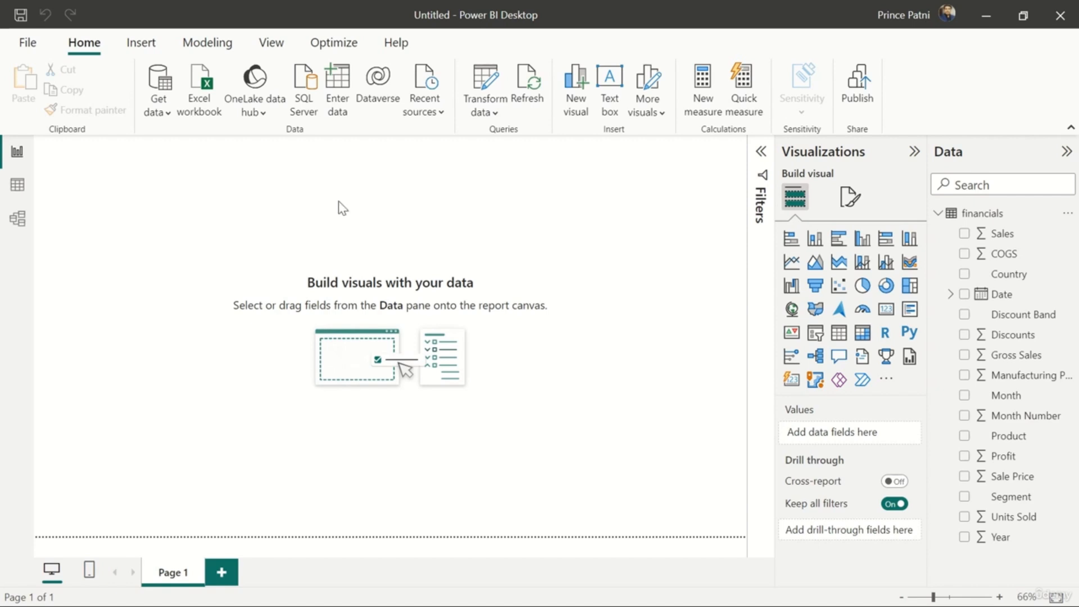
click(703, 97)
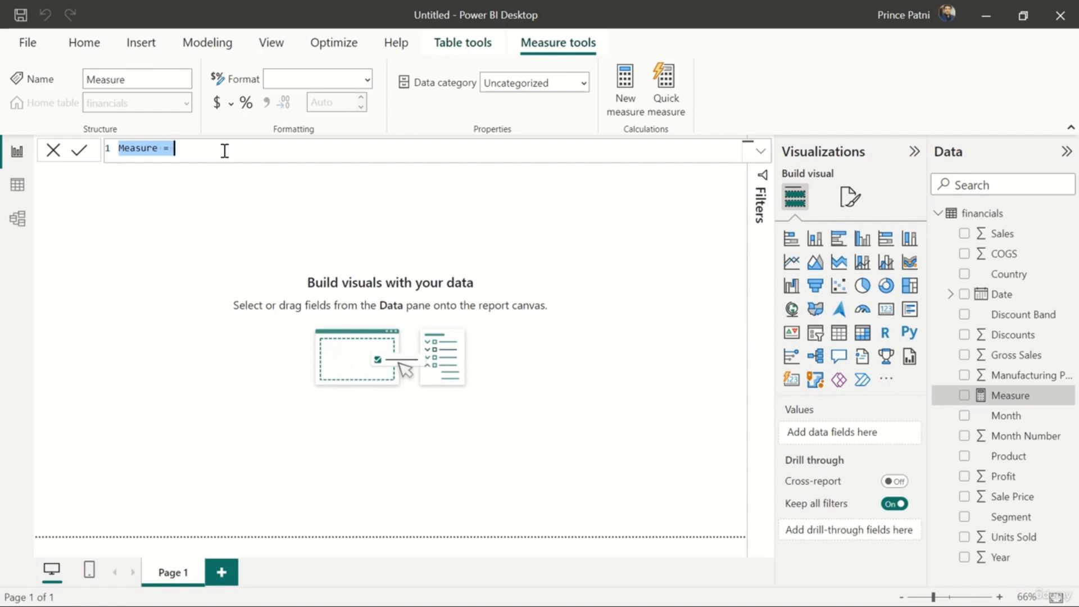
key(BackSpace)
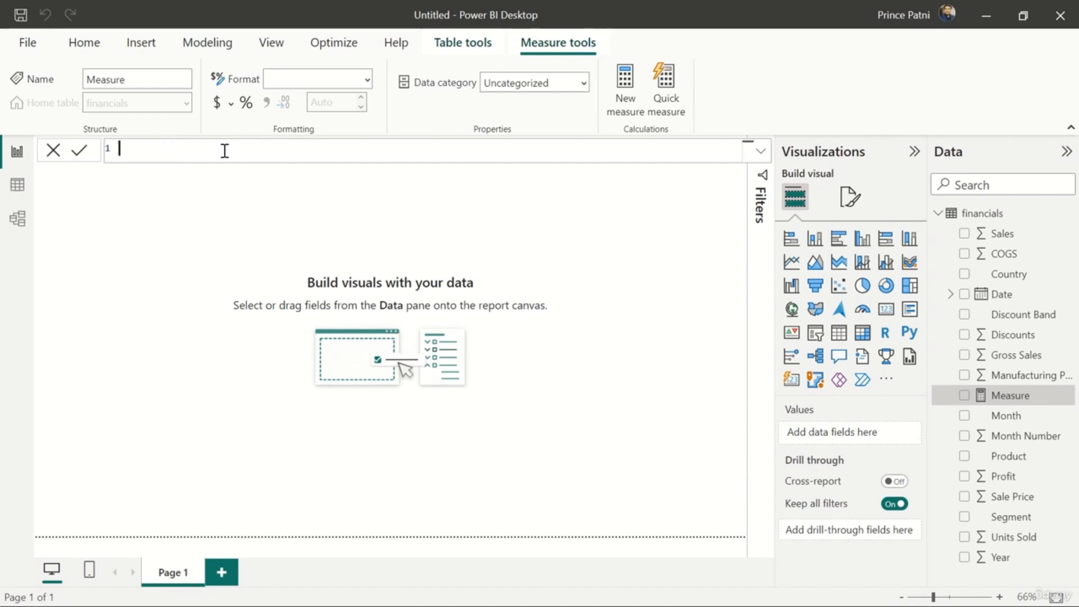
text(Total Units Sold = Sum()
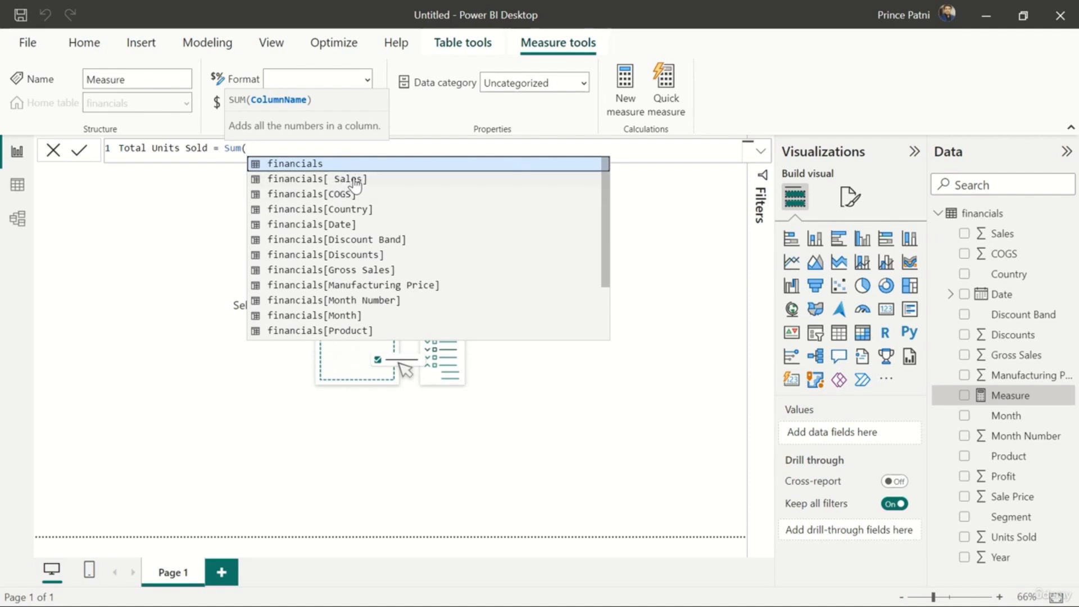
Complete the Sum formula with the financials[Units Sold] column and commit the measure
scroll(351, 266, down, 2)
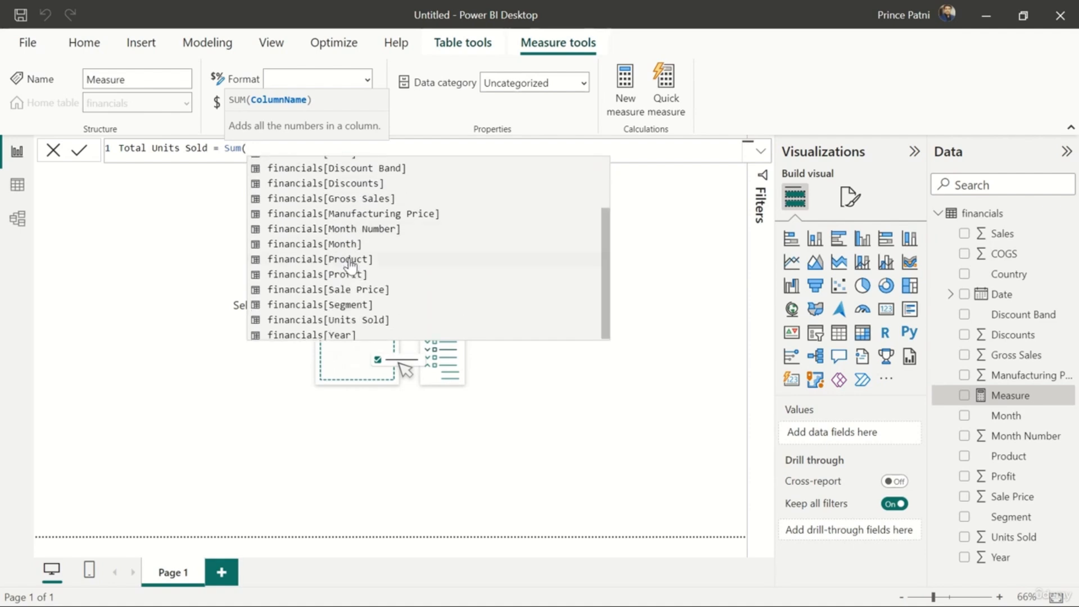
scroll(352, 265, up, 2)
scroll(351, 265, up, 1)
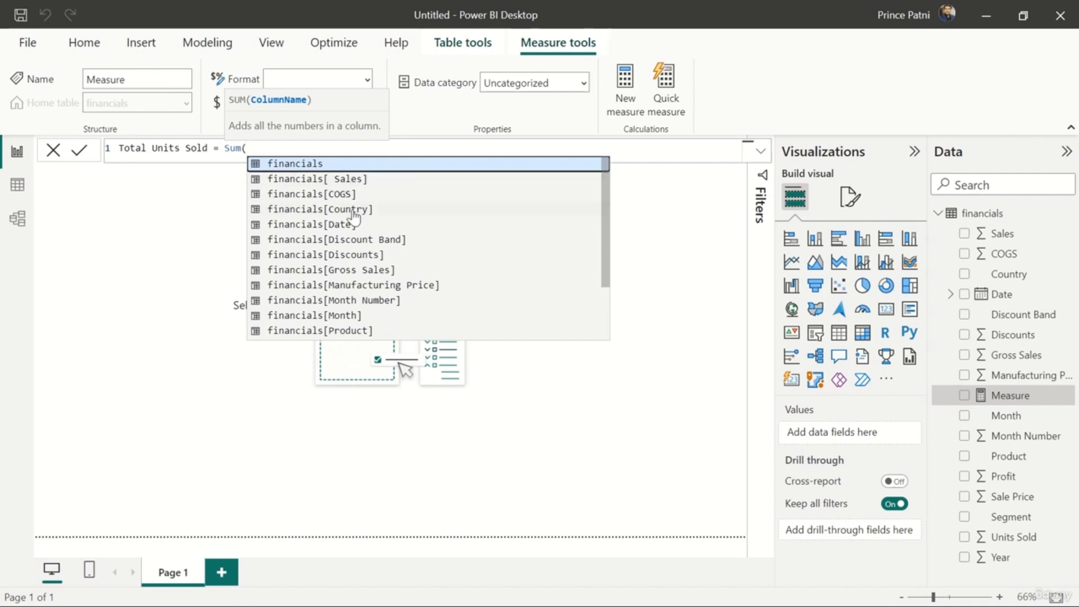
scroll(360, 291, down, 2)
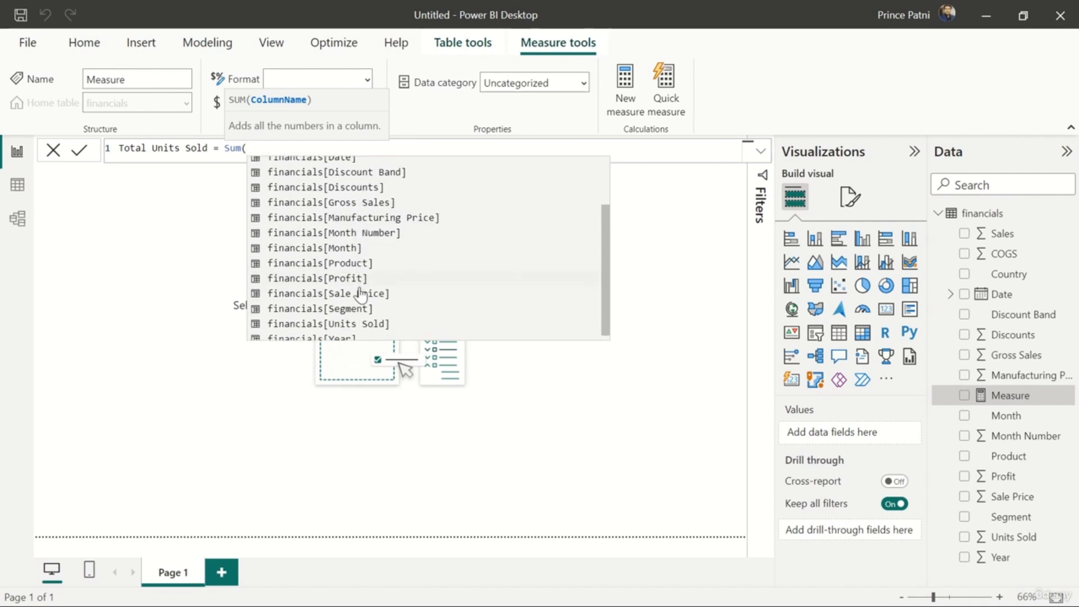
click(349, 319)
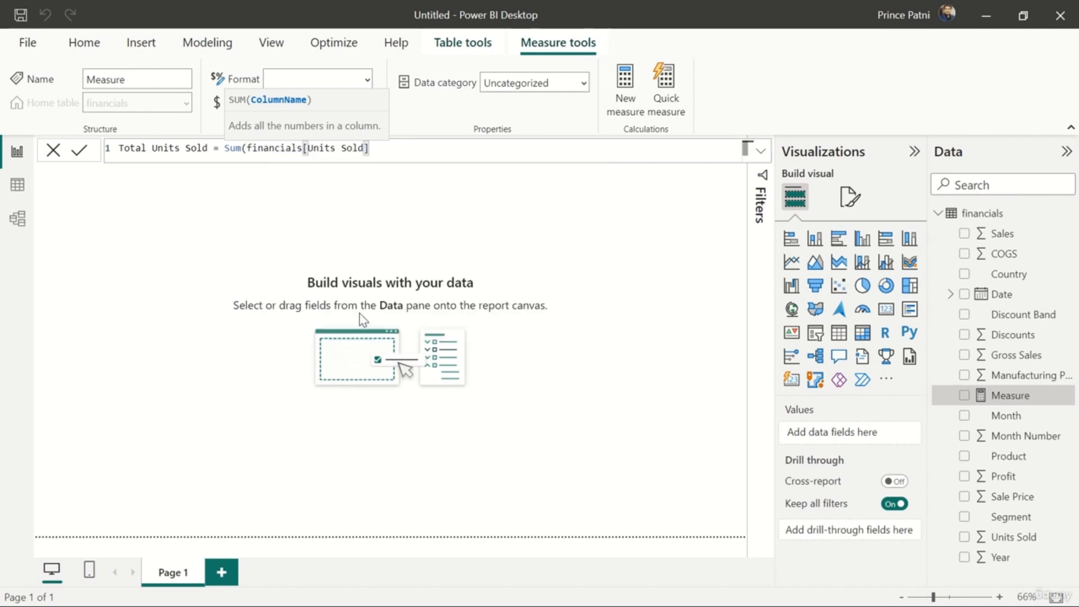
text())
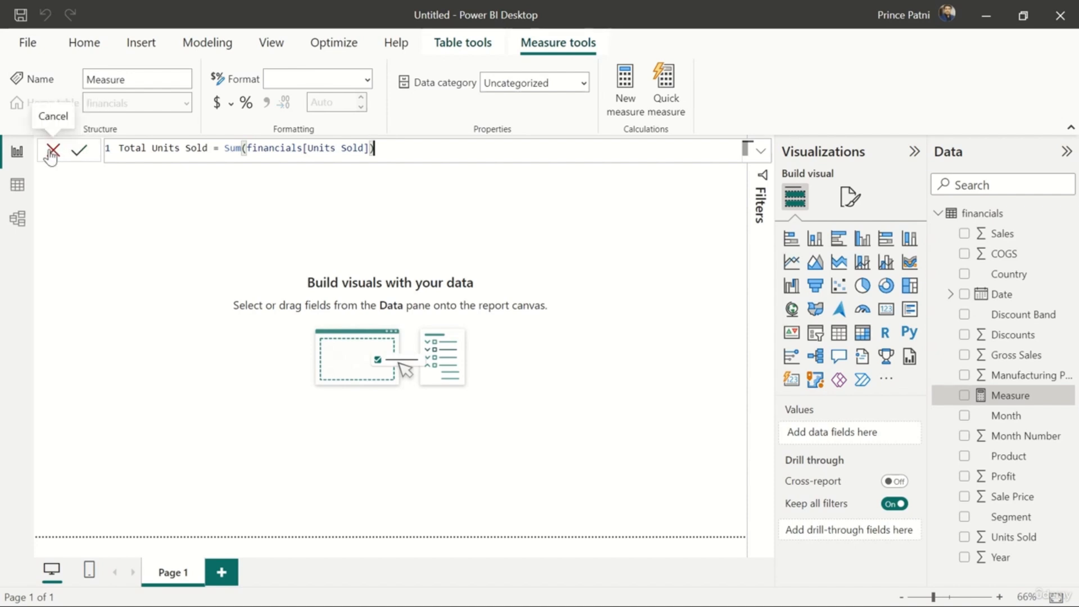
click(82, 152)
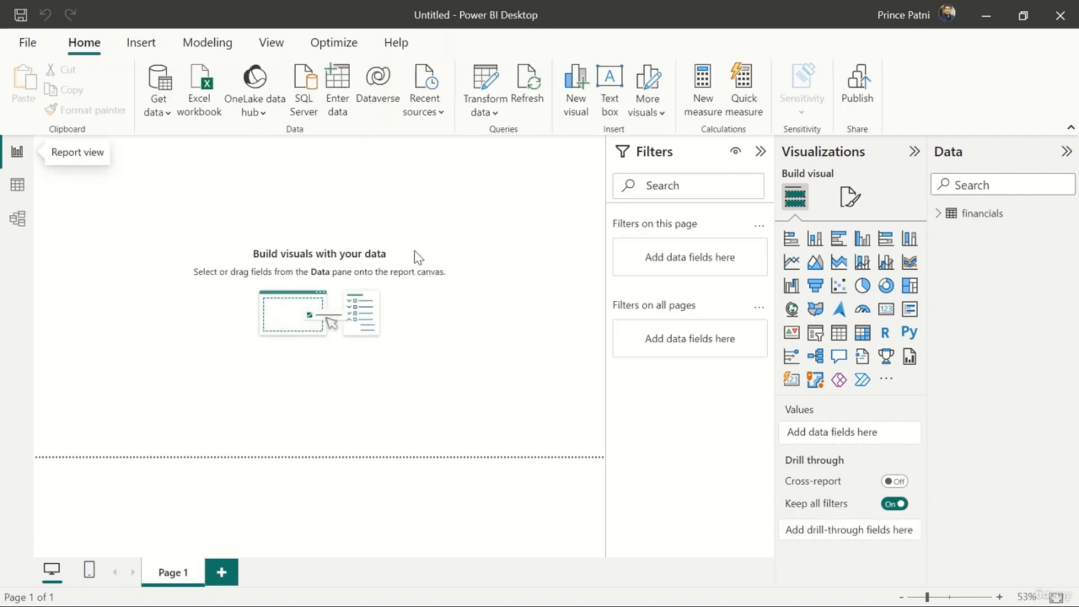
In Table view, start a new calculated table named Calendar, defined with the CALENDAR function
click(17, 188)
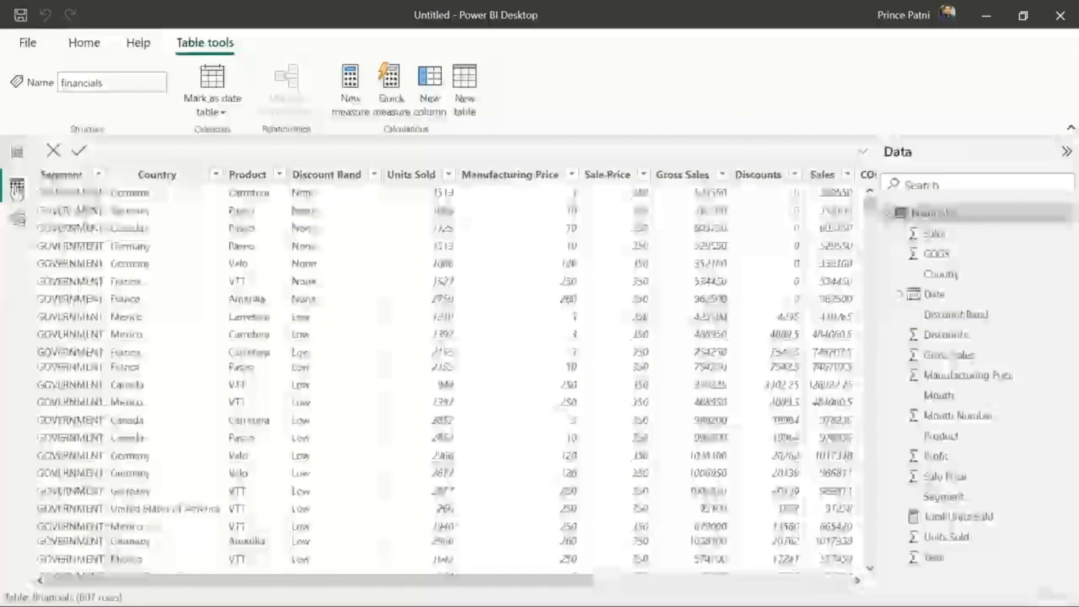
click(86, 45)
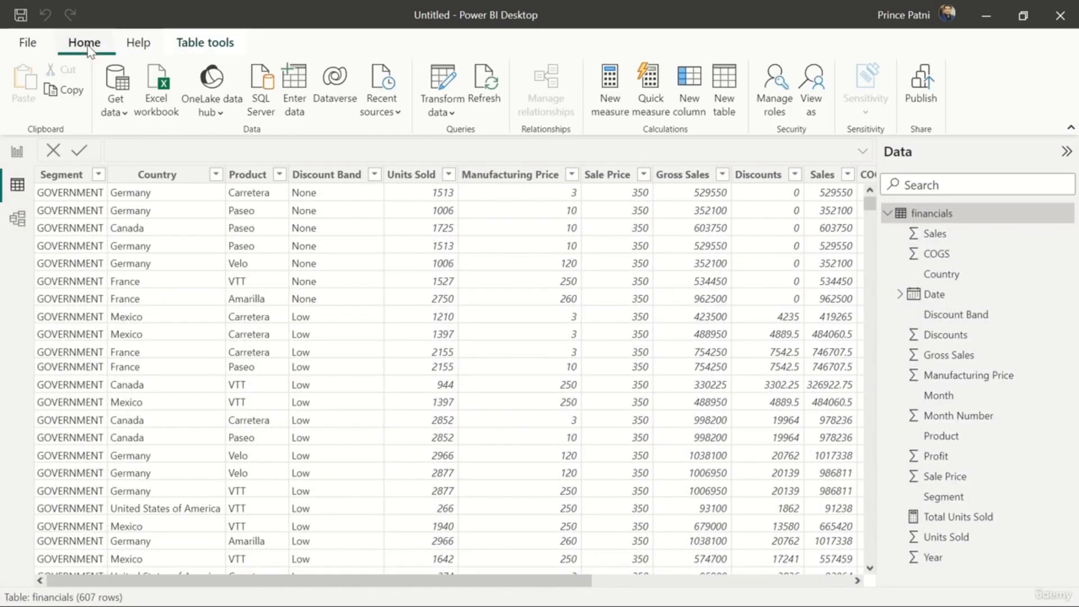
click(724, 107)
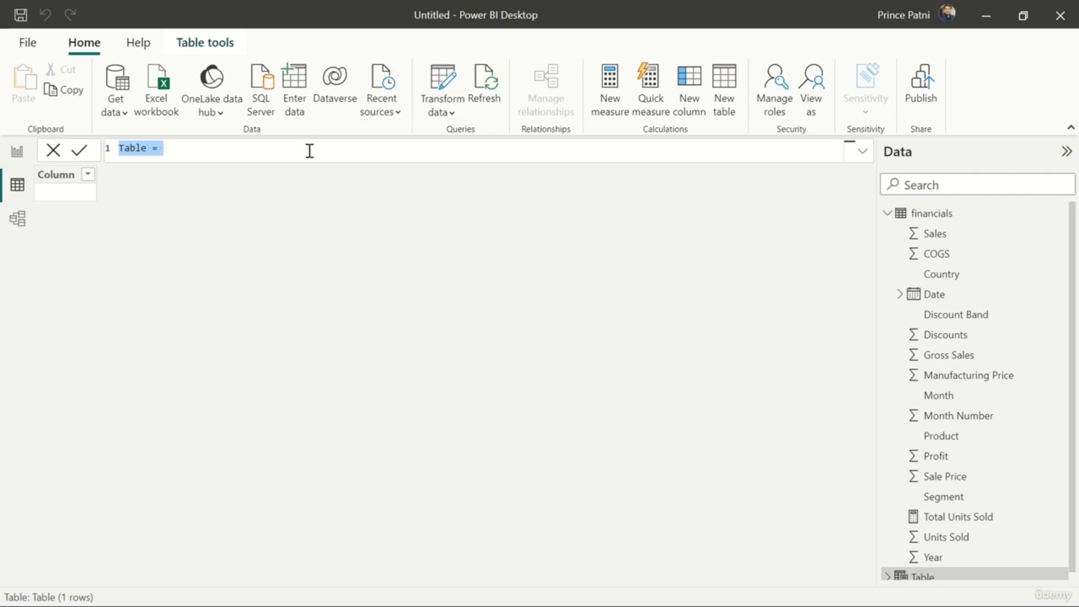
key(BackSpace)
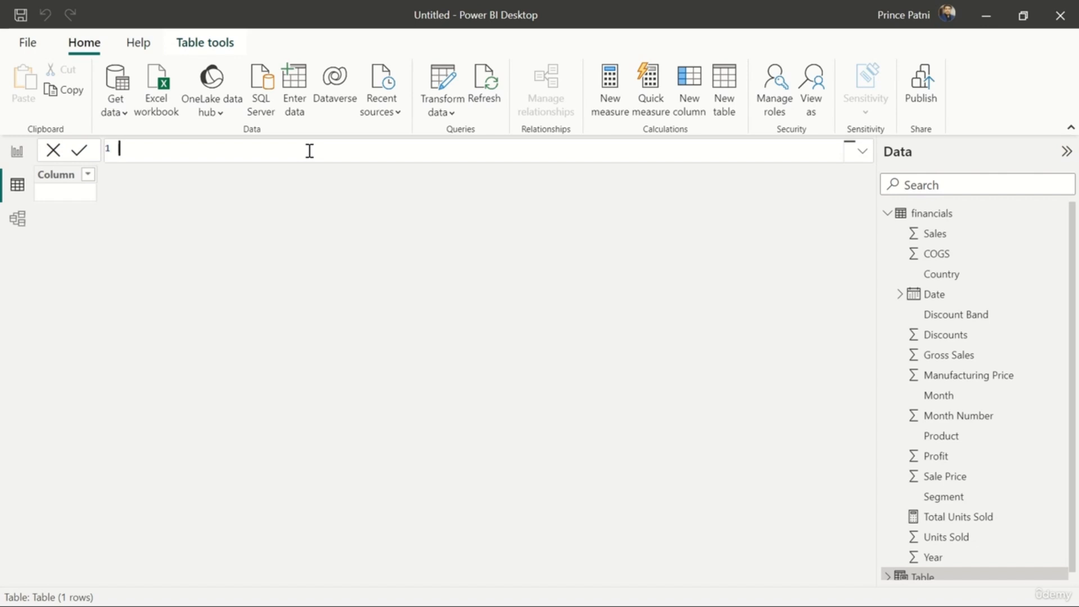
text(Calendar = )
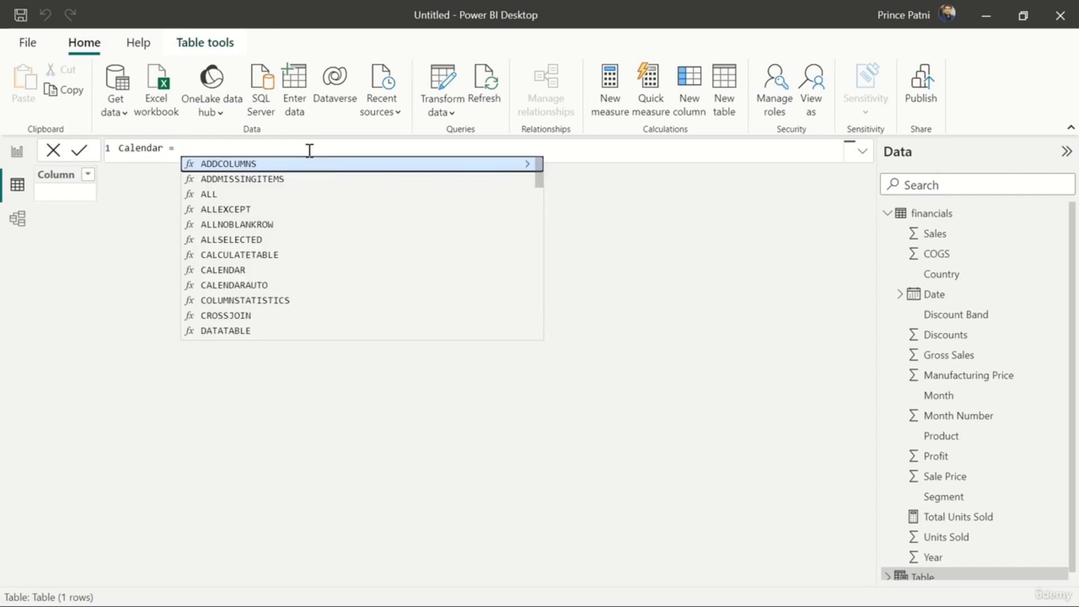
text(CALENDAR)
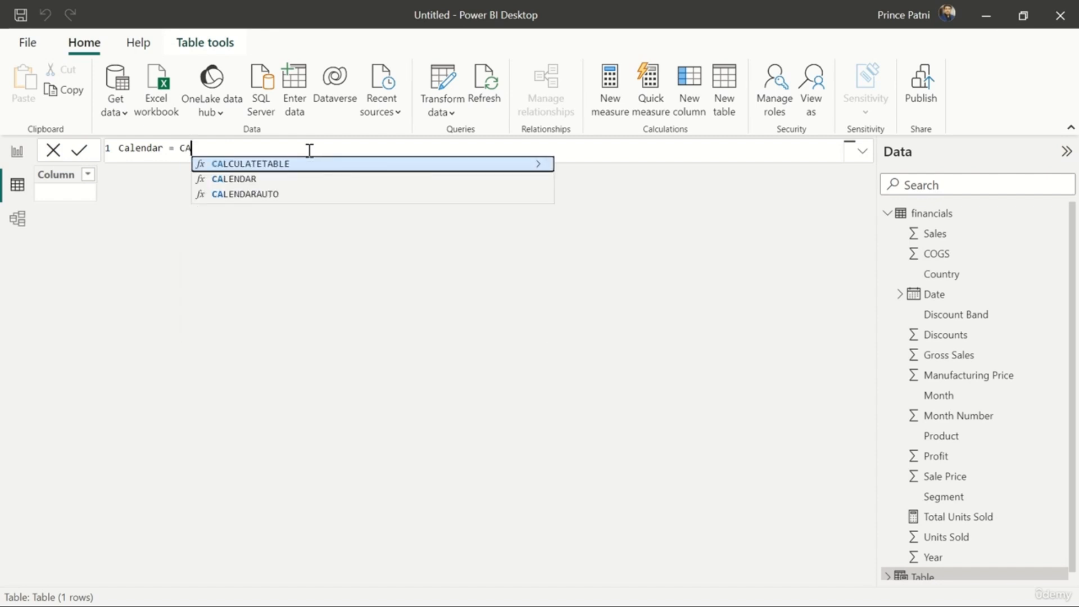
text(()
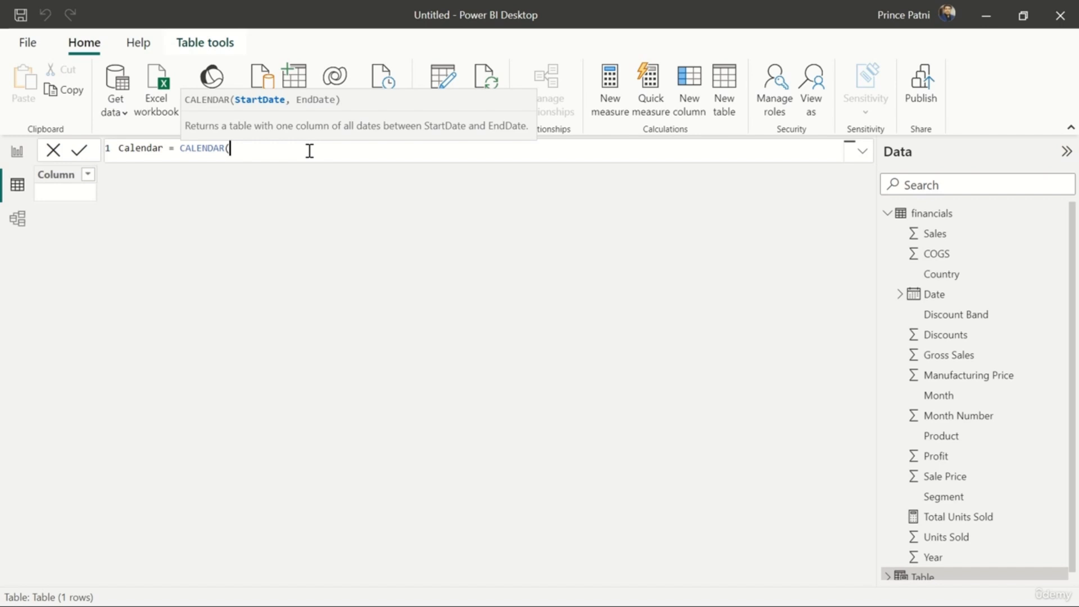
Give the CALENDAR function the start date DATE(2013,01,01)
text(DATE()
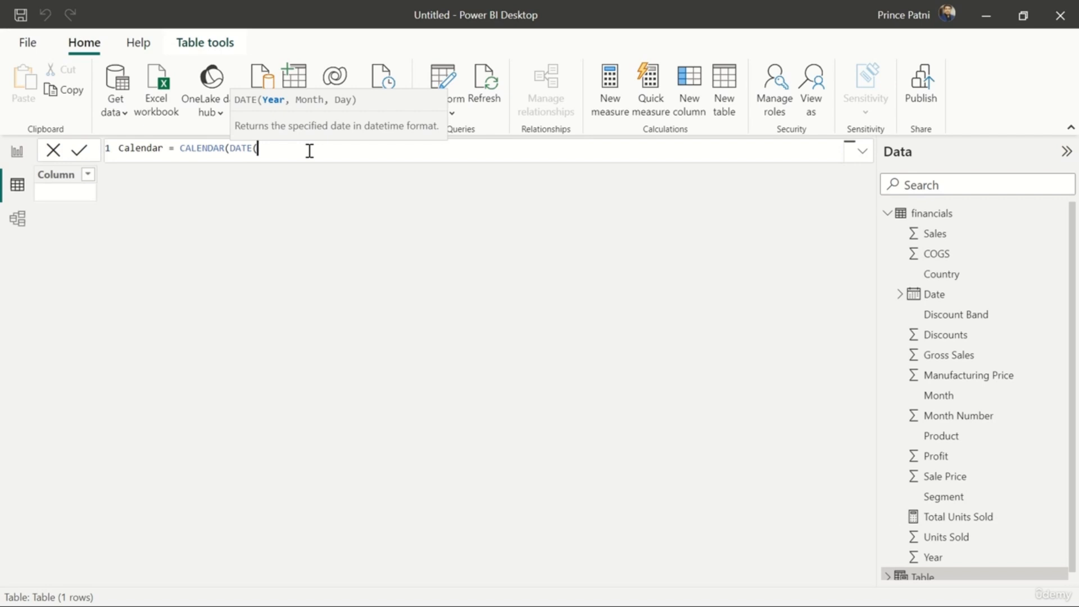
text(2013,01,01))
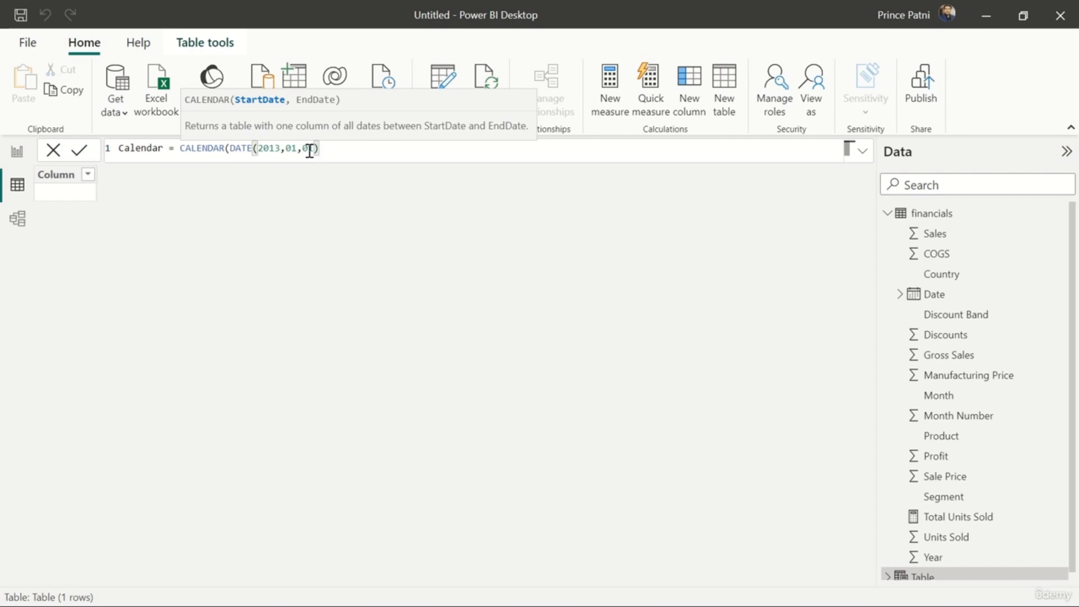
text(,)
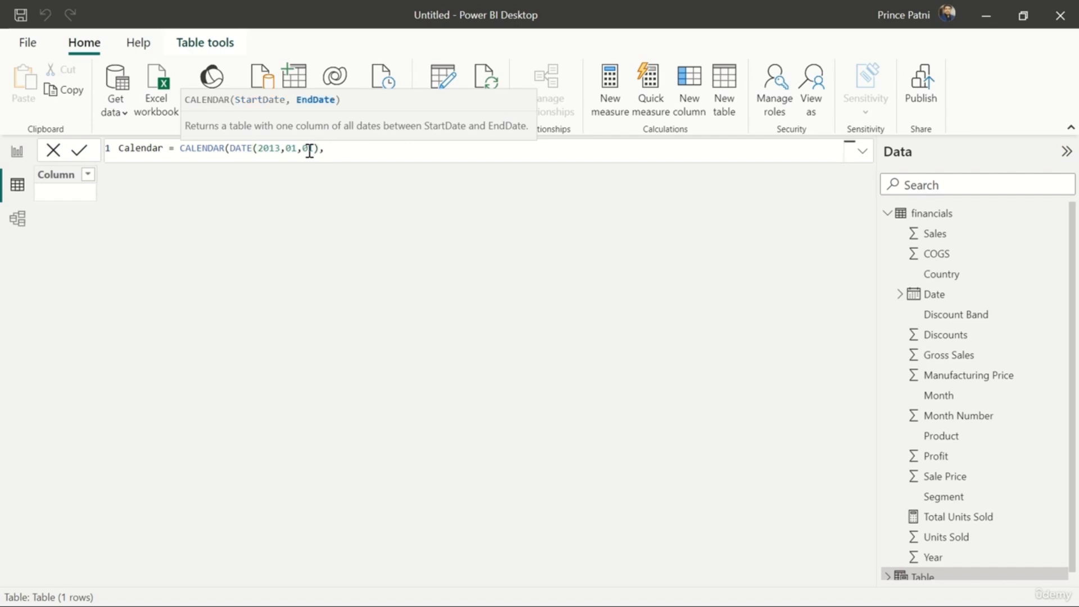
text( DATE()
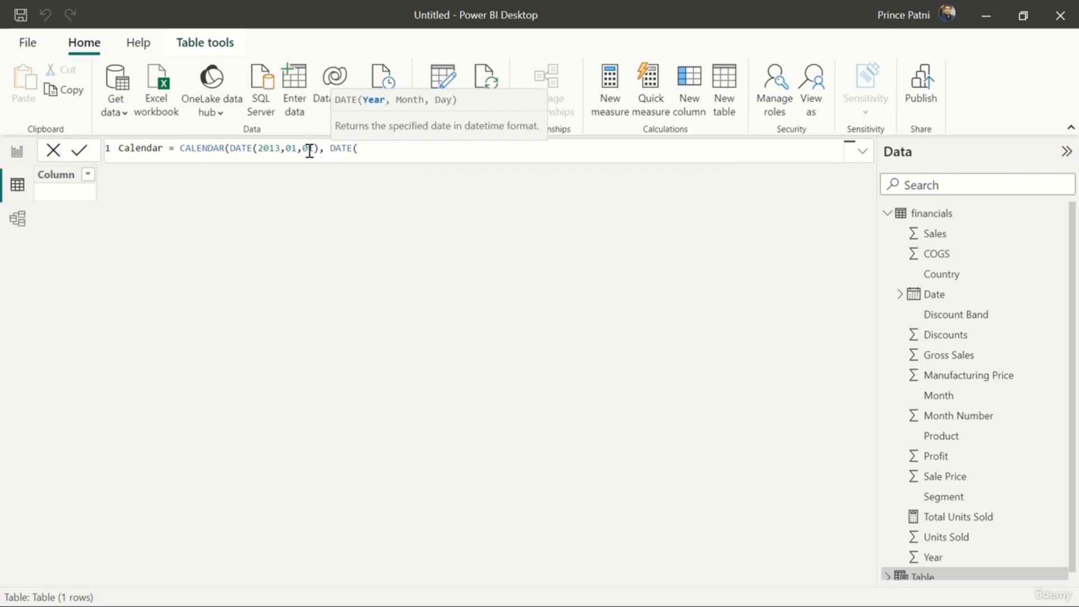
text(2014,12,31))
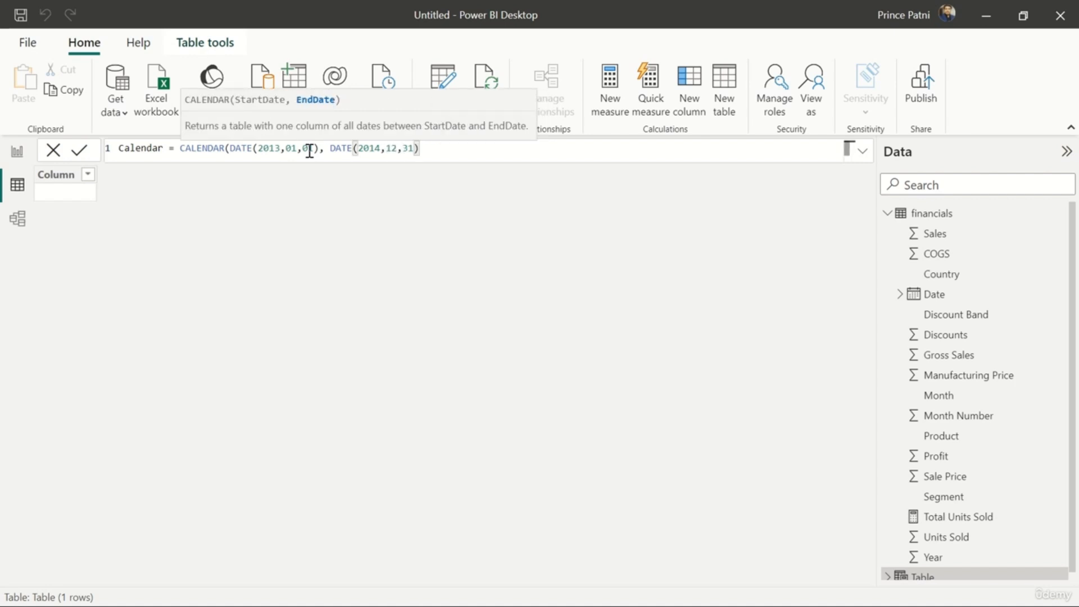
text())
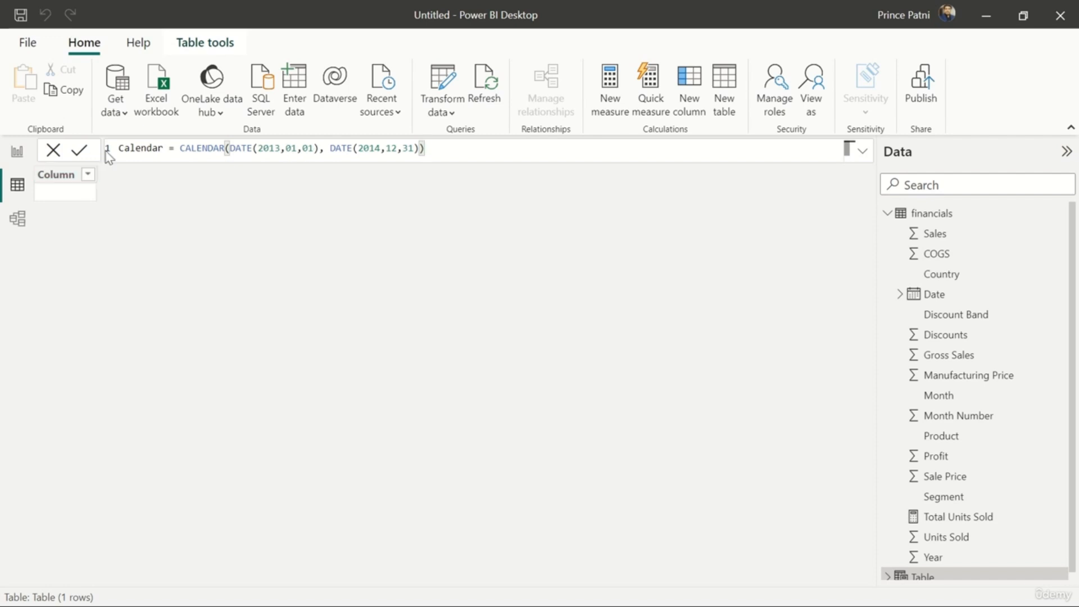
Add DATE(2014,12,31) as the CALENDAR end date, commit the table formula and check the generated dates
click(81, 151)
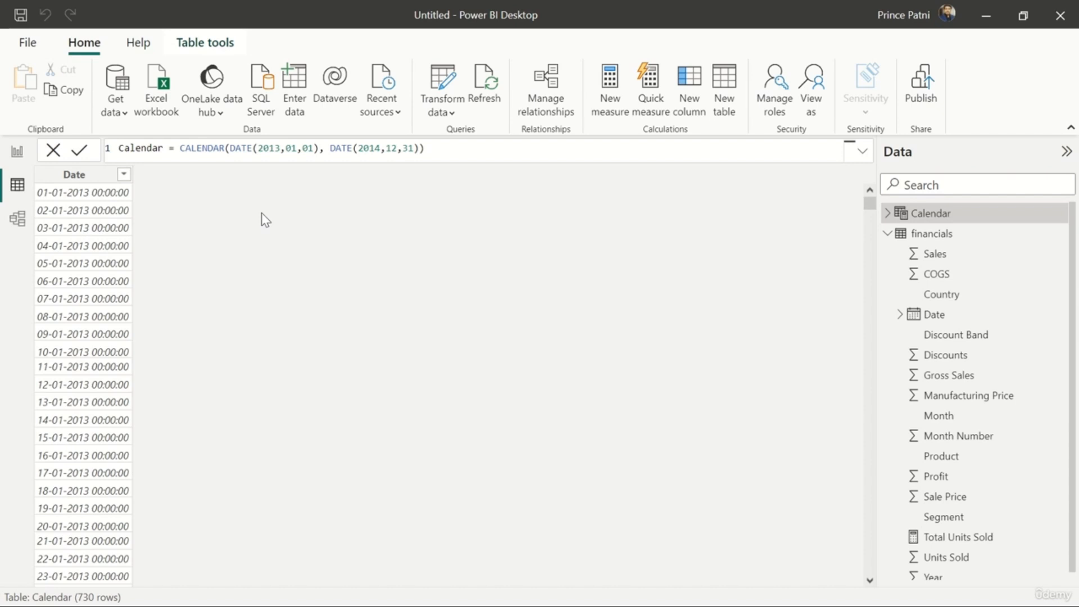
scroll(110, 360, down, 4)
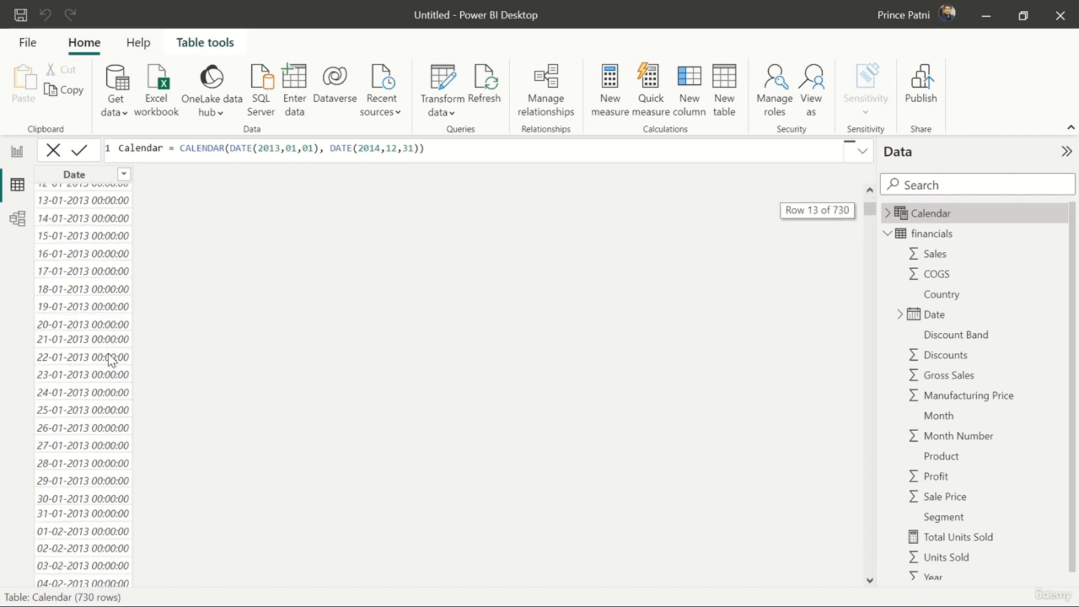
scroll(111, 359, up, 4)
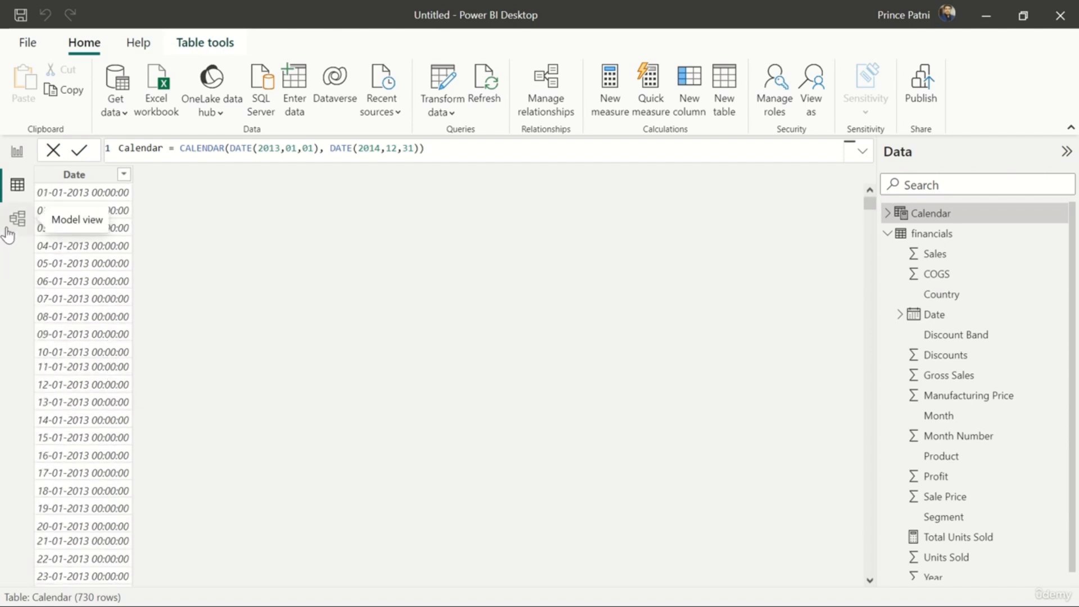
Examine the fields and properties of the financials and Calendar tables in Model view
click(17, 218)
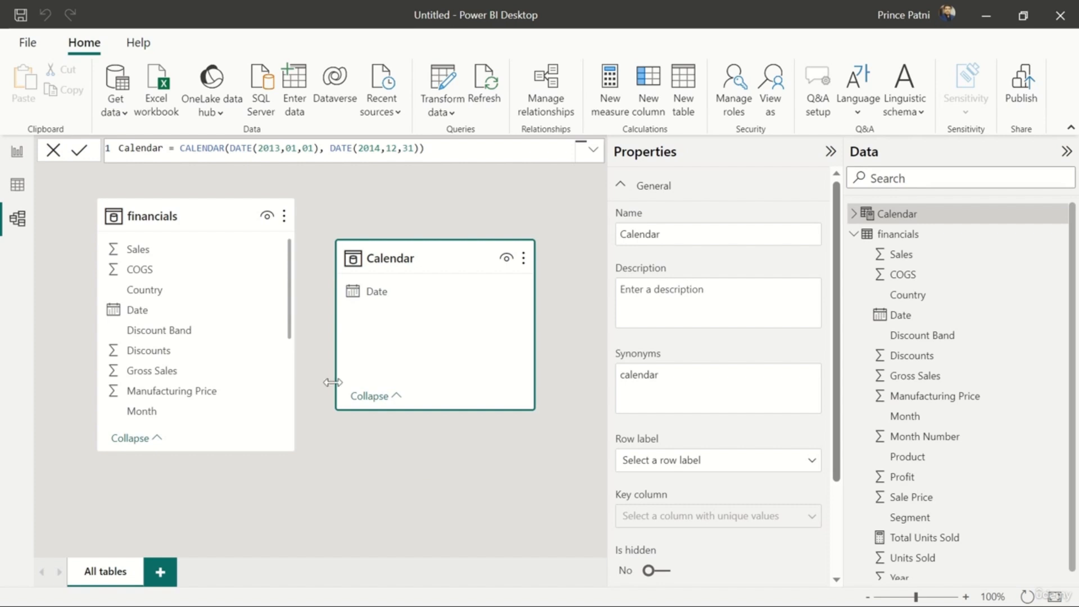
click(204, 209)
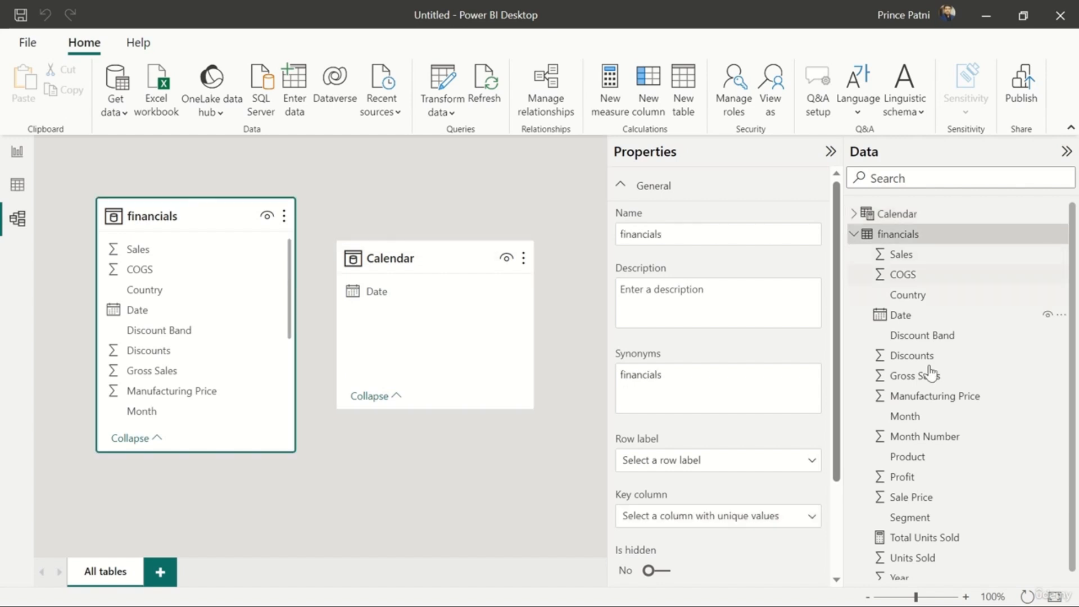
click(449, 264)
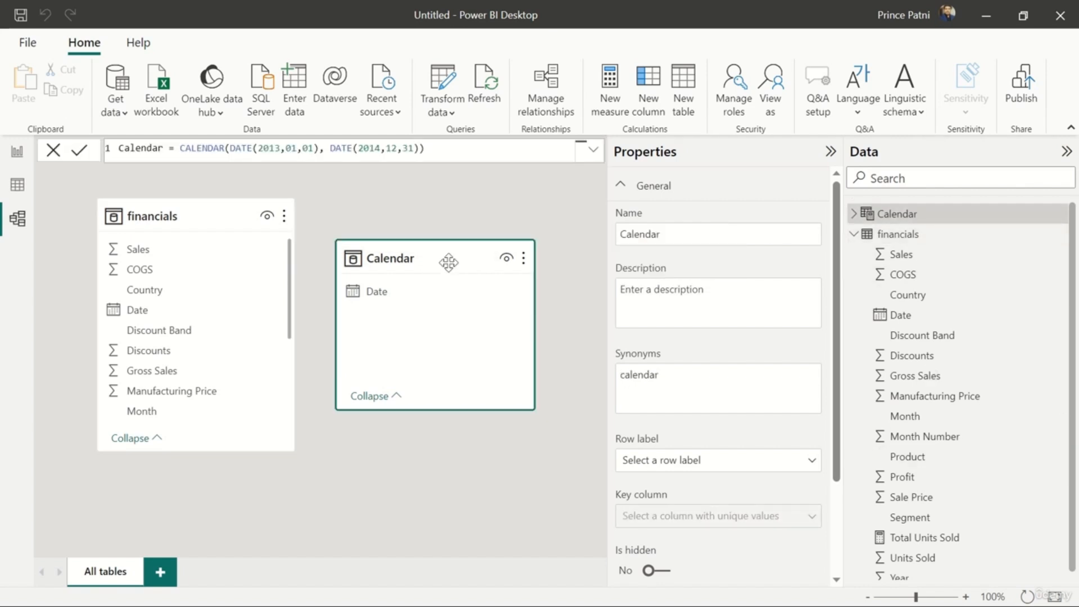
click(854, 214)
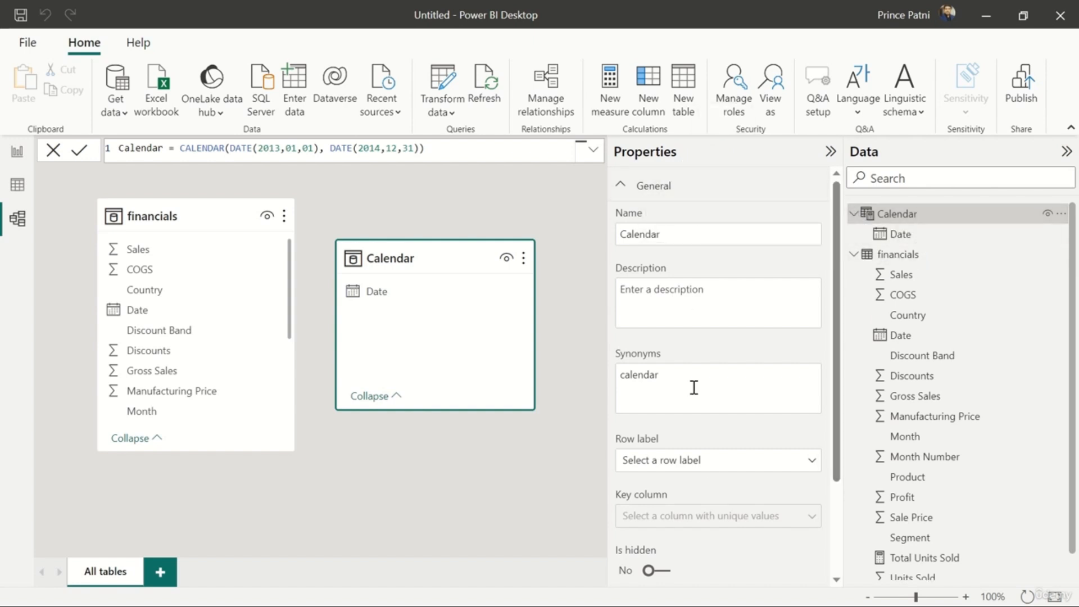
scroll(708, 464, down, 3)
scroll(712, 464, up, 3)
click(200, 211)
scroll(693, 427, down, 3)
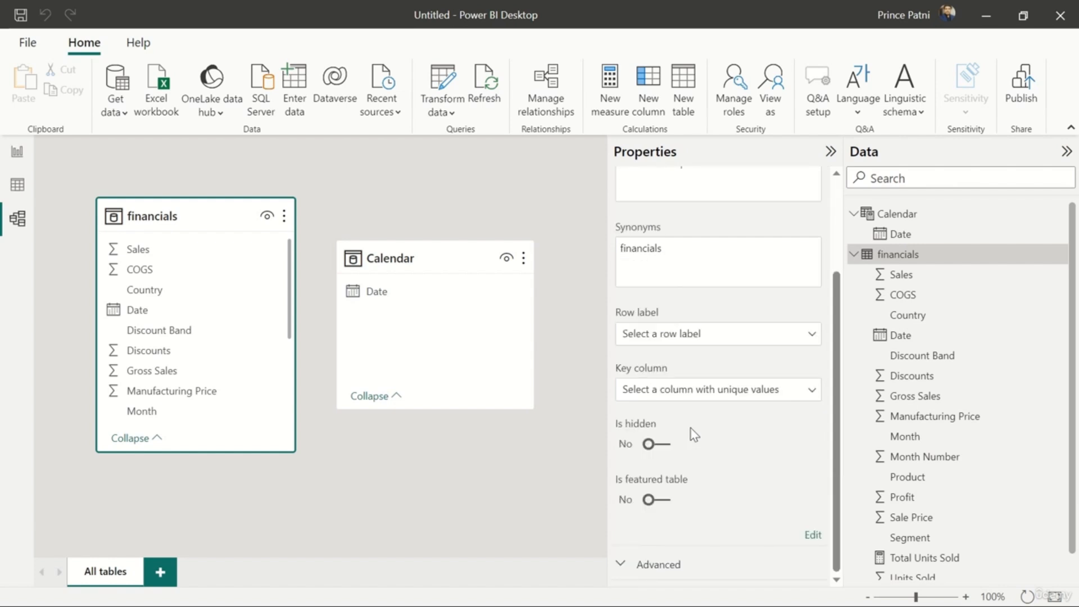
scroll(695, 434, up, 2)
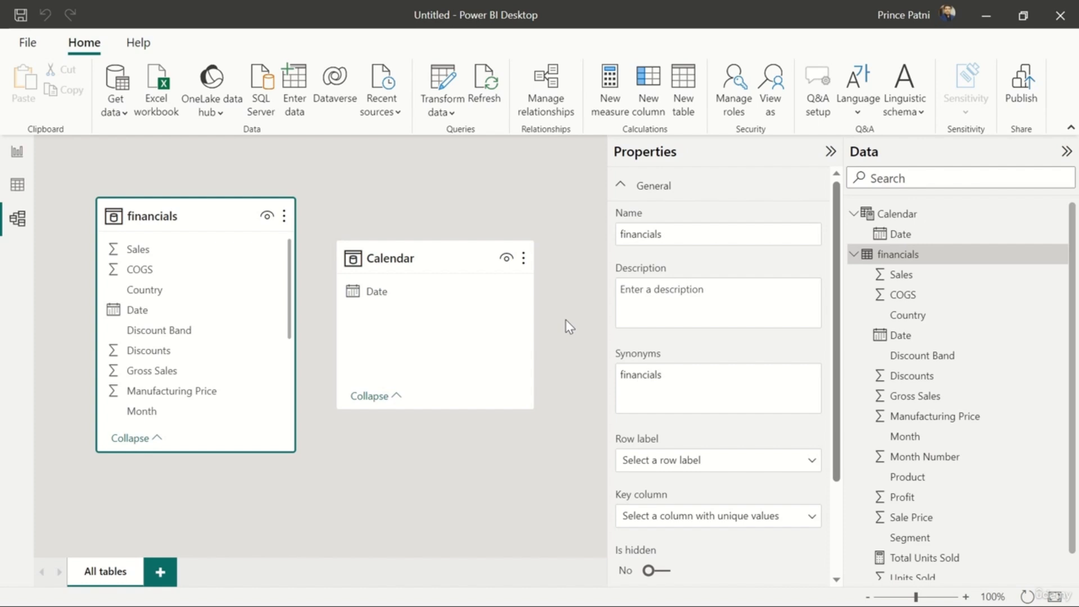
Relate the financials Date field to the Calendar Date field and move the Calendar table lower in the diagram
click(208, 313)
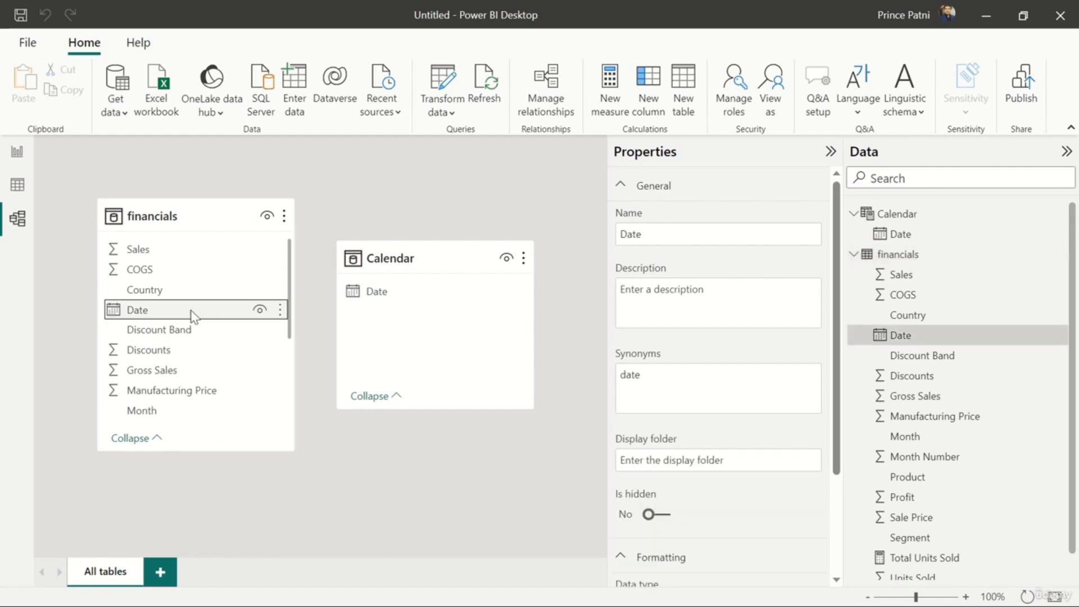
drag(192, 312, 399, 294)
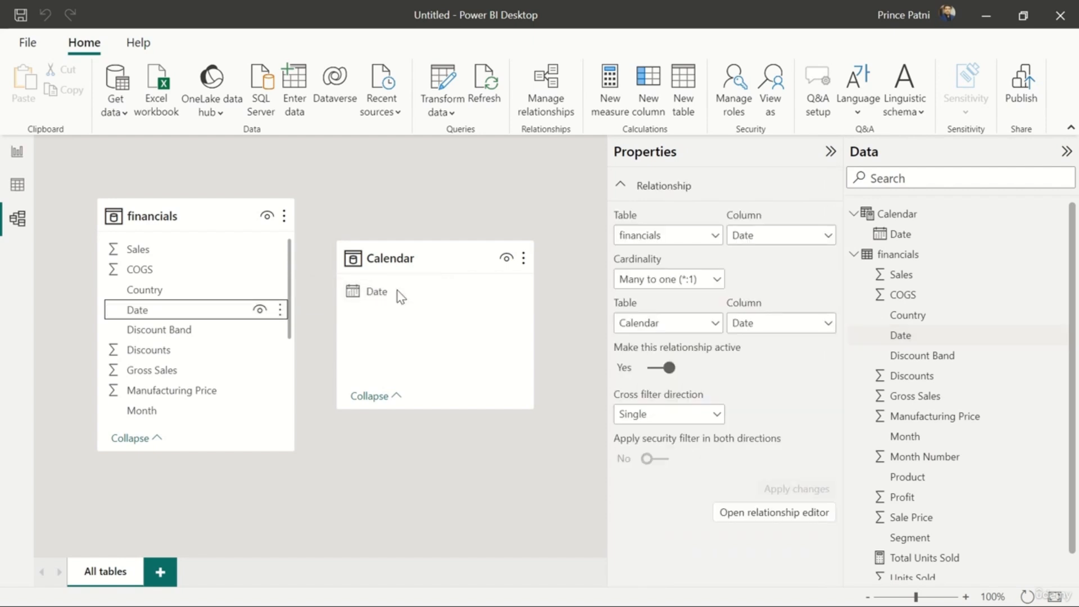
drag(444, 259, 503, 373)
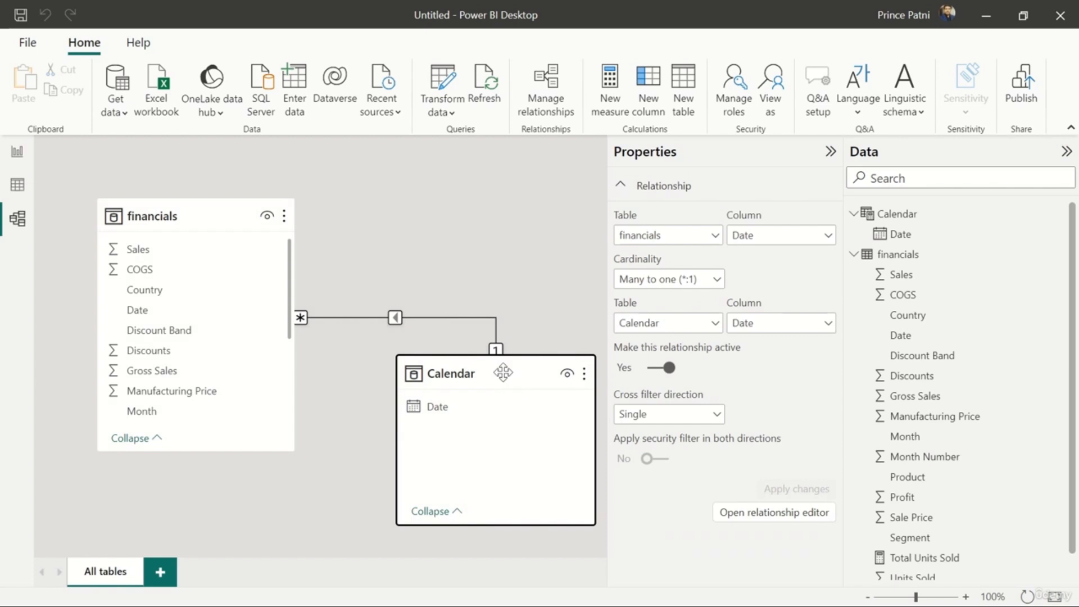
Move the Calendar table up and farther to the right of the financials table in the model diagram
click(868, 597)
click(869, 597)
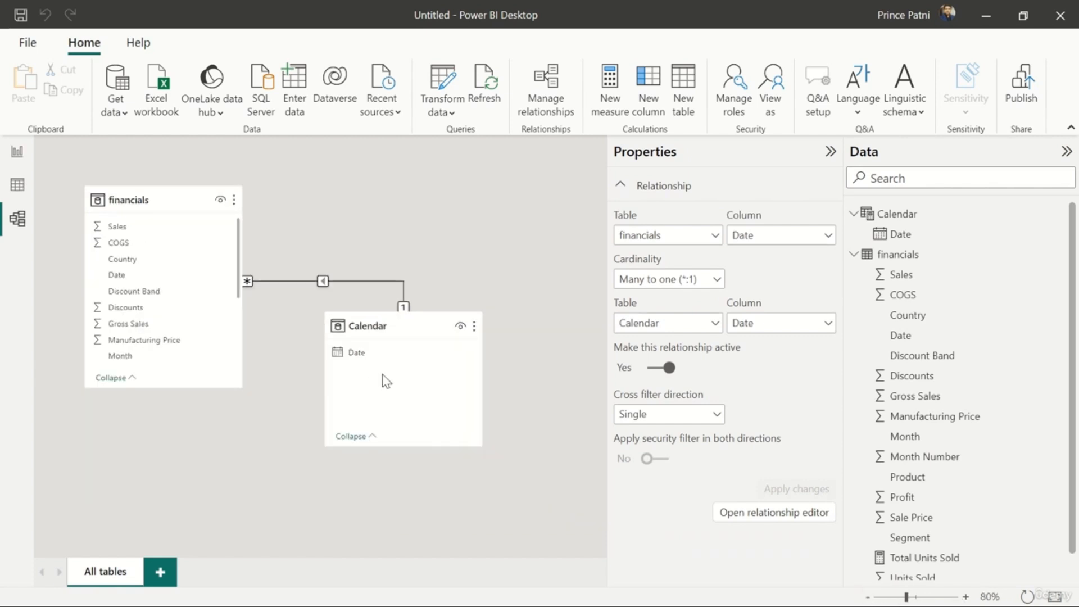
drag(401, 329, 490, 238)
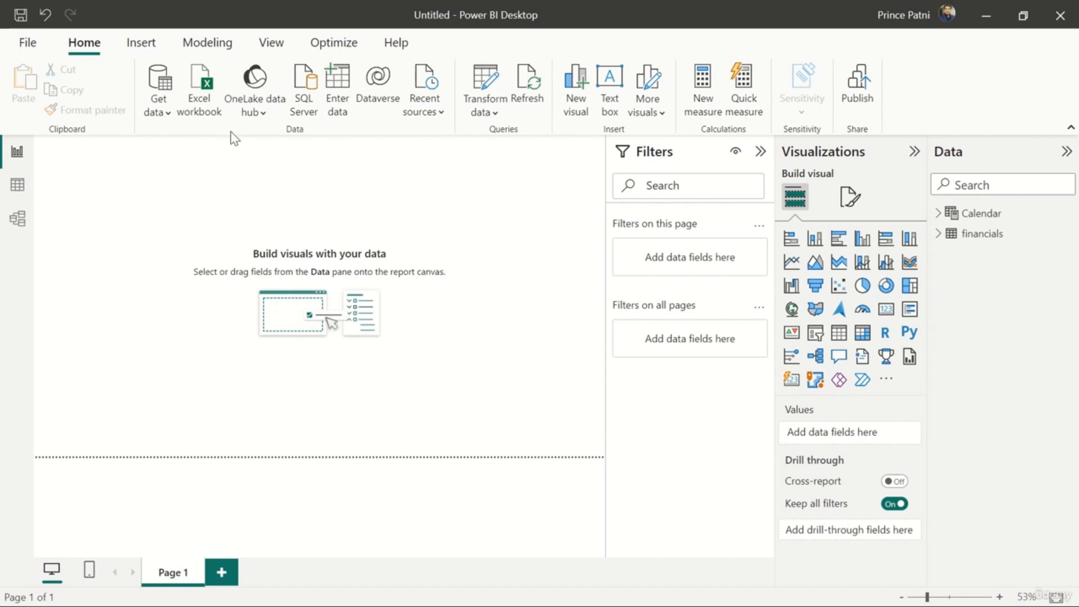
Insert a text box on the report page containing the title "Executive Summary - Finance"
click(140, 49)
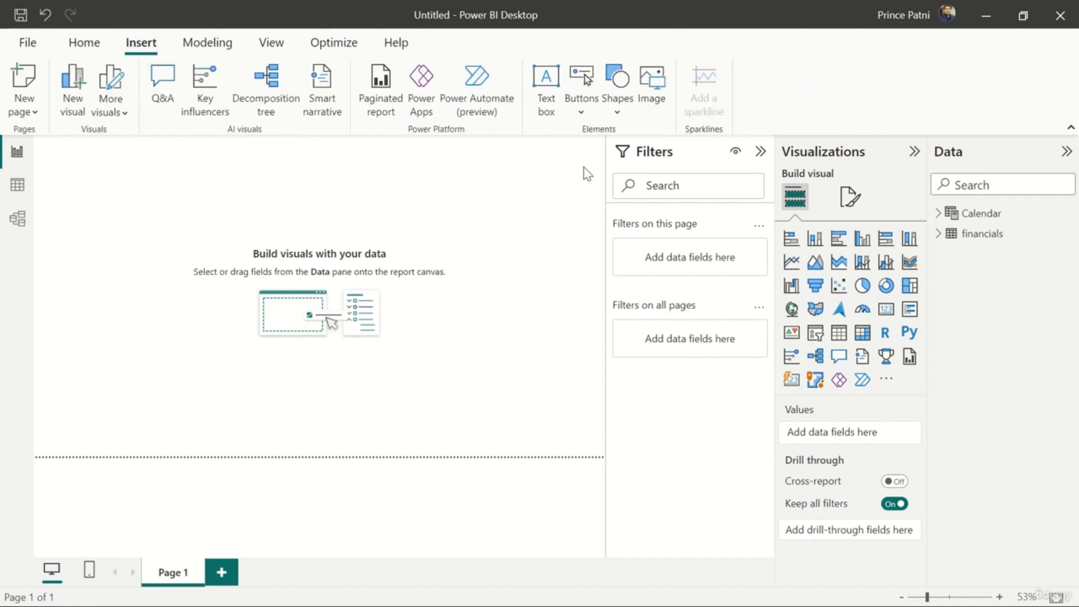
click(546, 98)
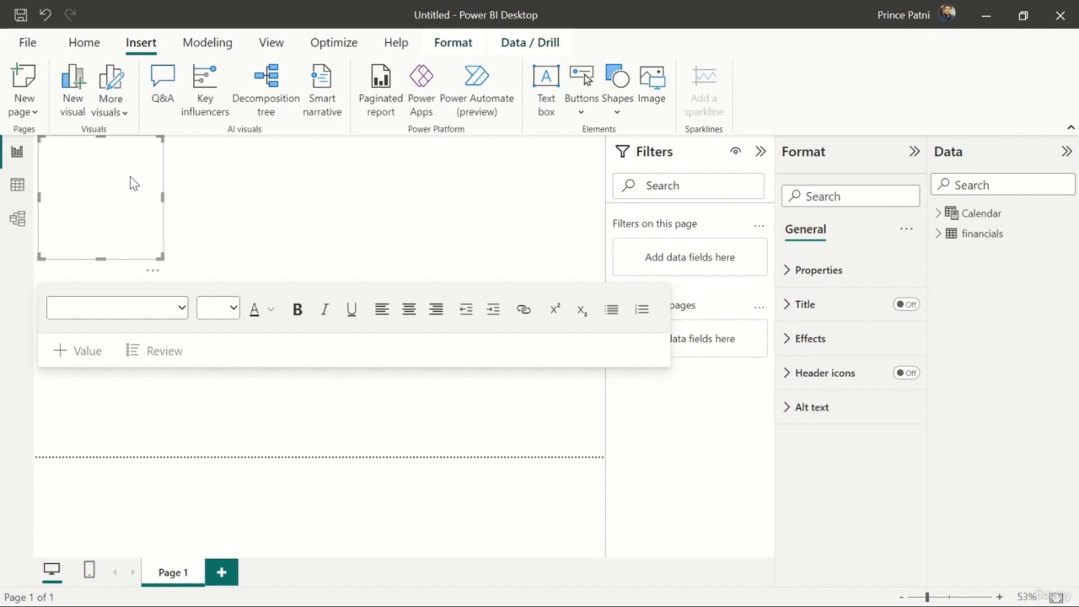
text(E)
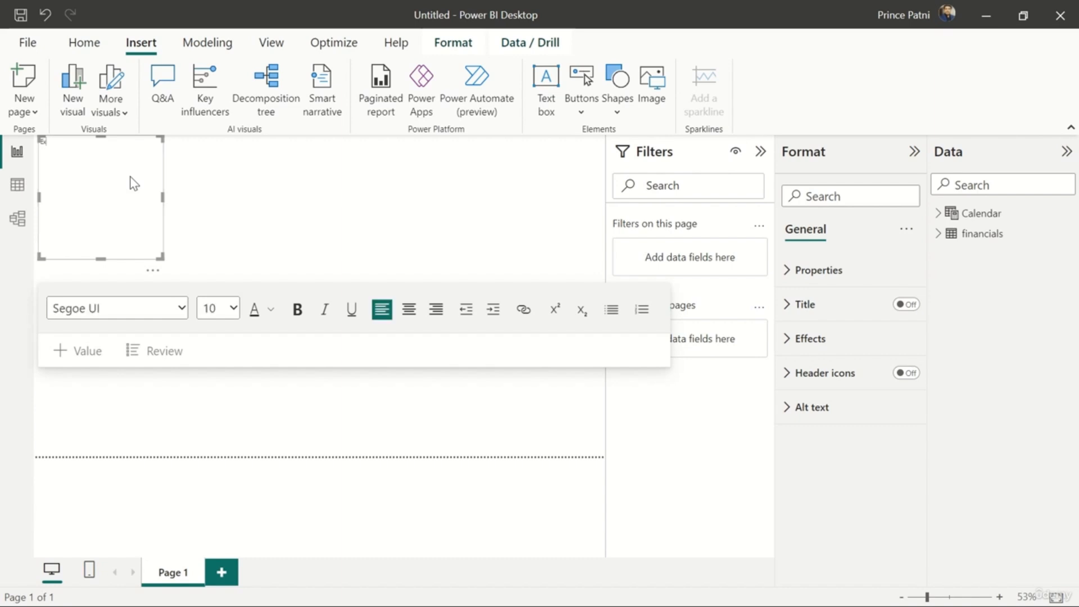
text(xecutive Summary - Finance)
Format the whole report title as bold at size 20 and resize its text box to fit the single line
key(ctrl+a)
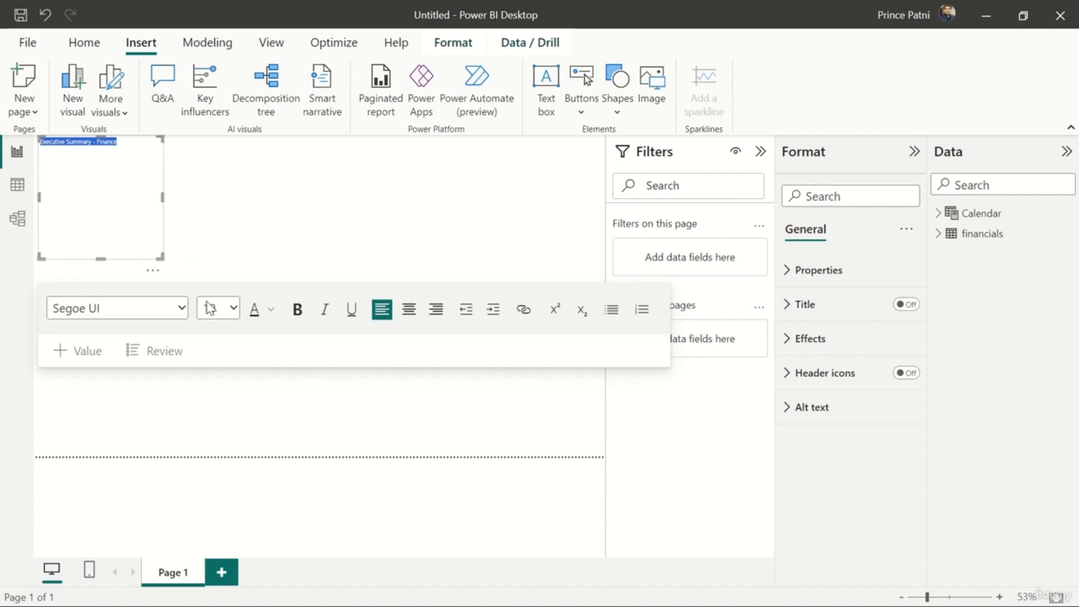
click(231, 308)
click(216, 161)
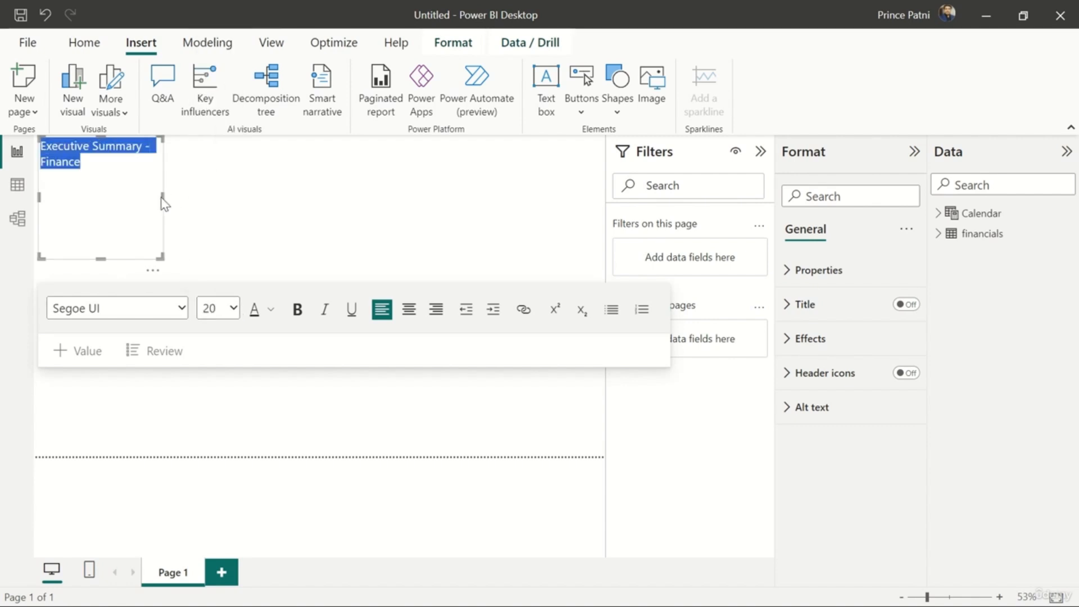
drag(162, 200, 225, 194)
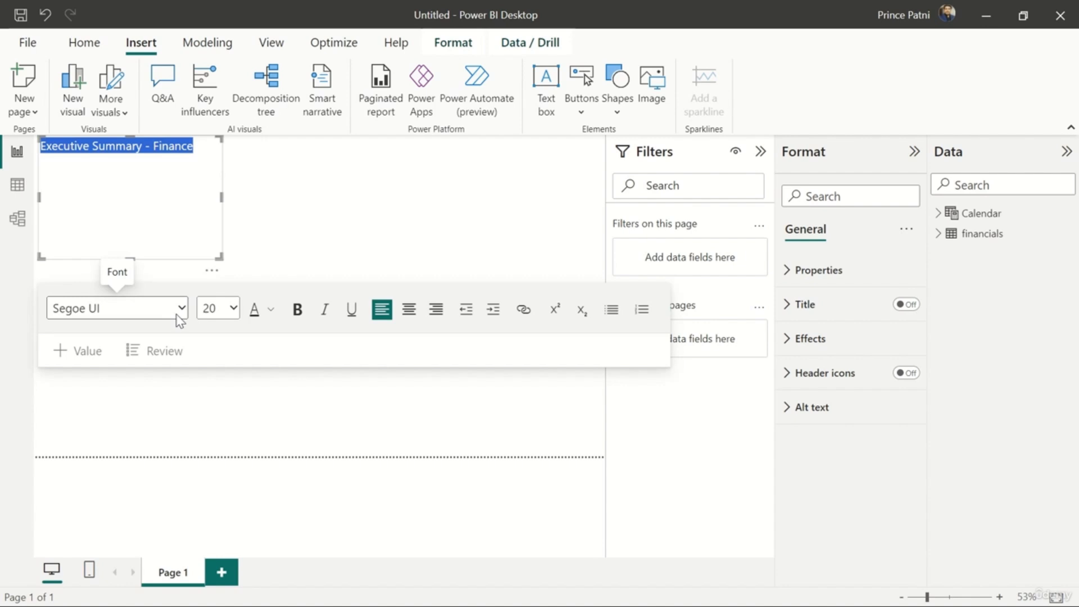
click(303, 318)
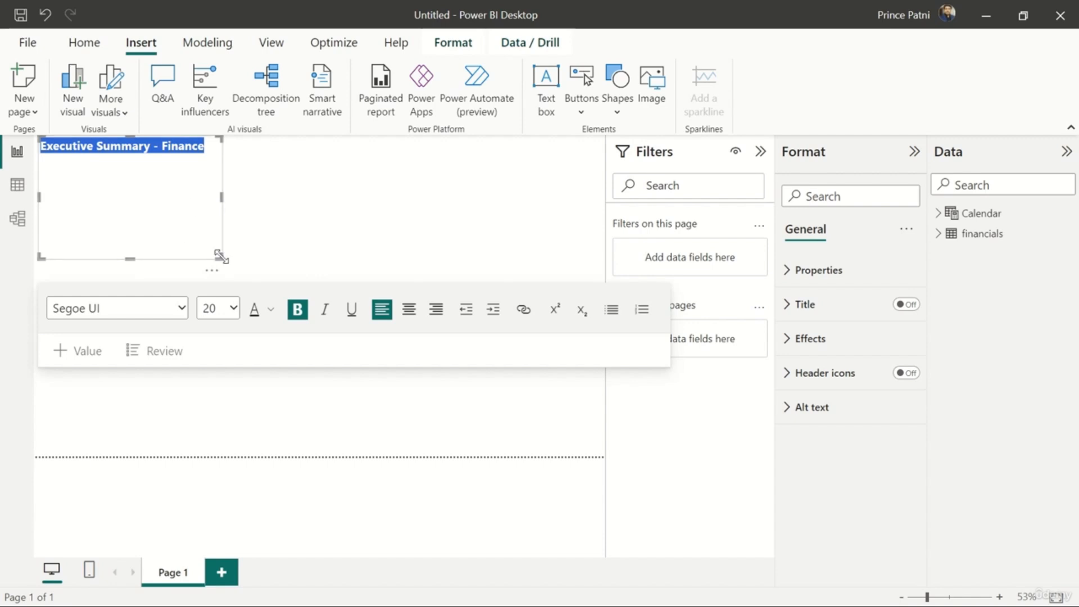
drag(221, 257, 221, 175)
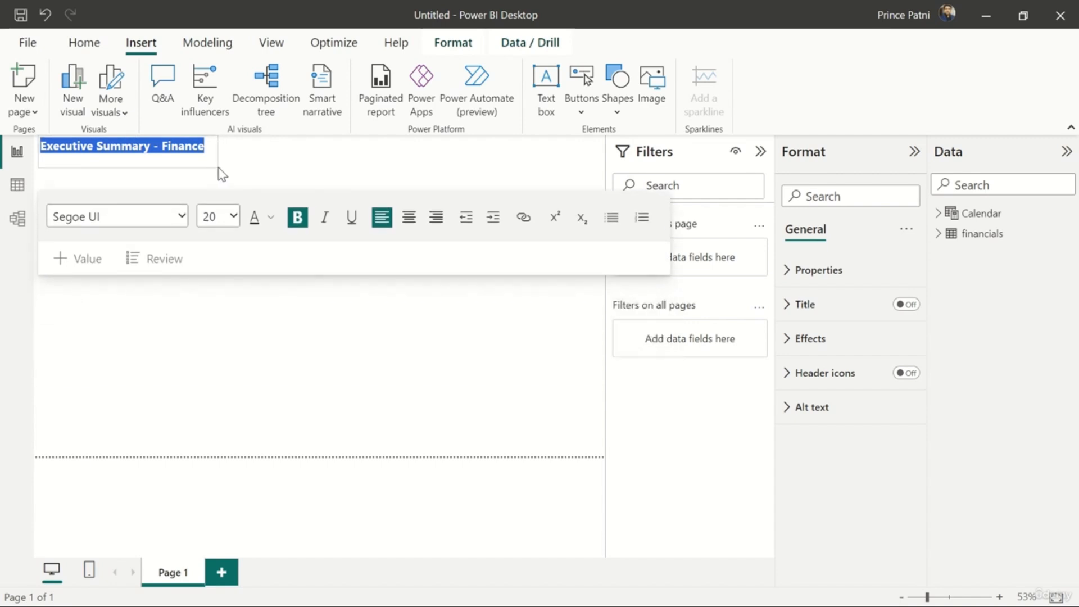
click(243, 171)
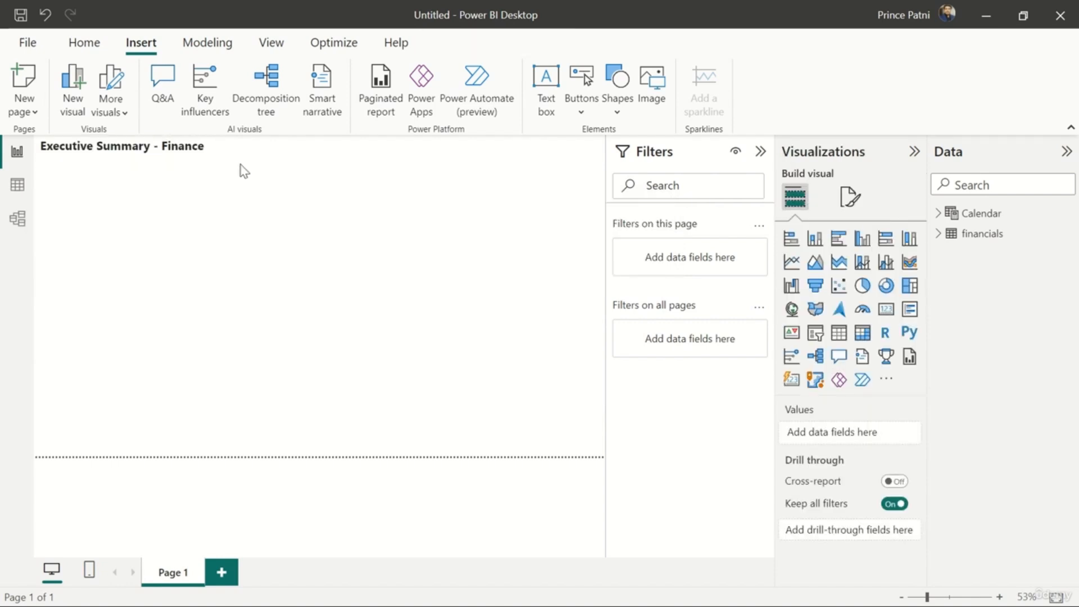
click(176, 149)
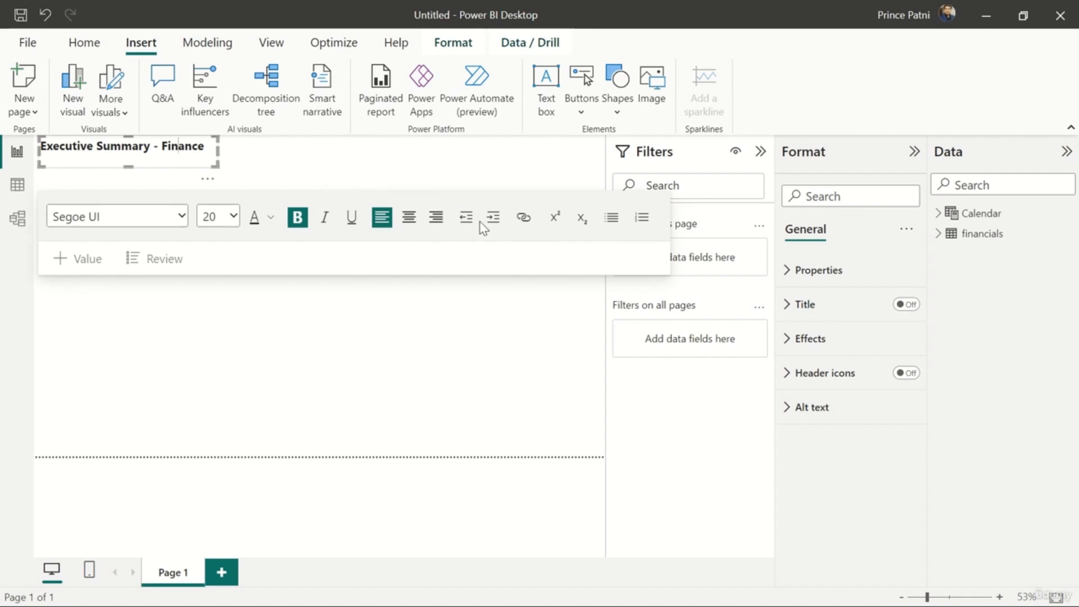
click(581, 220)
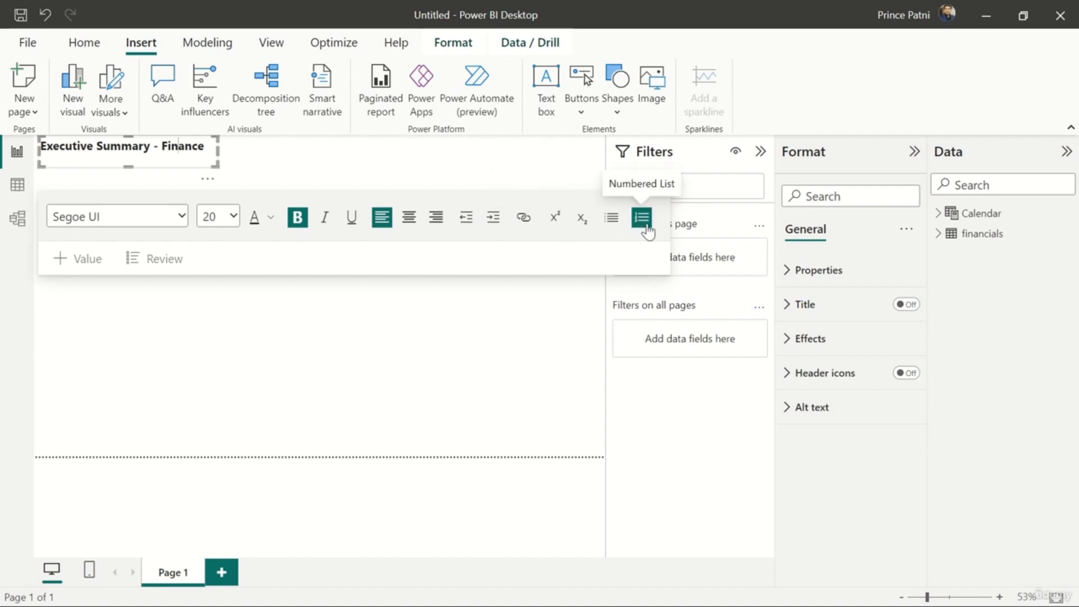
click(336, 161)
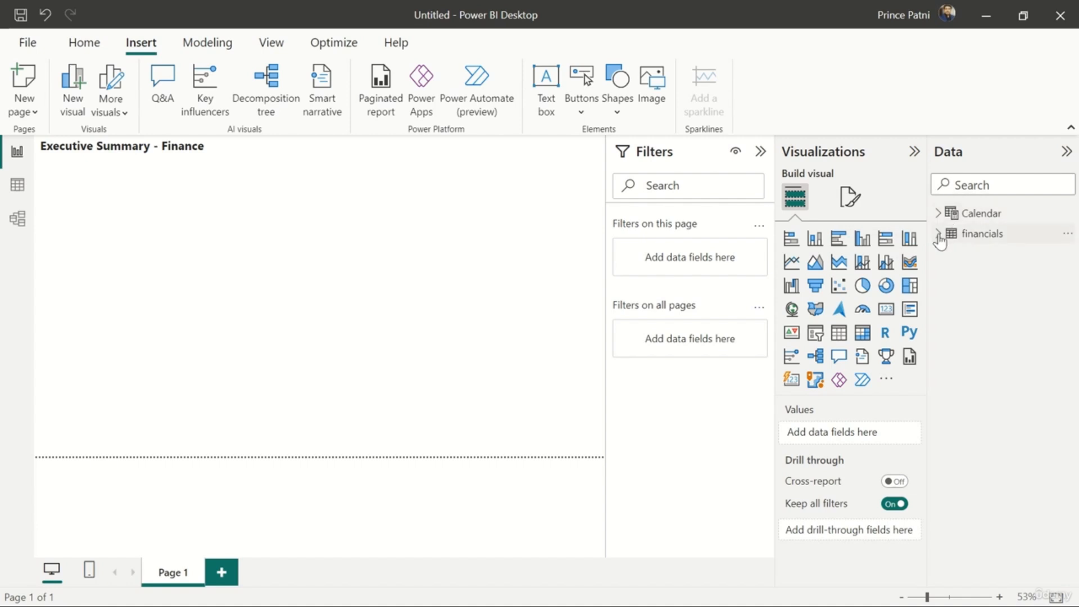
Create a column chart from the financials Profit field and move it higher on the report page
click(938, 233)
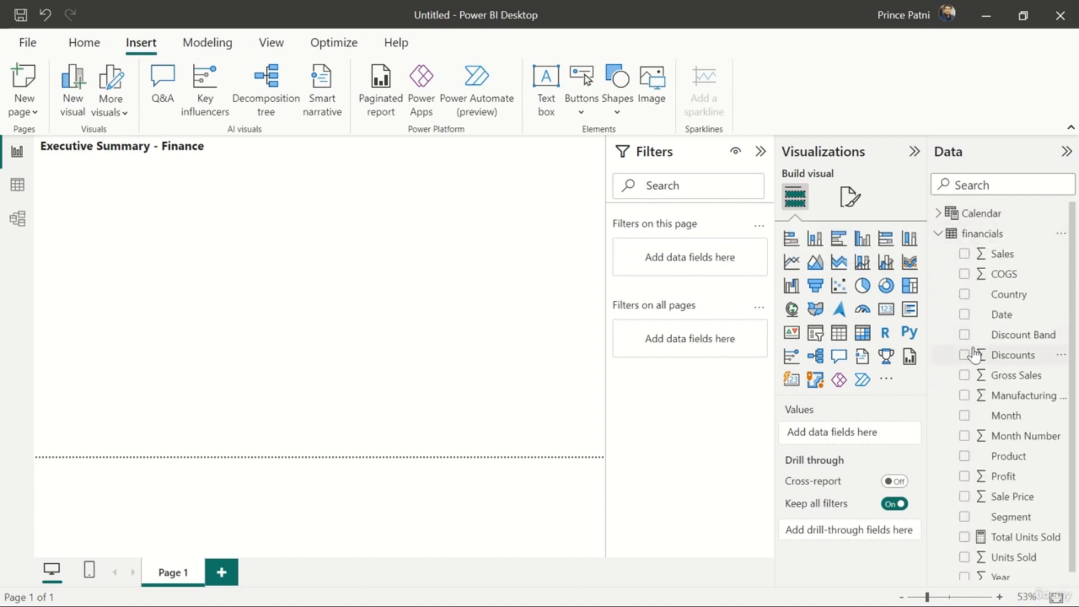
scroll(975, 355, down, 1)
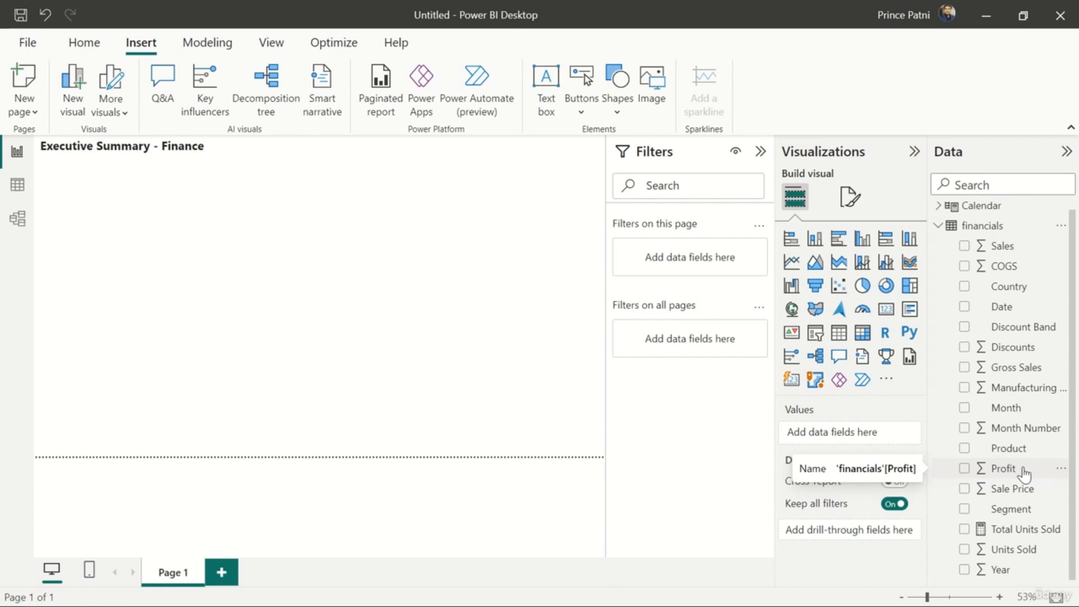
drag(1025, 476, 414, 333)
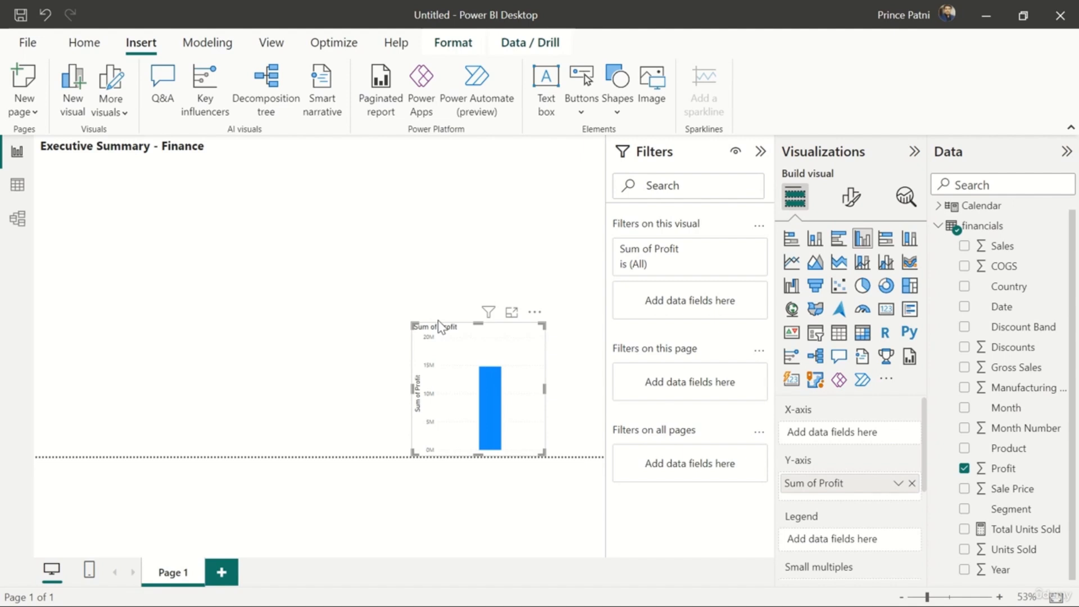
drag(439, 322, 380, 205)
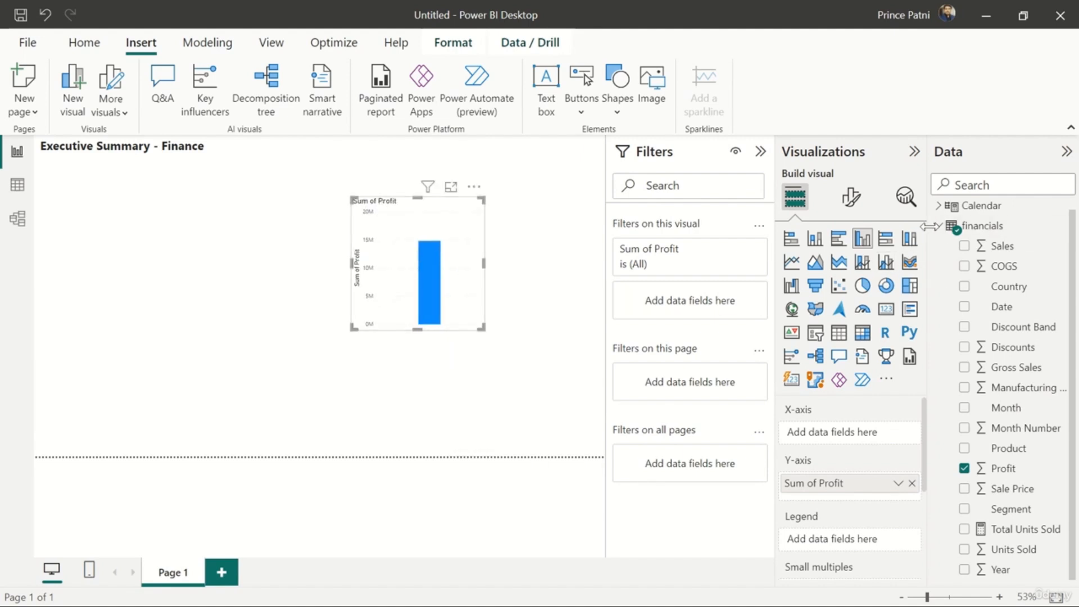
Add the Calendar table's Date field to the profit chart
click(938, 227)
click(938, 214)
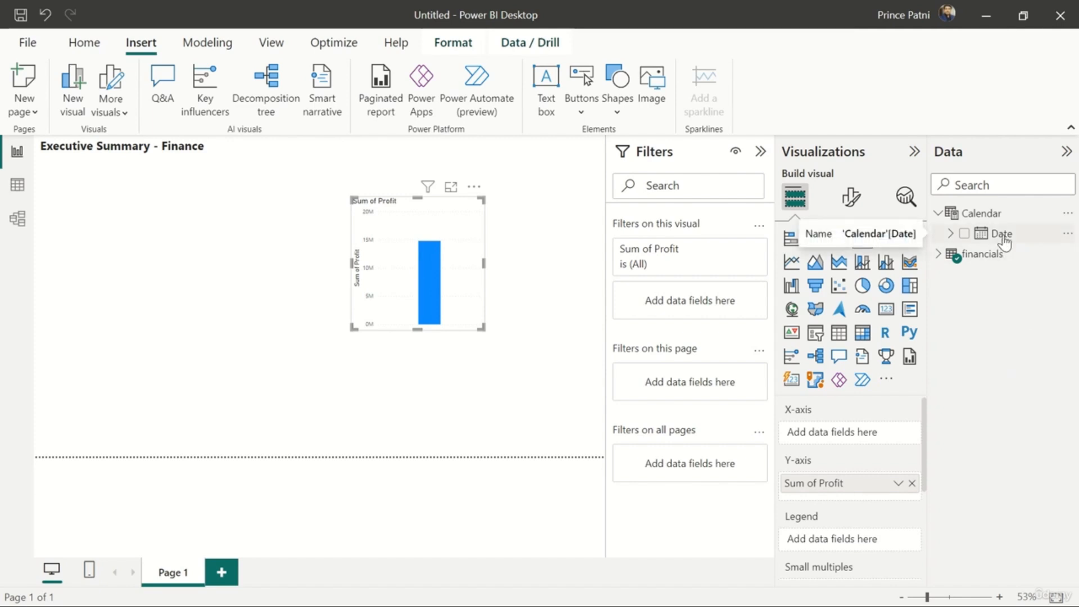
drag(1004, 243, 446, 286)
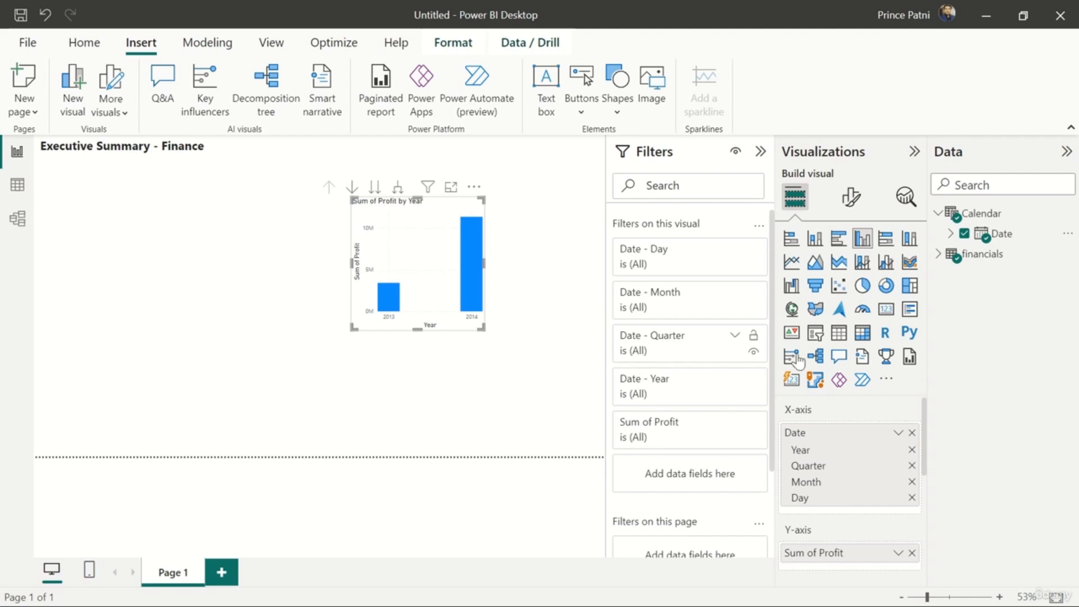
Switch the profit chart's x-axis from the Date Hierarchy to the plain Date field
scroll(839, 529, down, 2)
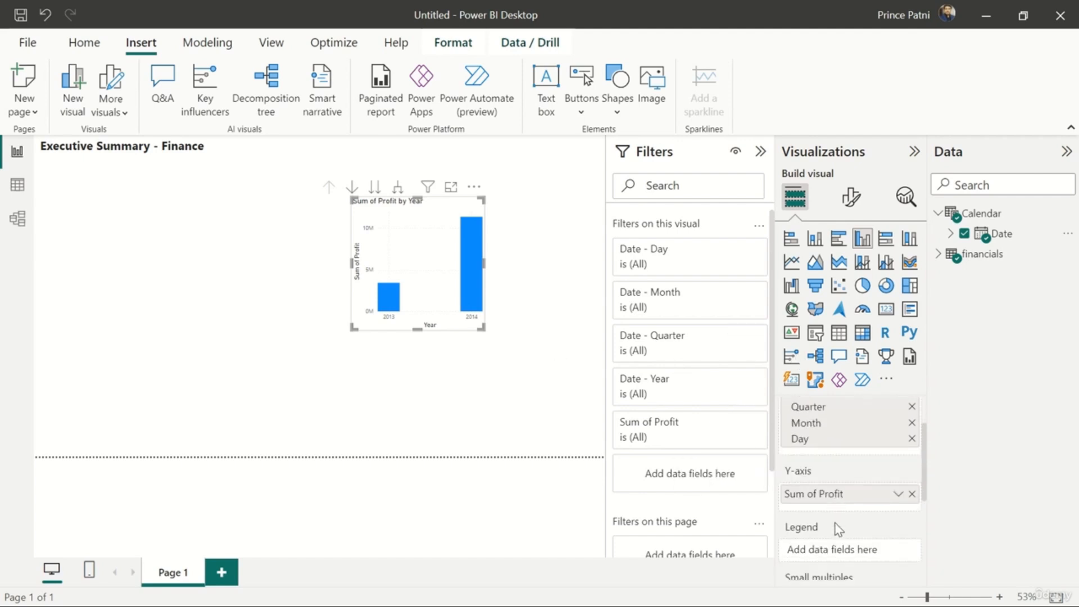
scroll(838, 526, up, 1)
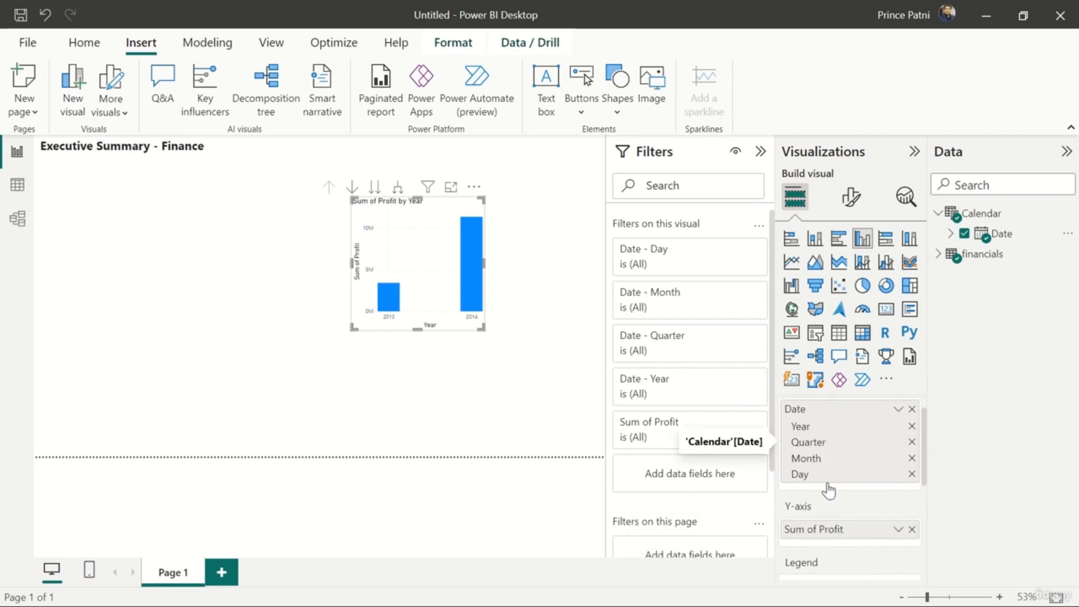
scroll(829, 490, up, 1)
scroll(831, 489, down, 1)
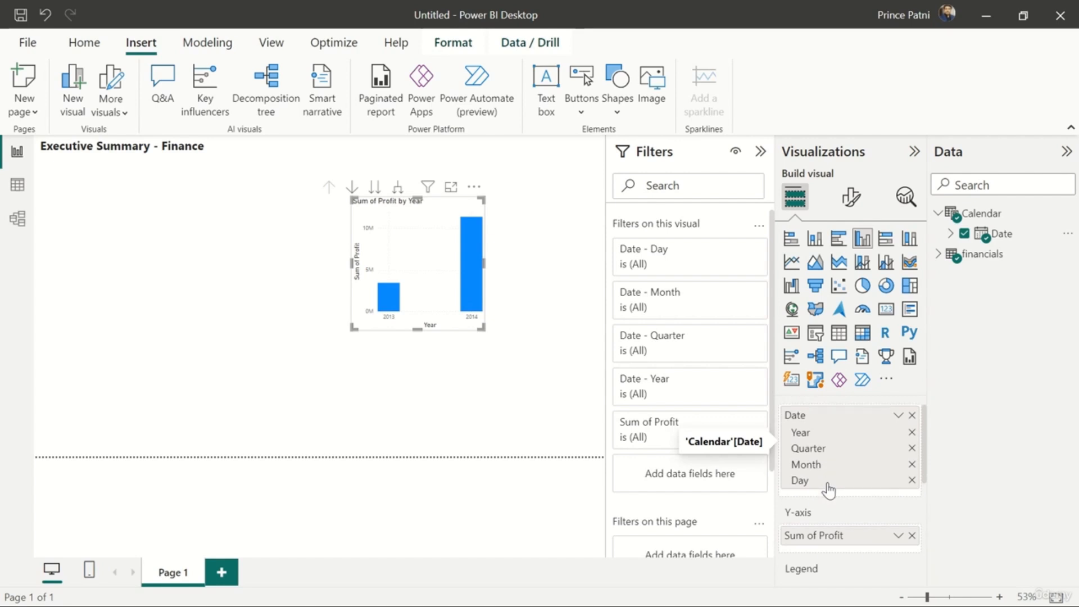
scroll(831, 489, up, 1)
click(900, 434)
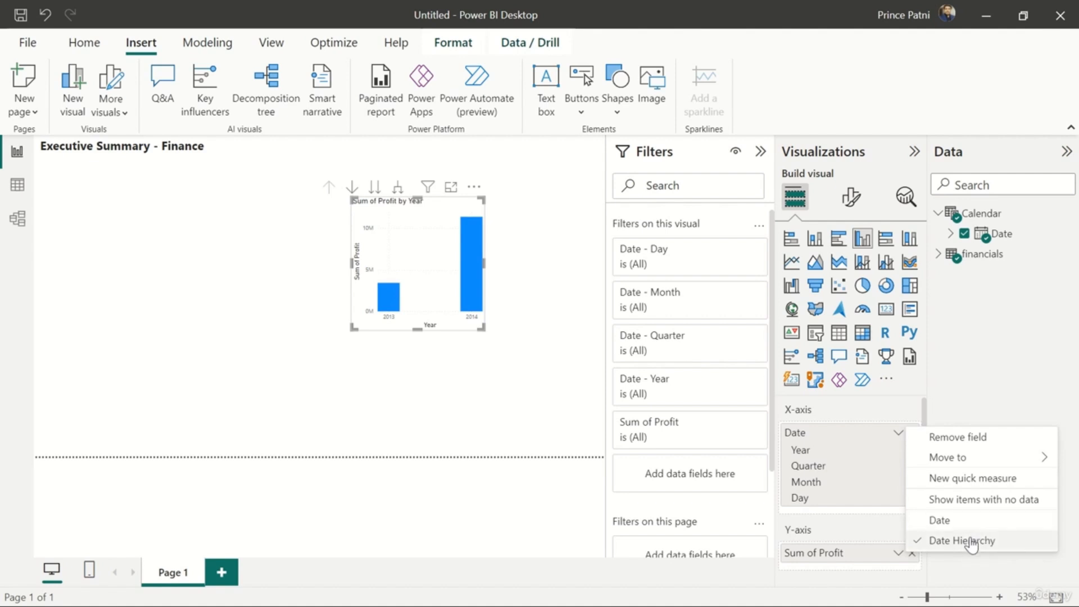
click(996, 522)
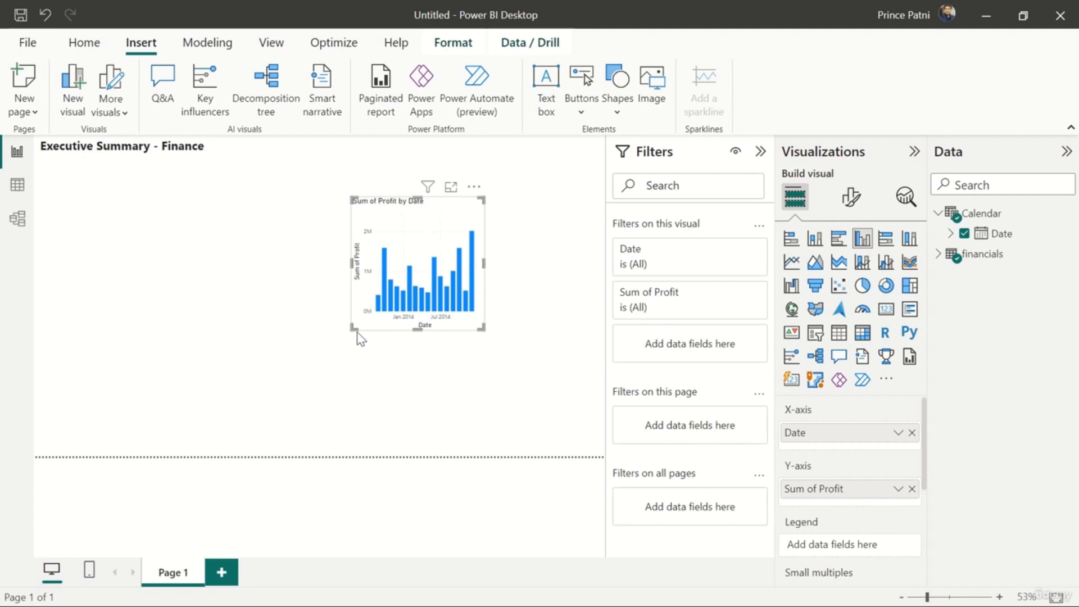
Widen the profit column chart and place it directly below the report title at the page's left edge
drag(353, 330, 203, 316)
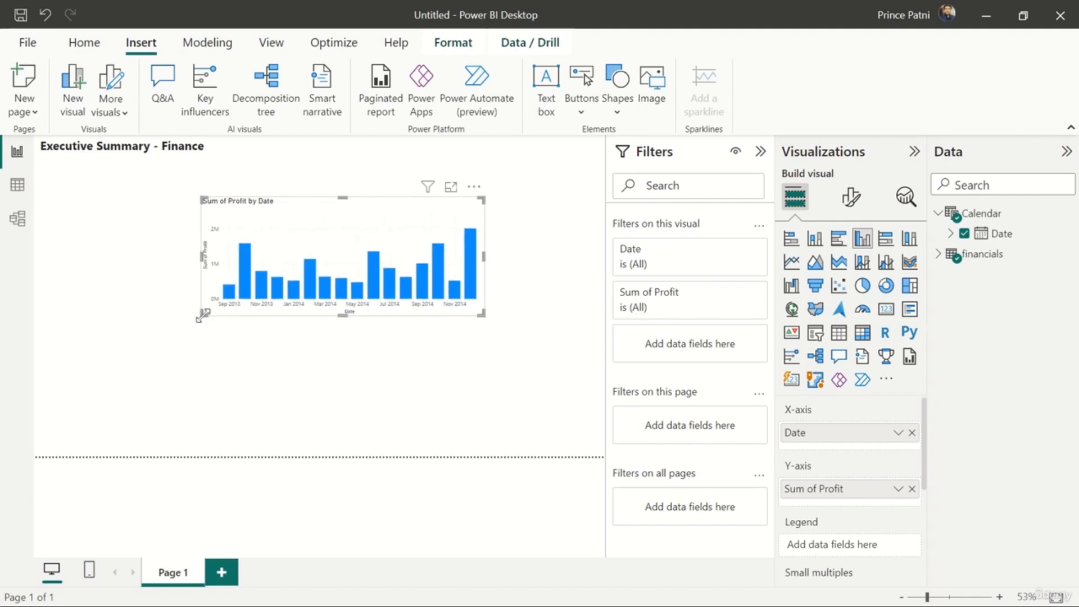
drag(336, 205, 176, 177)
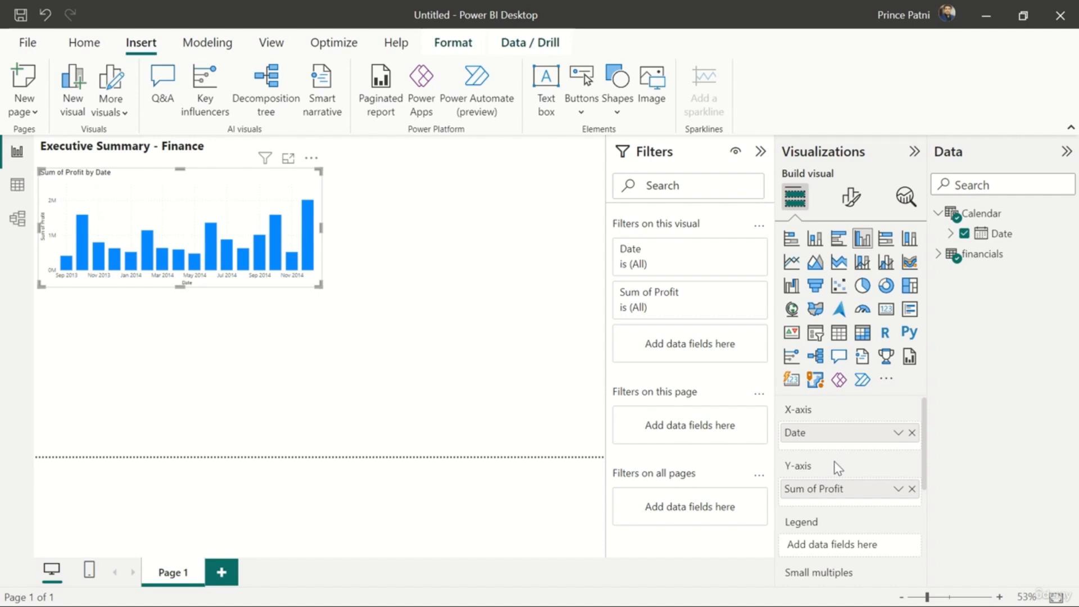
Convert the profit by date column chart to a line chart
scroll(834, 462, down, 1)
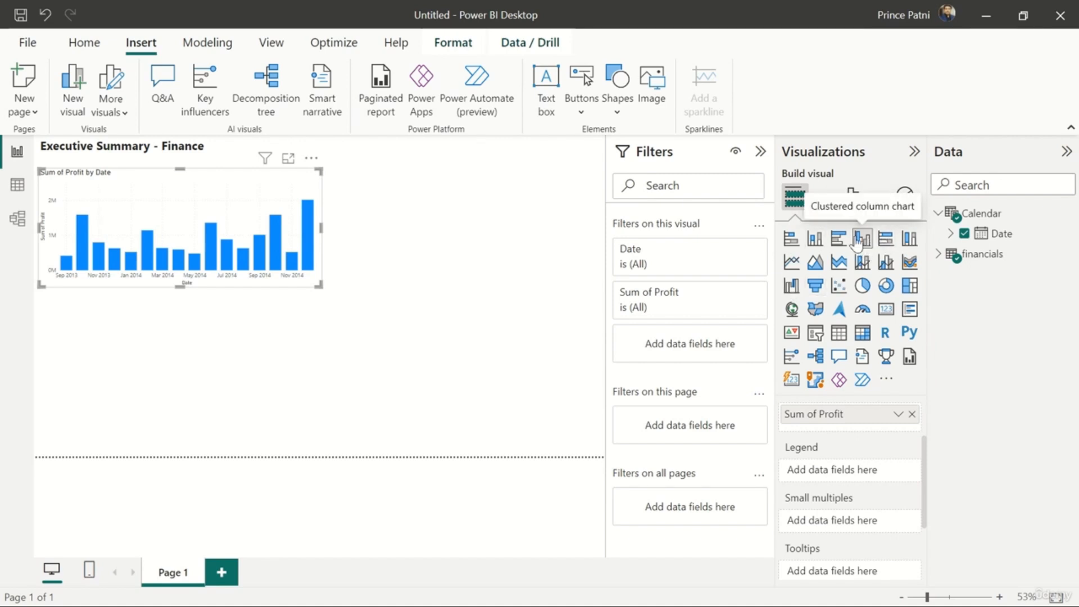
click(410, 218)
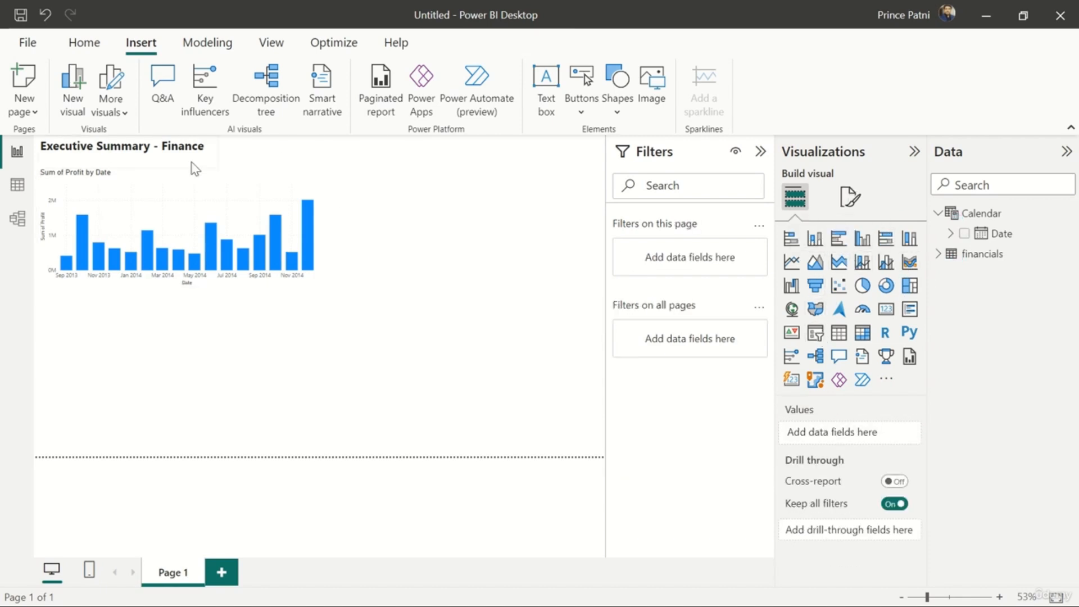
click(195, 178)
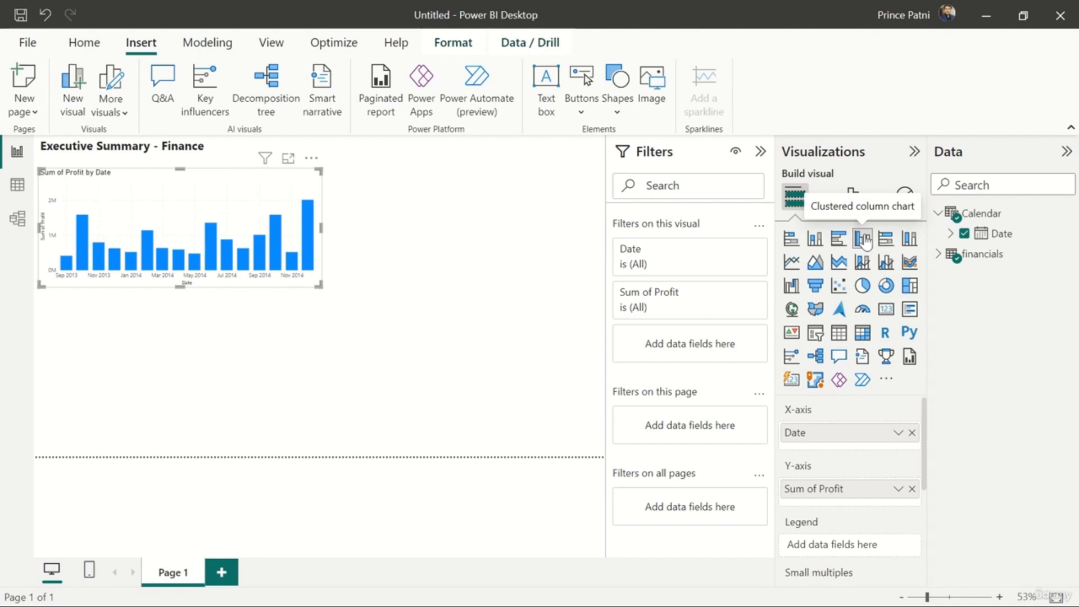
click(793, 262)
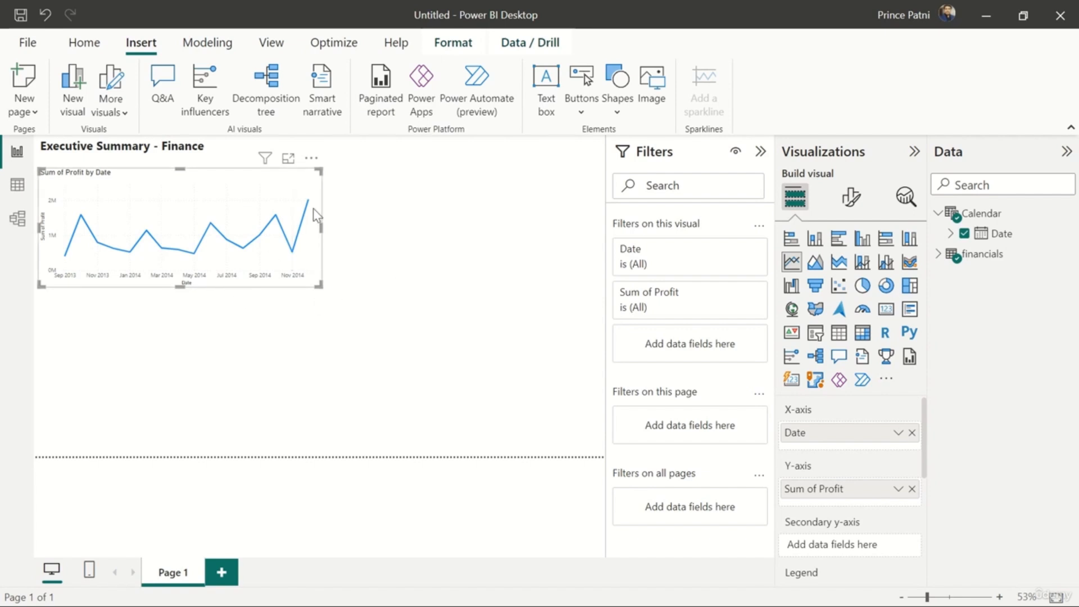
Try a wider size for the profit line chart and reduce it to a compact size below the title
drag(318, 286, 371, 295)
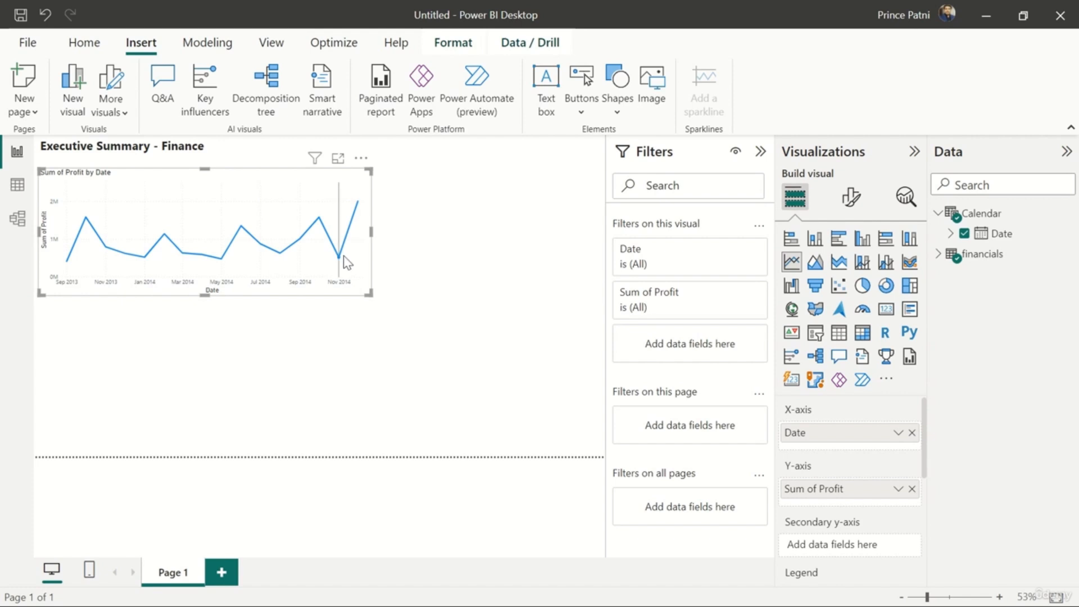
mouse_move(350, 241)
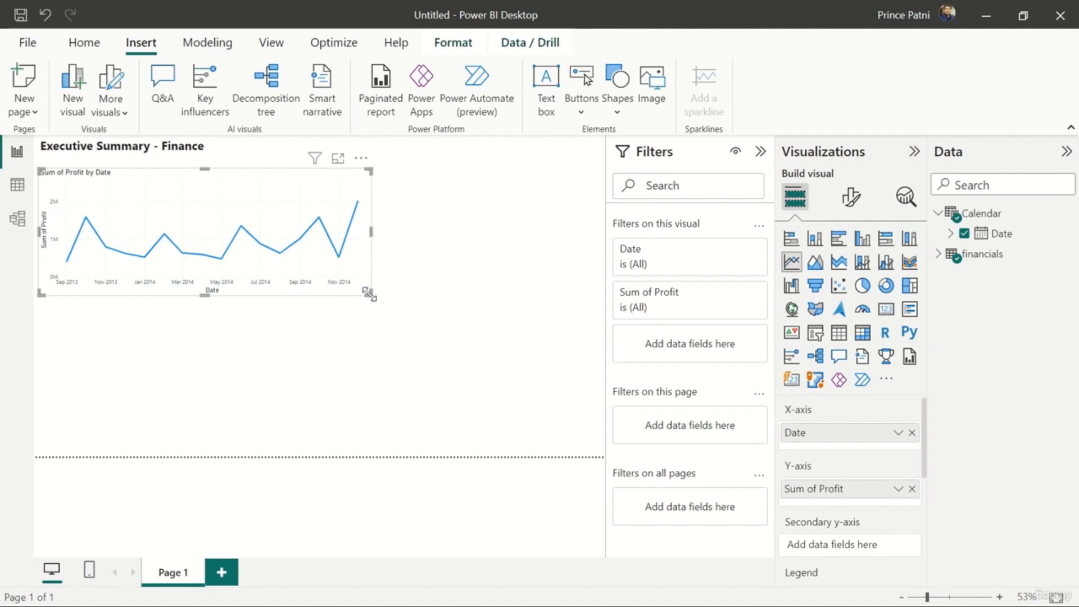
drag(370, 293, 270, 272)
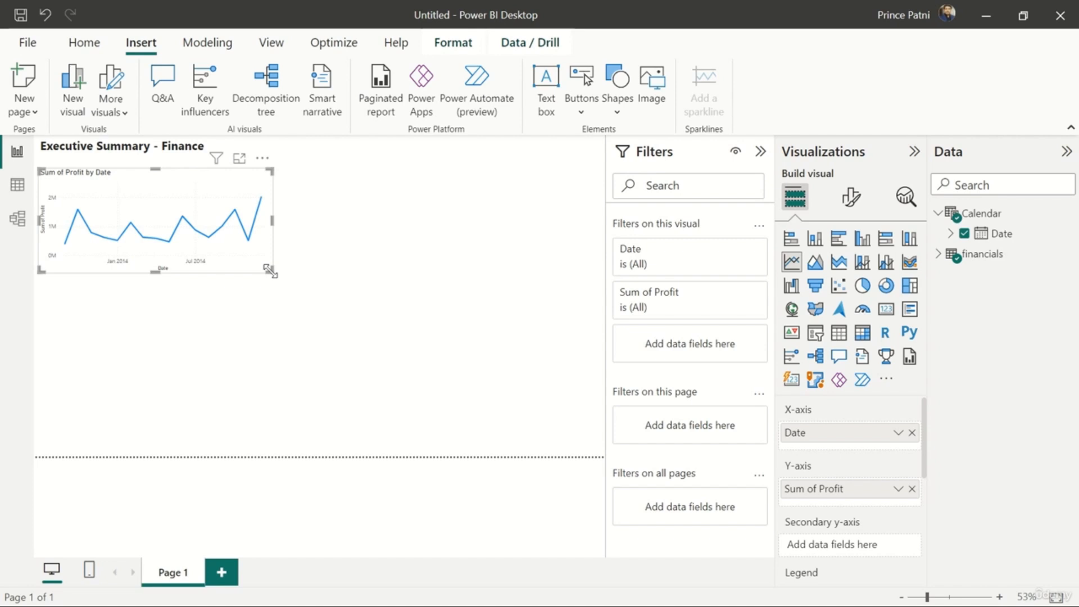
click(328, 267)
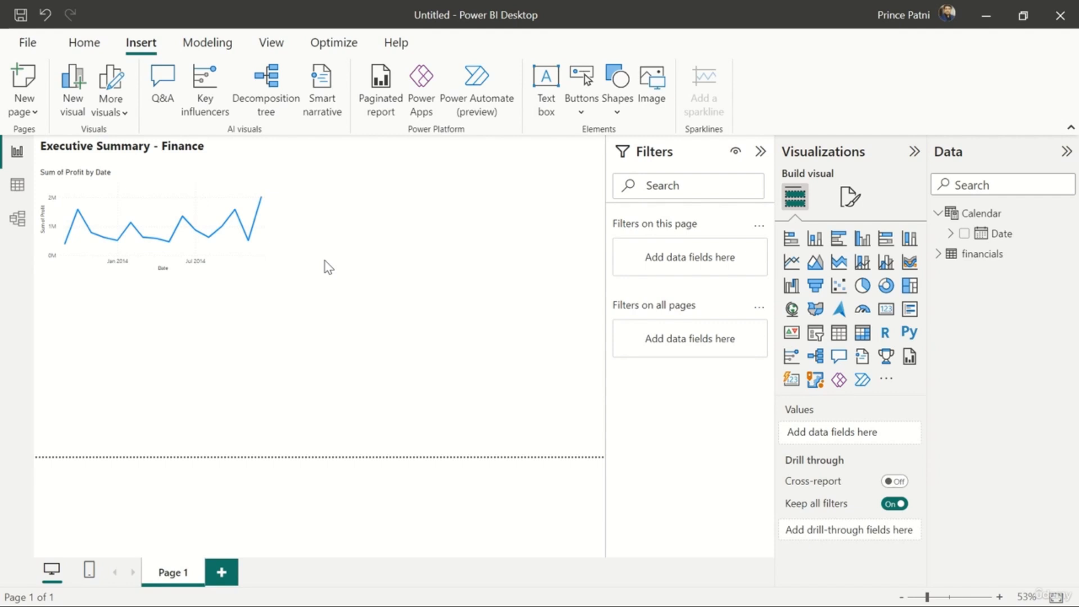
Create an enlarged map visual from the financials table's Country field, with Profit as the bubble size
click(938, 256)
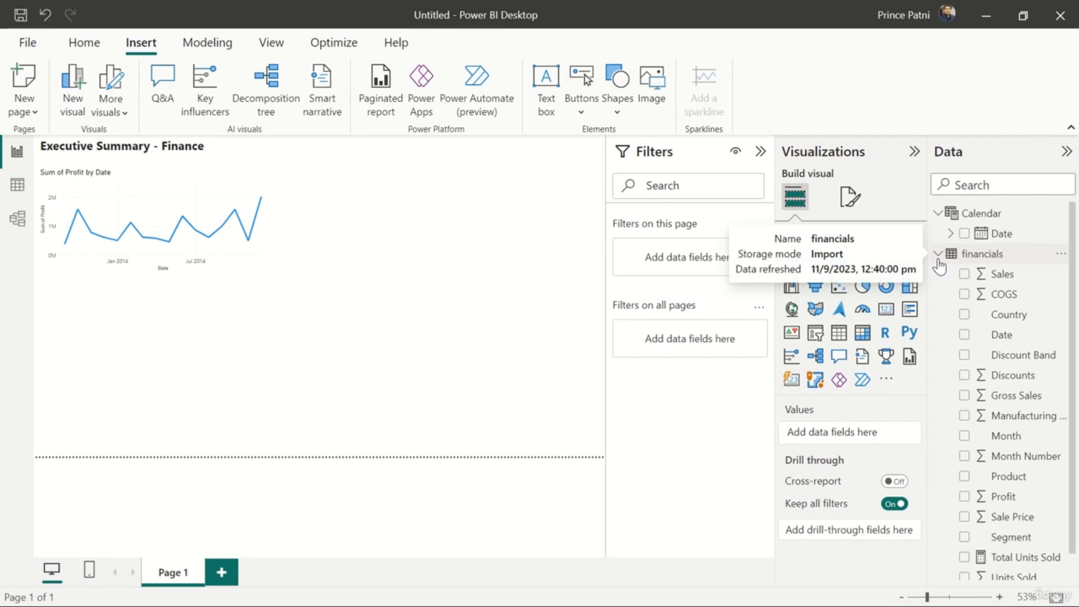
scroll(1014, 395, down, 1)
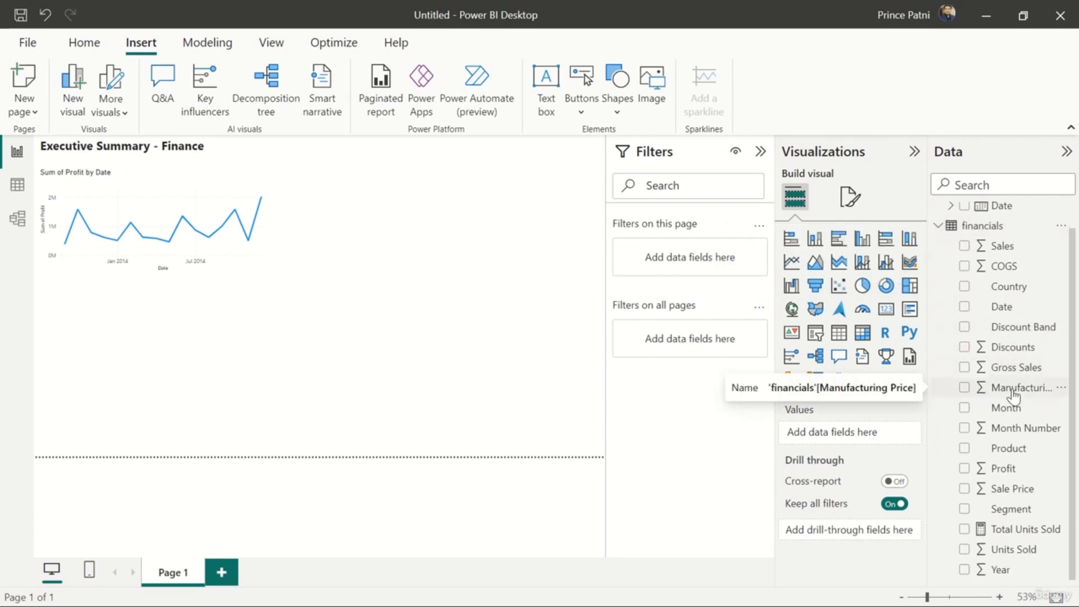
scroll(1020, 371, up, 1)
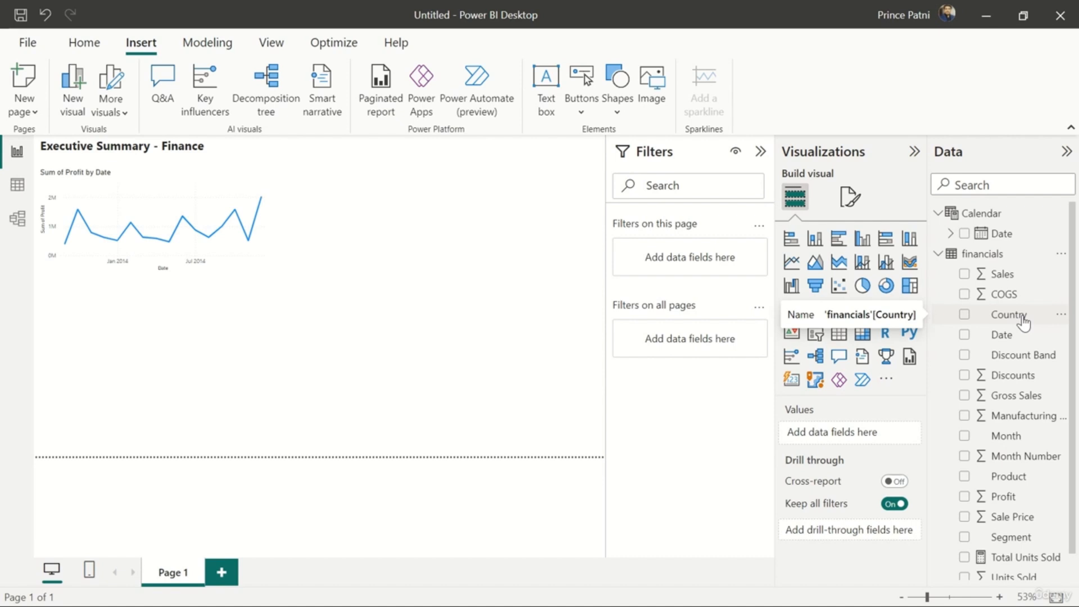
drag(1023, 321, 520, 315)
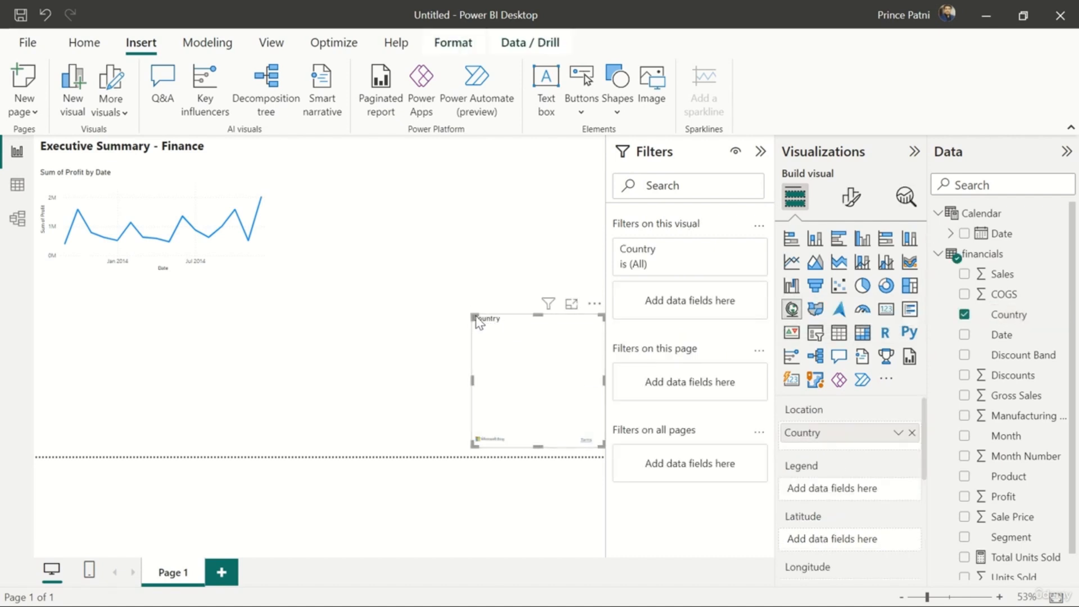
drag(468, 313, 349, 232)
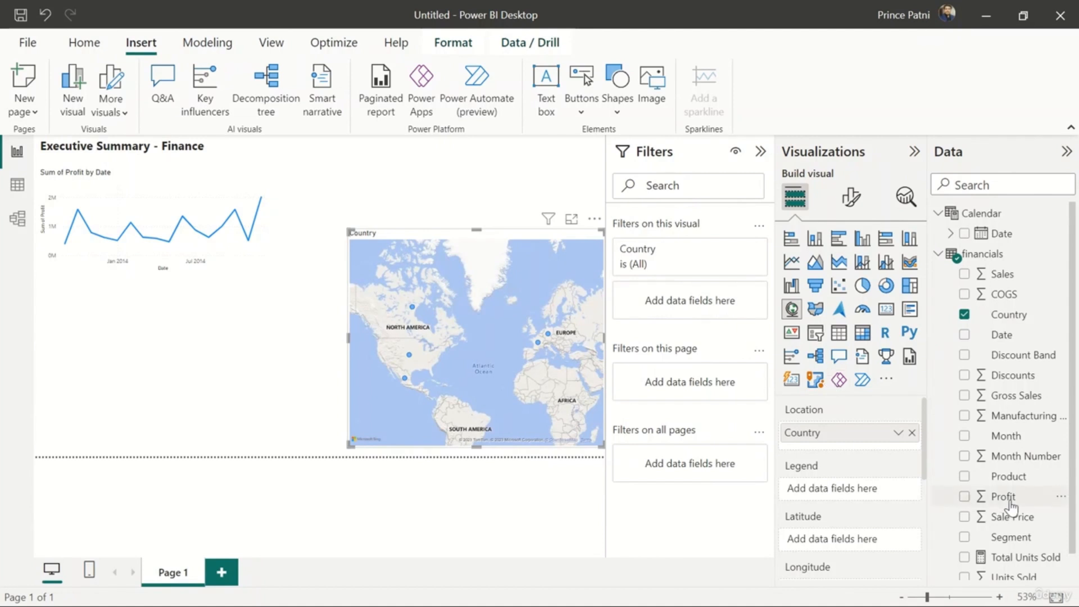
drag(1014, 506, 535, 392)
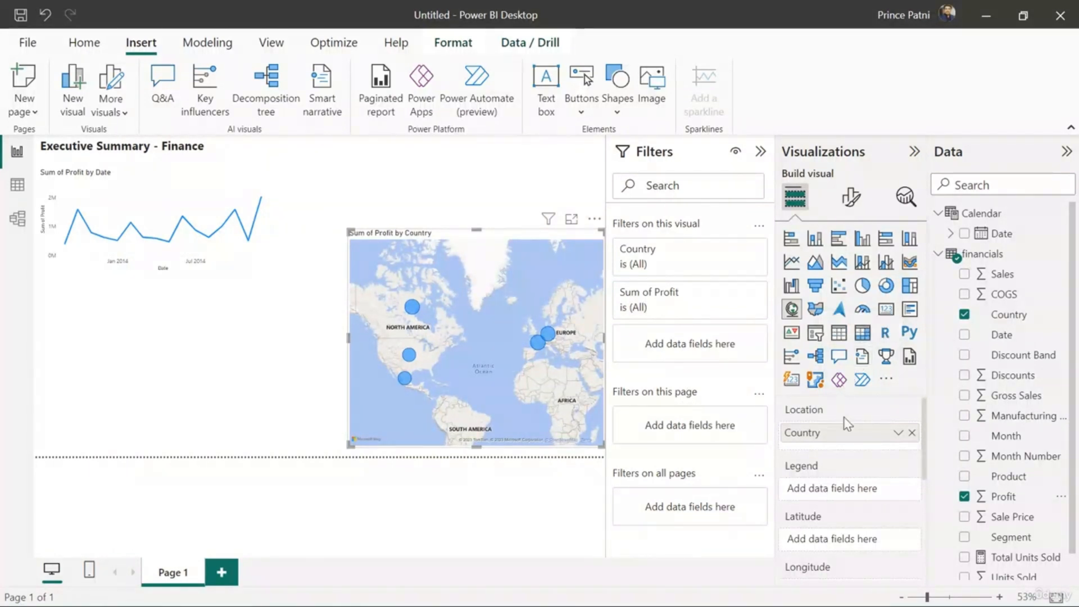
Examine the map's field wells, from Location and Legend through Bubble size, Tooltips and Drill through
scroll(850, 511, down, 3)
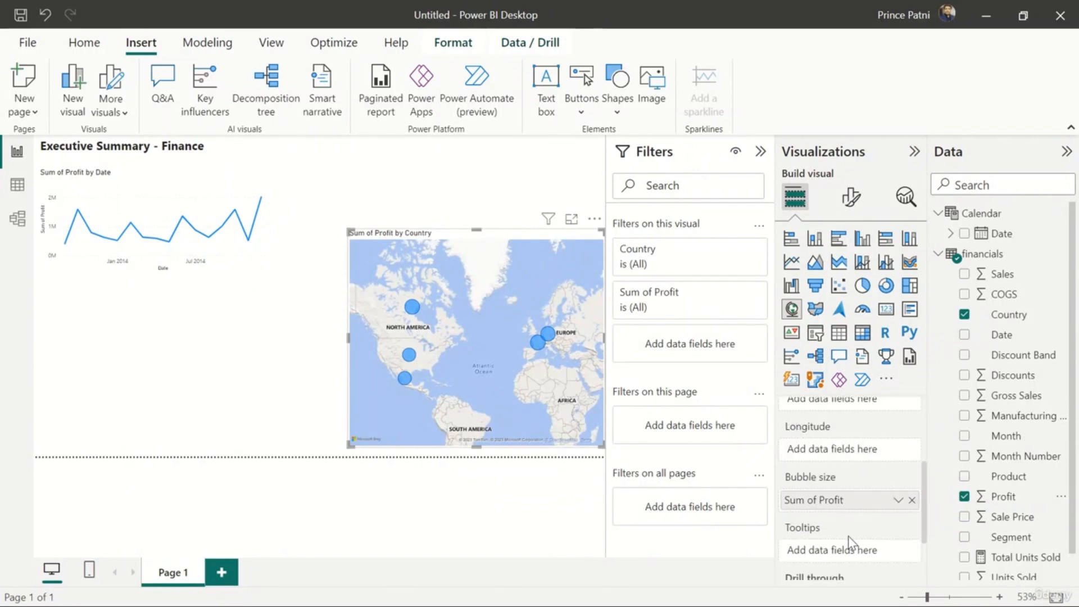
scroll(850, 543, up, 3)
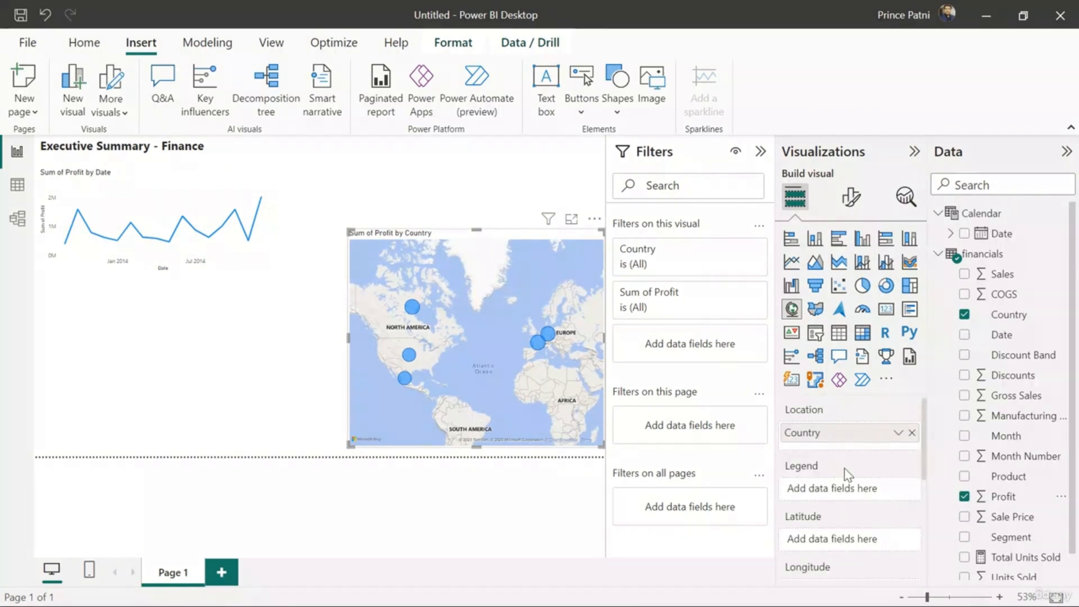
scroll(845, 469, down, 3)
scroll(845, 468, up, 3)
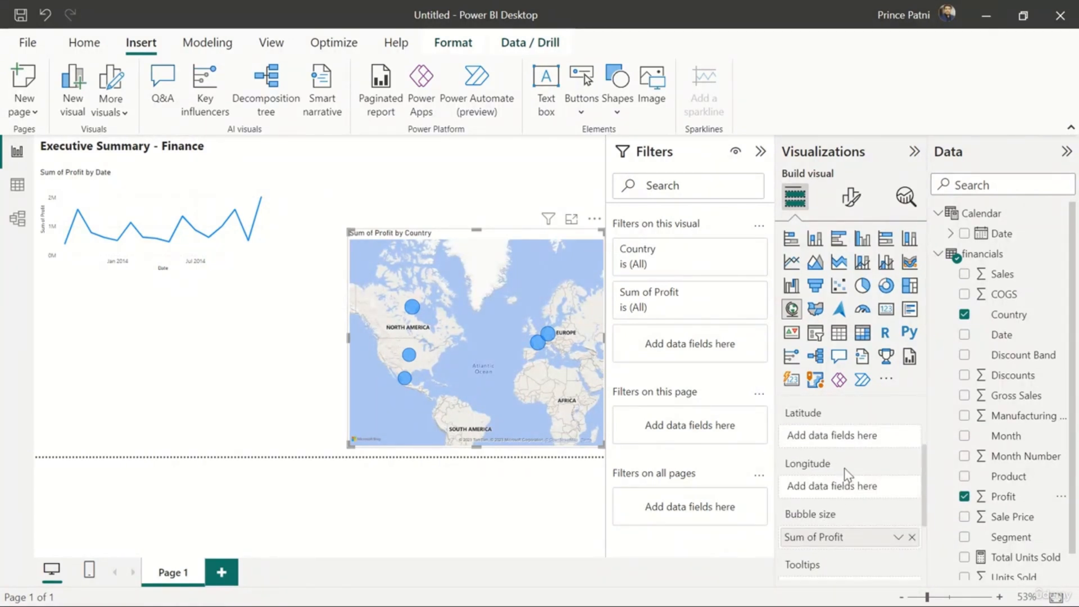
scroll(845, 468, down, 4)
scroll(844, 470, up, 2)
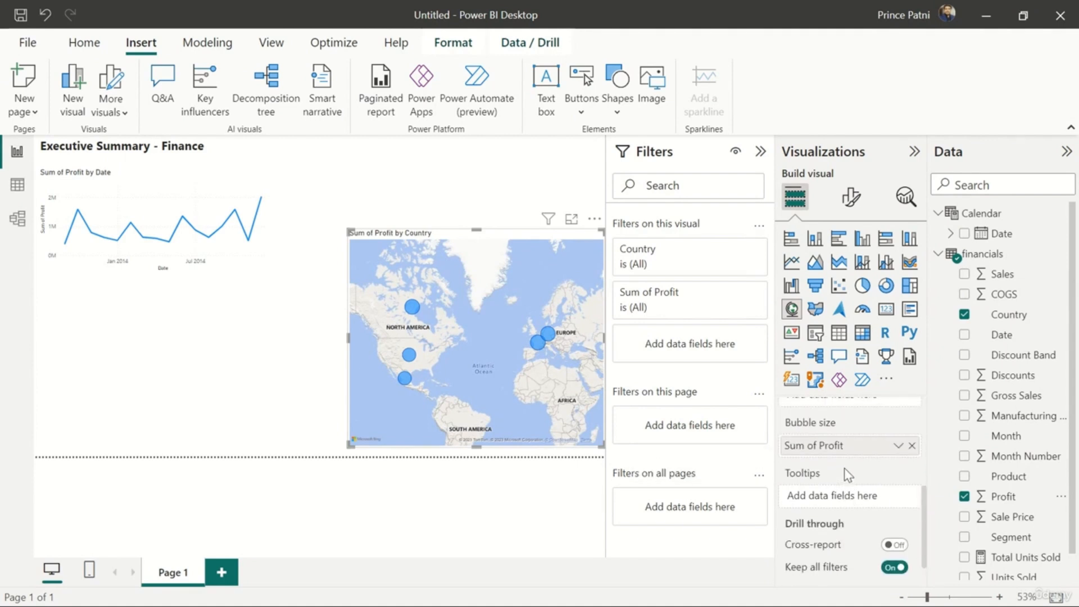
scroll(844, 468, down, 1)
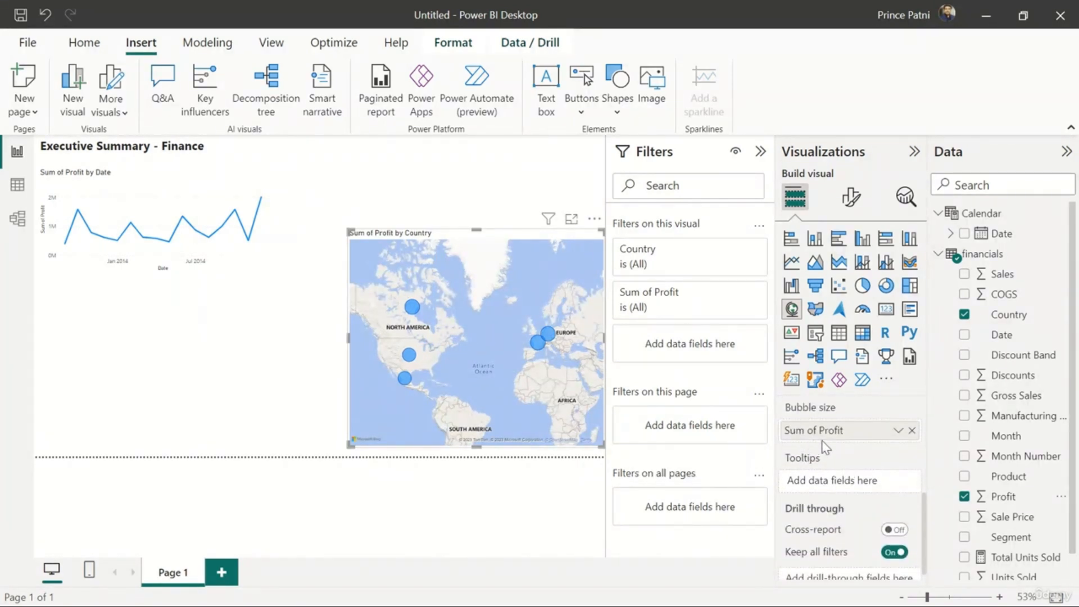
scroll(845, 458, down, 1)
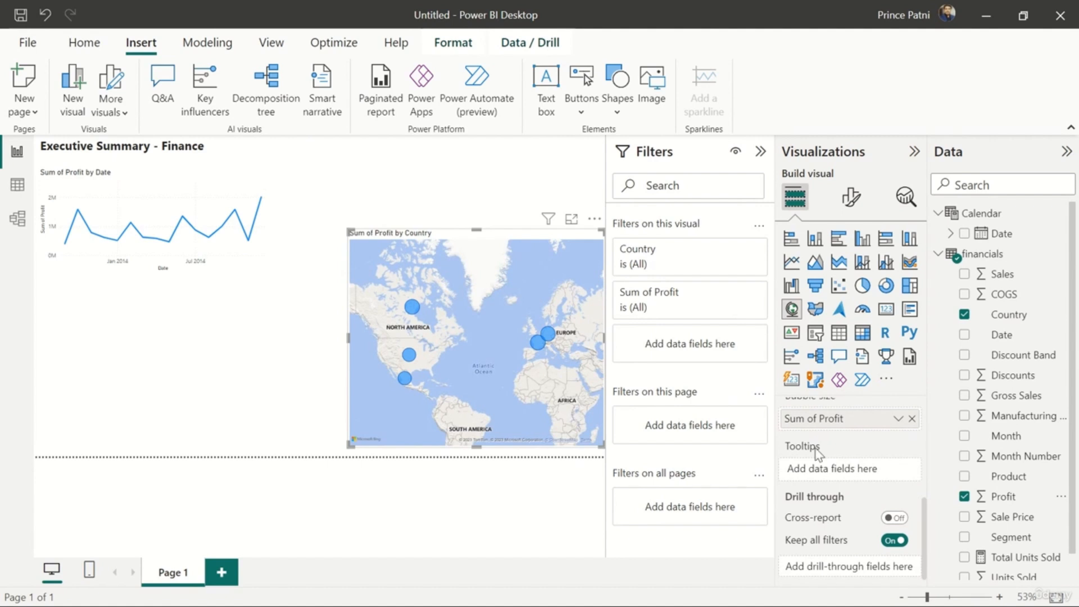
scroll(855, 485, up, 4)
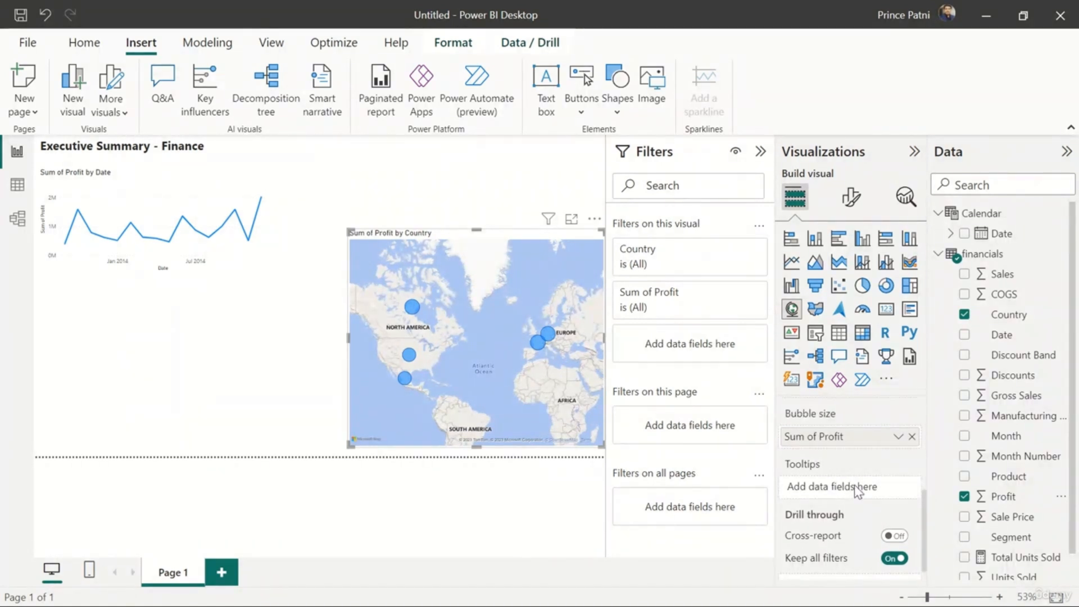
scroll(857, 492, up, 2)
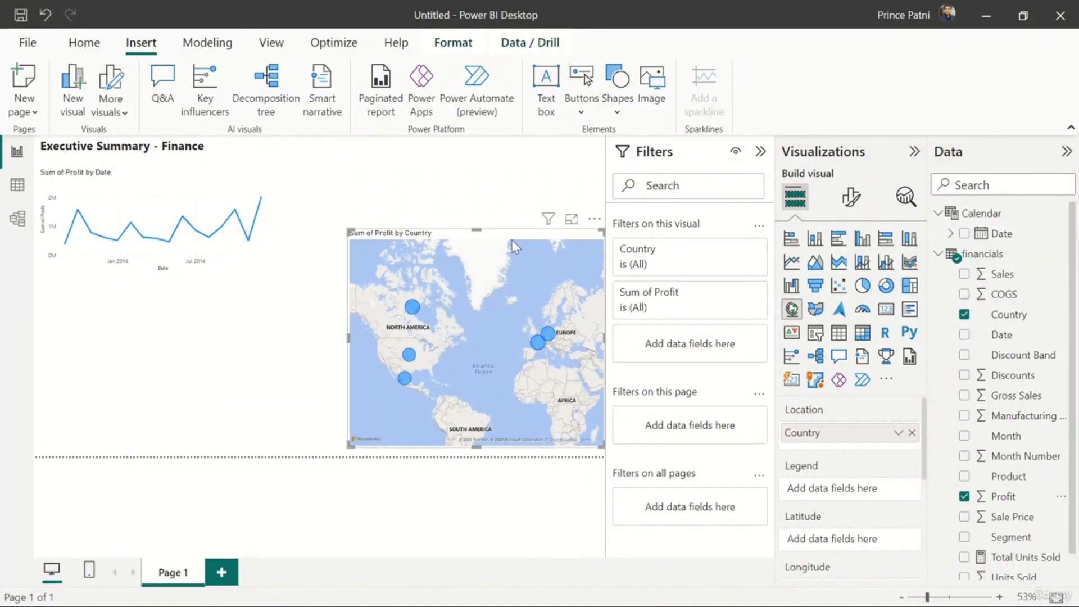
Place the profit by country map below the line chart and move the report title to the page's top centre
drag(508, 234, 166, 289)
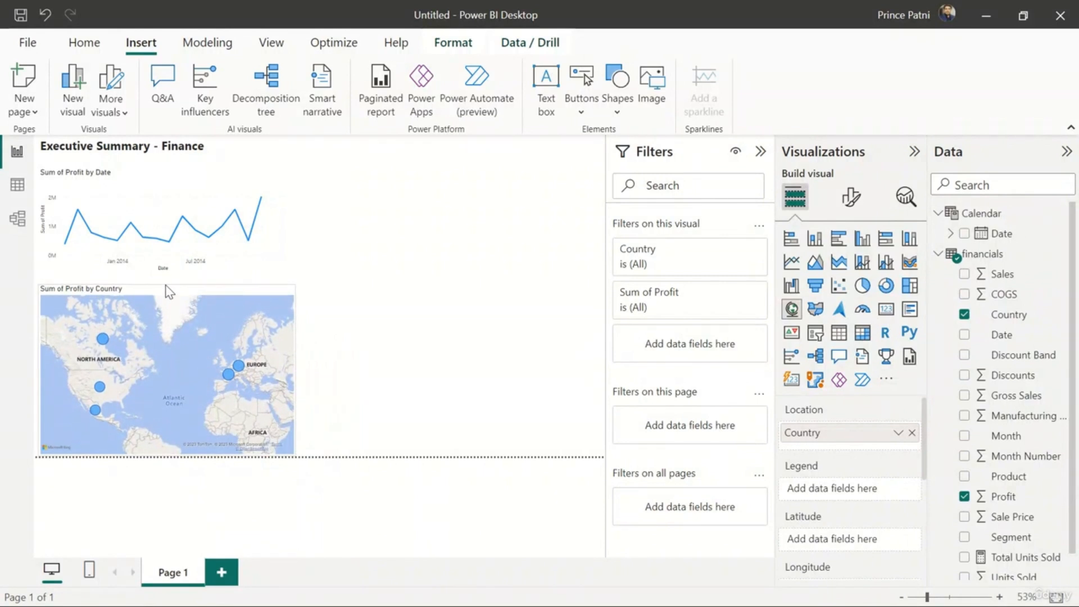
drag(123, 148, 137, 147)
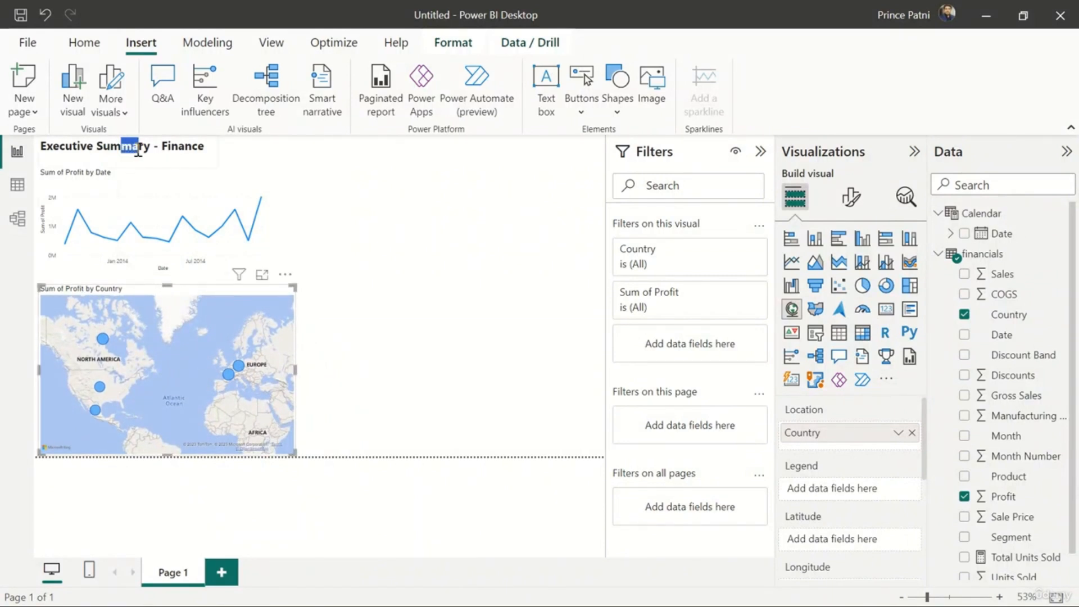
drag(191, 174, 388, 167)
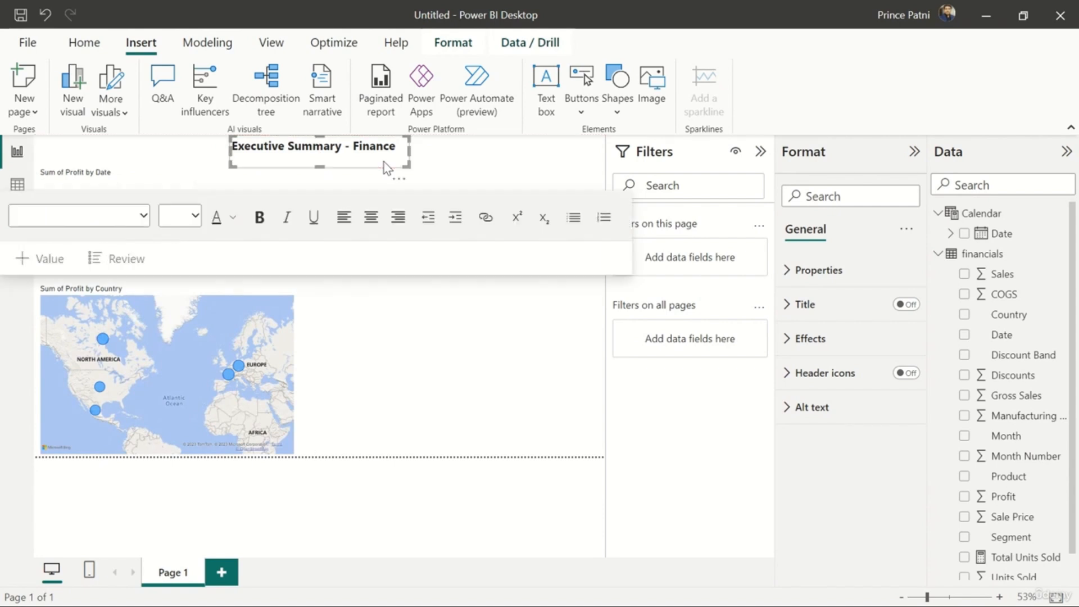
click(463, 150)
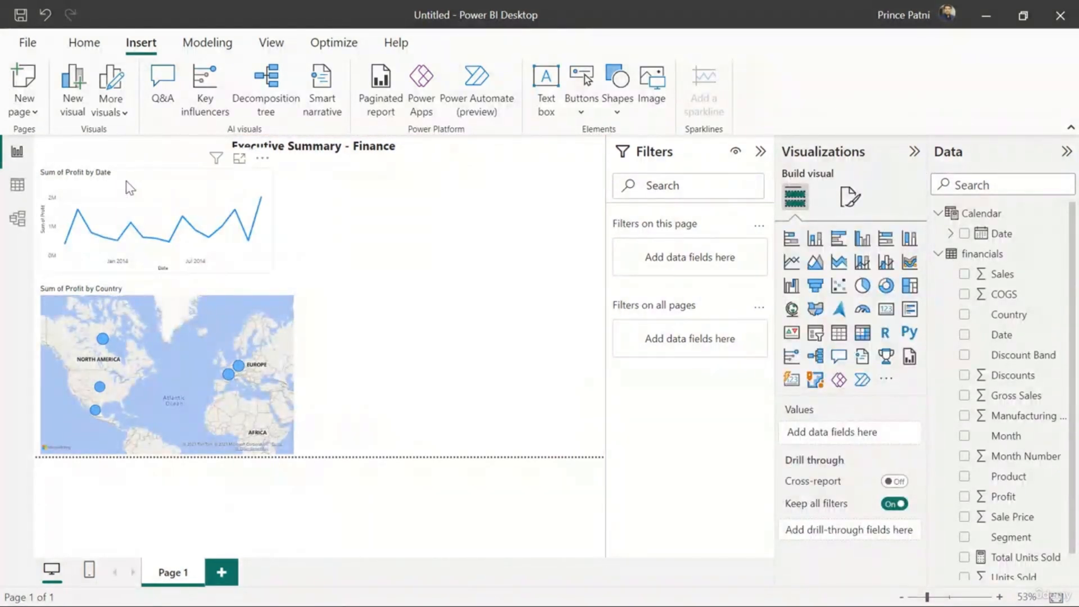
Widen the profit by date line chart to match the width of the map below it
click(260, 232)
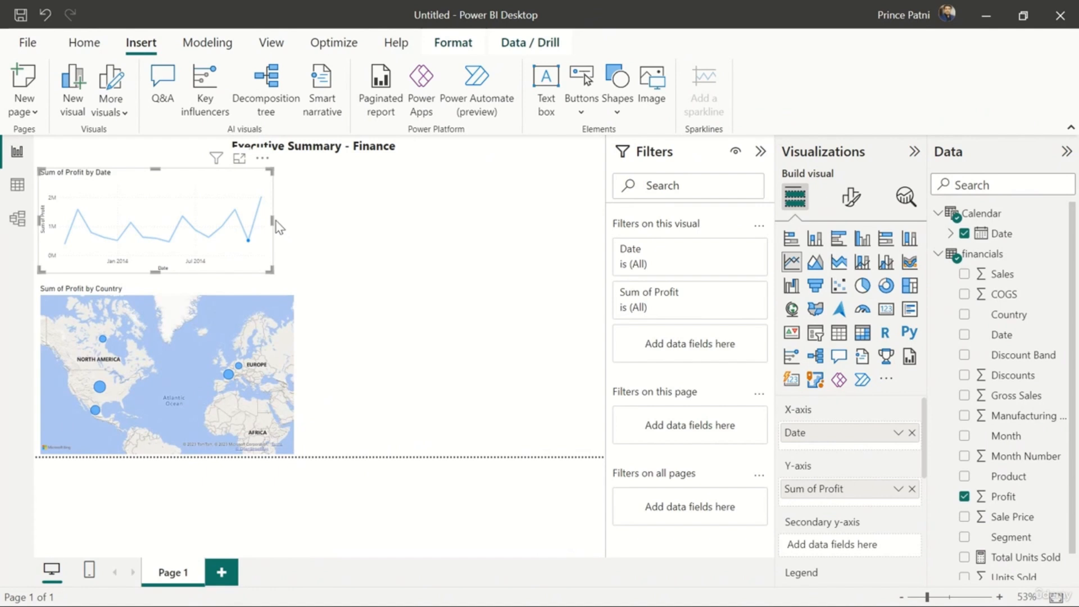
drag(273, 220, 298, 224)
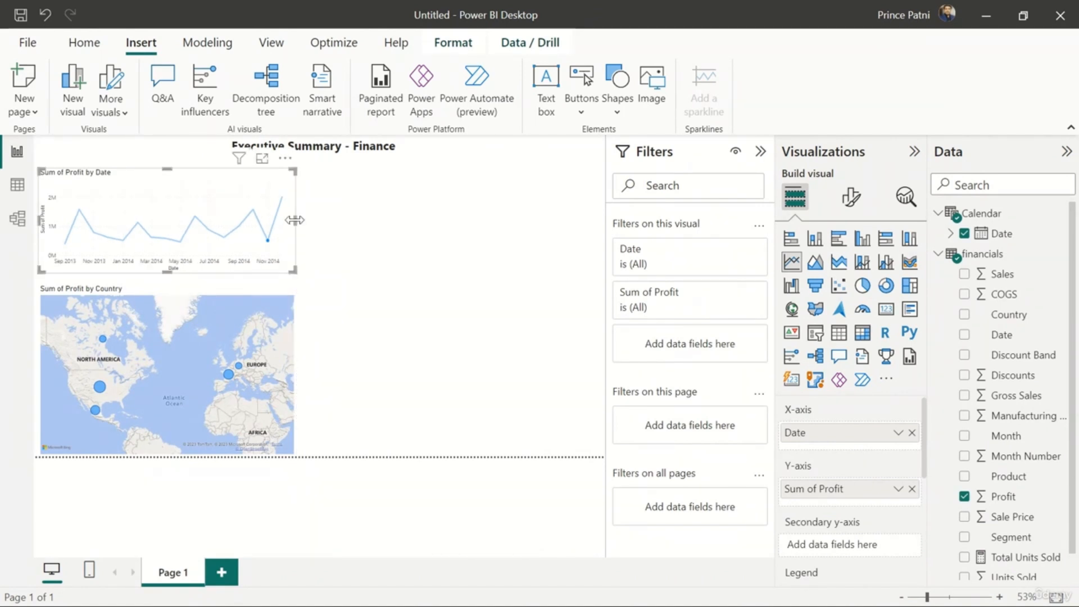
click(339, 251)
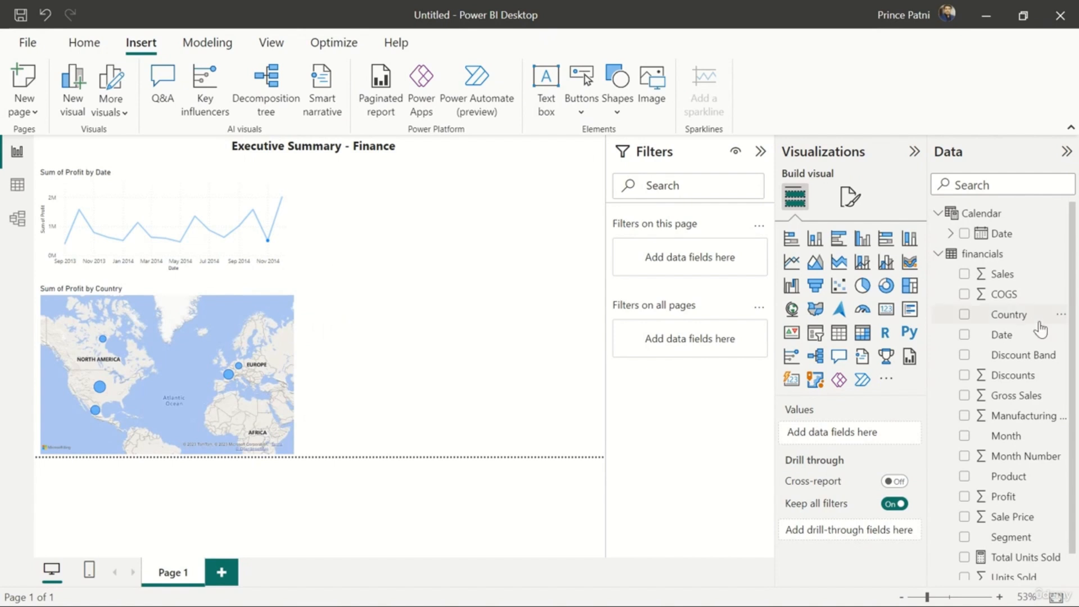
Add a clustered column chart of Gross Sales by Product with Segment as legend, enlarged to fill the space beside the line chart
scroll(1022, 395, down, 1)
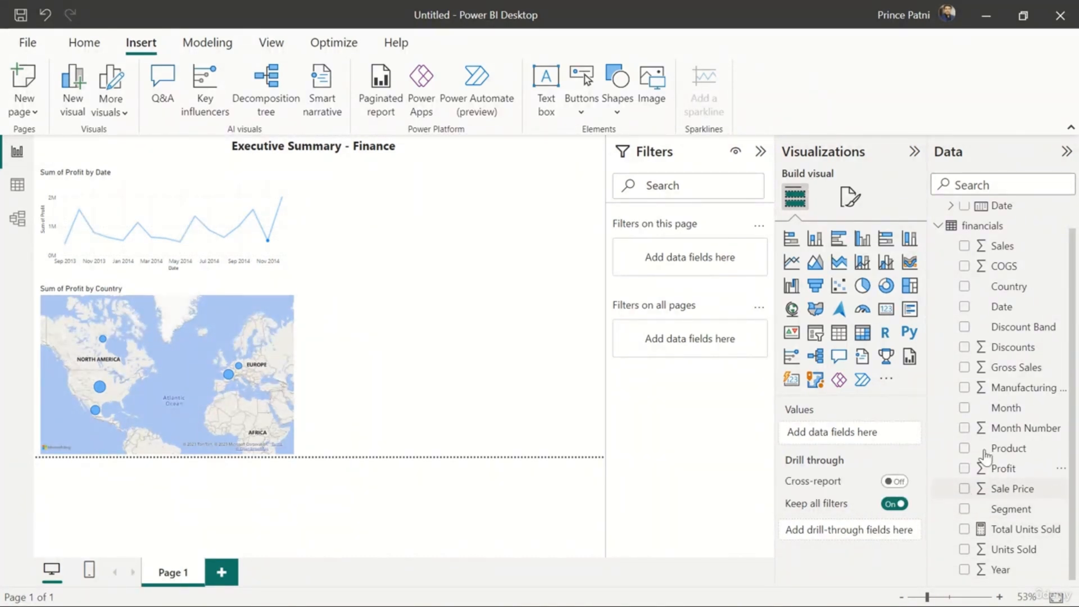
click(965, 369)
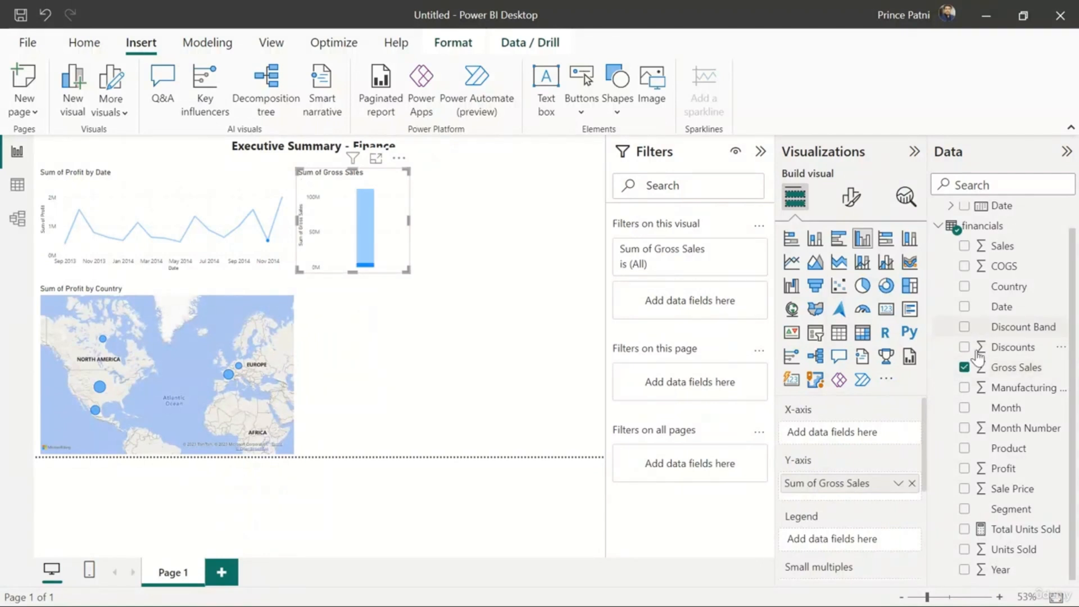
click(965, 450)
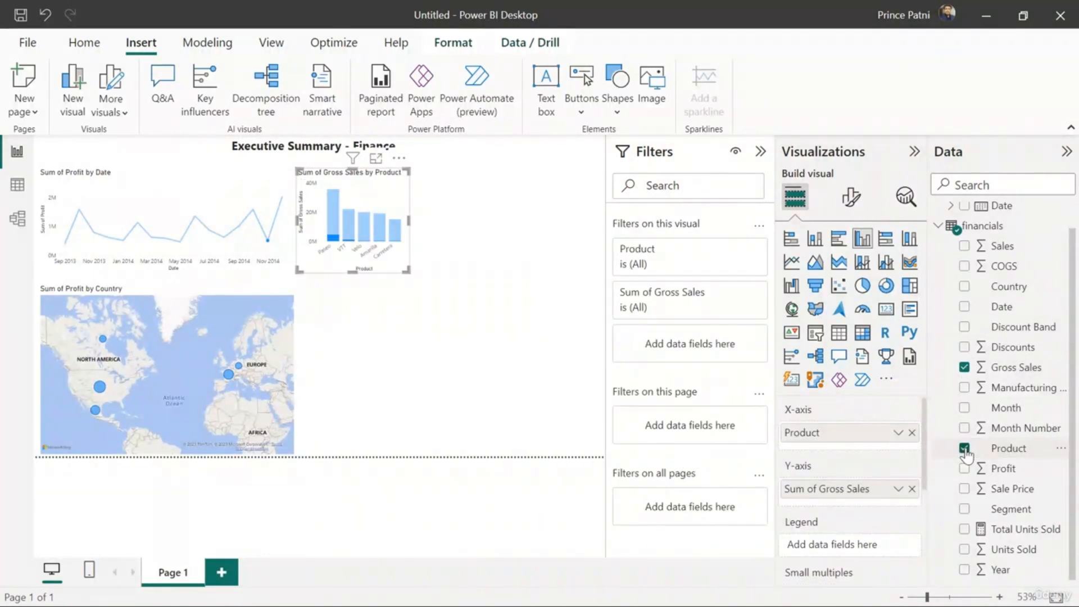
click(964, 509)
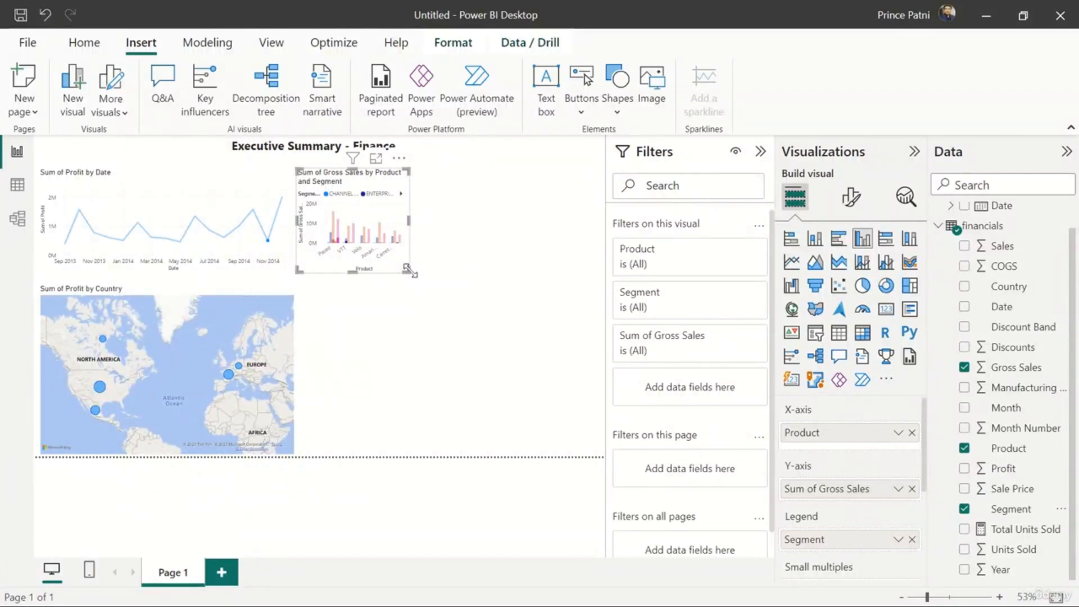
drag(409, 271, 589, 284)
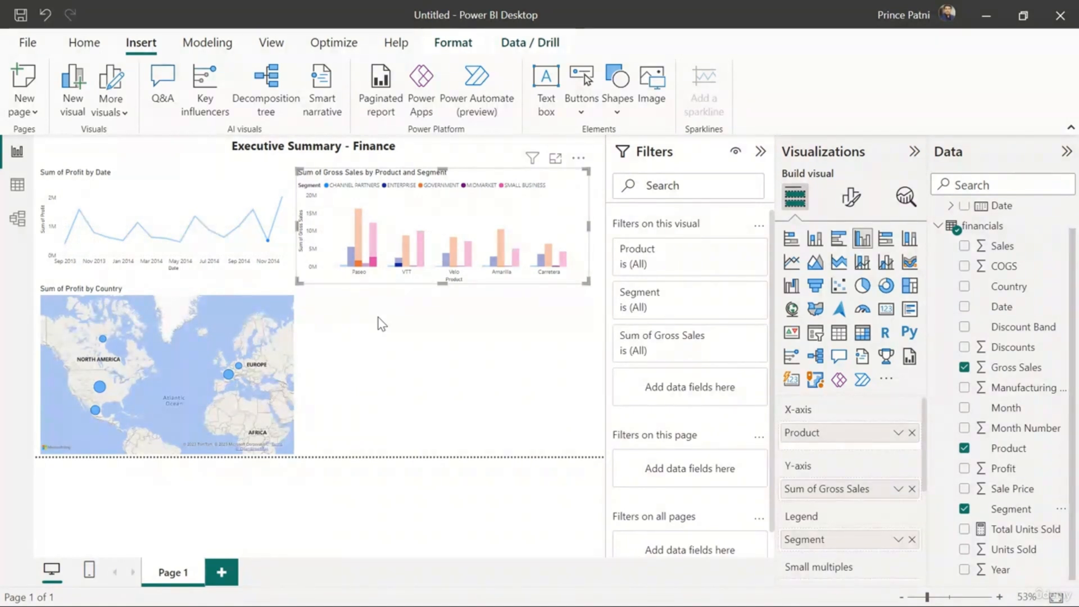
click(381, 324)
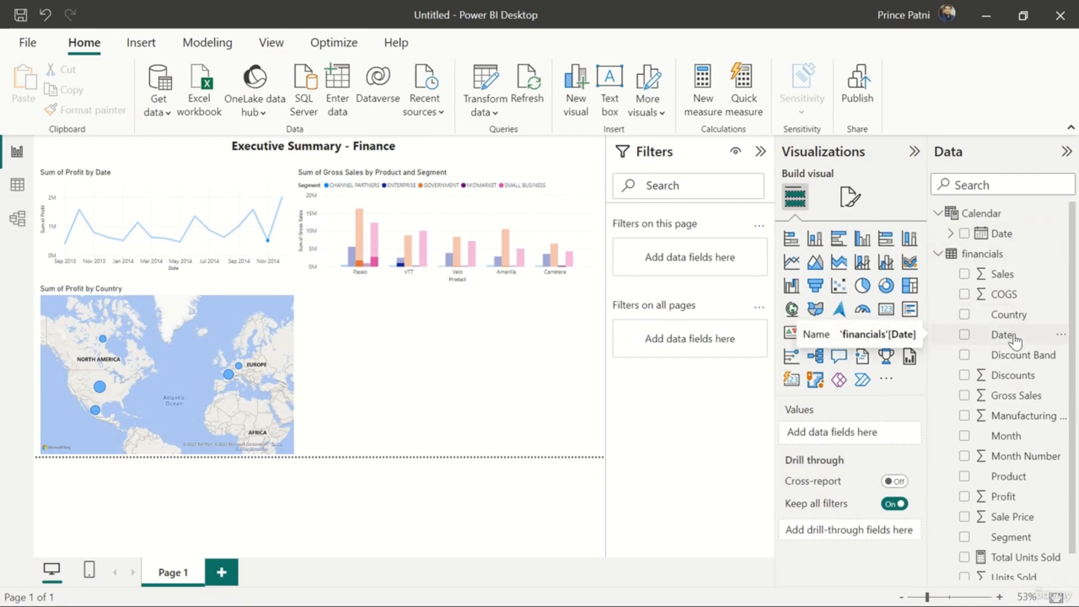
Add the financials table's Date field to the empty area below the column chart and turn that visual into a slicer
drag(1015, 339, 525, 396)
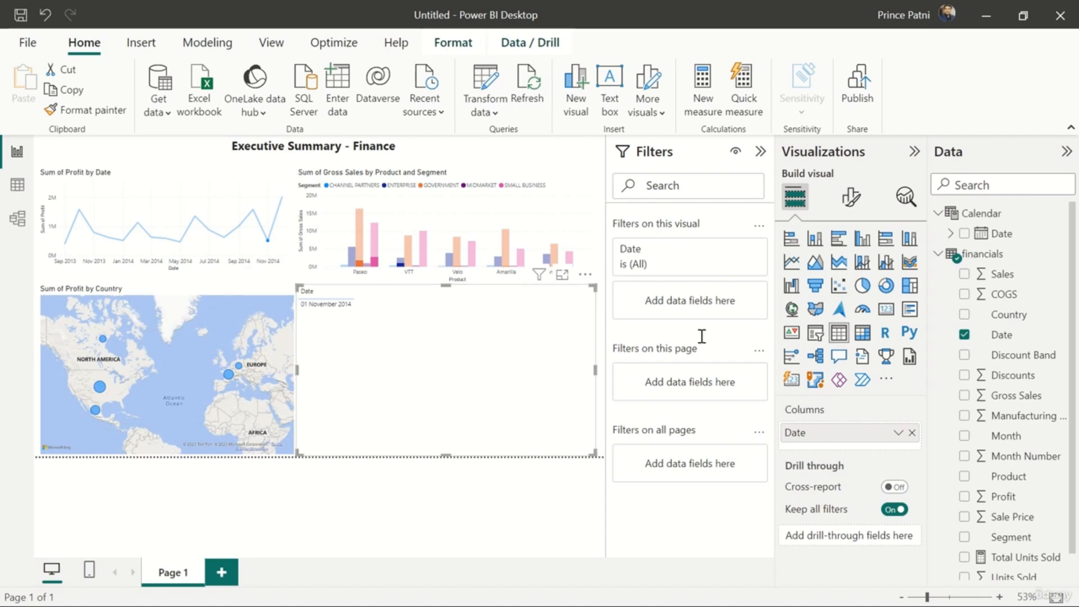
click(817, 337)
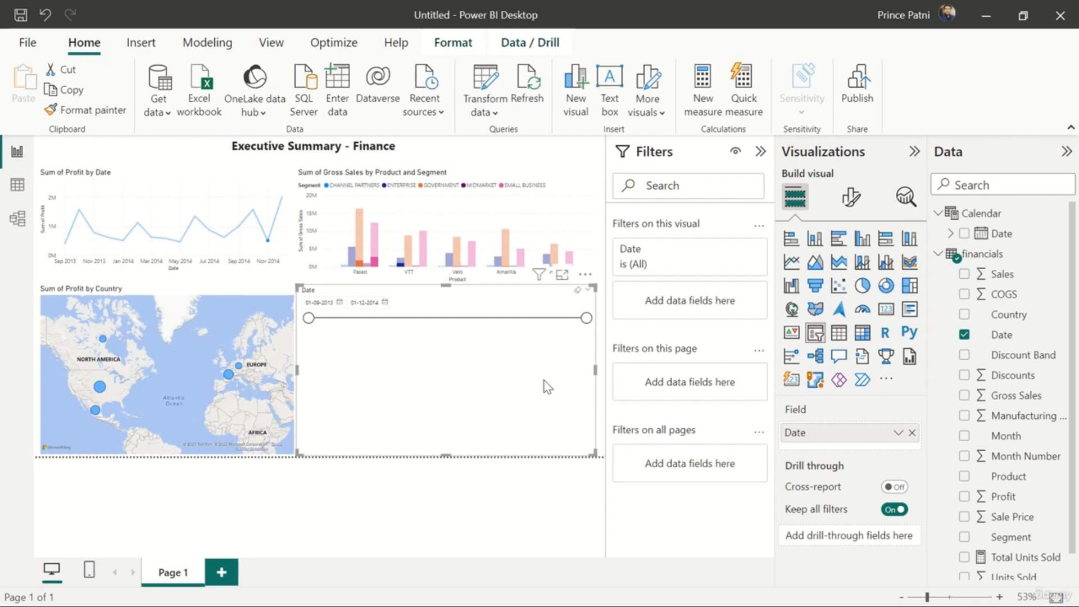
click(603, 264)
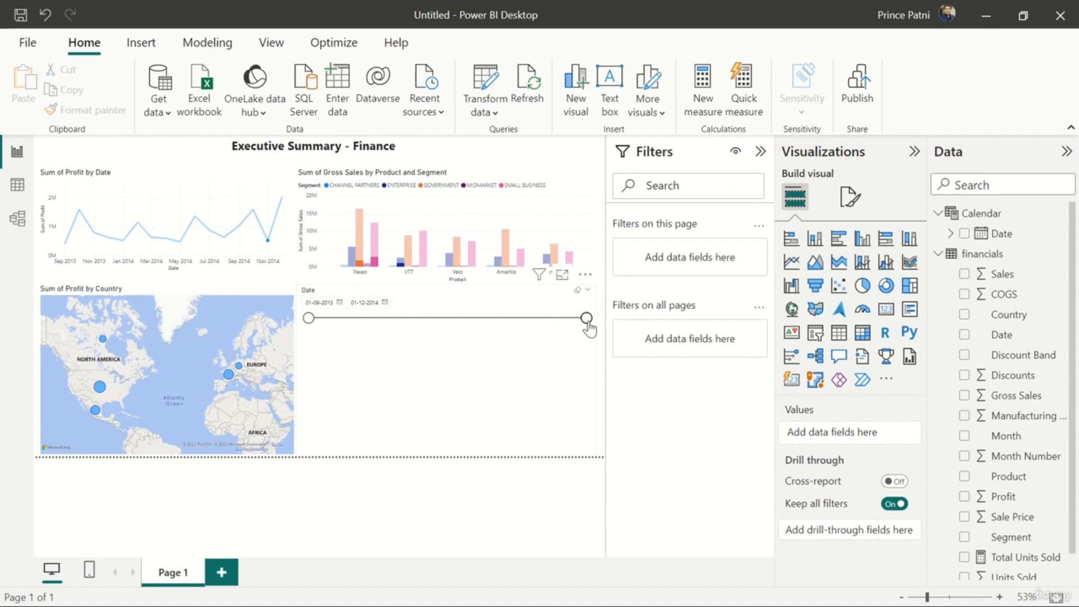
Try the date slicer with the end date at 15-02-2014 and at 14-08-2014, checking the other visuals
drag(586, 319, 416, 340)
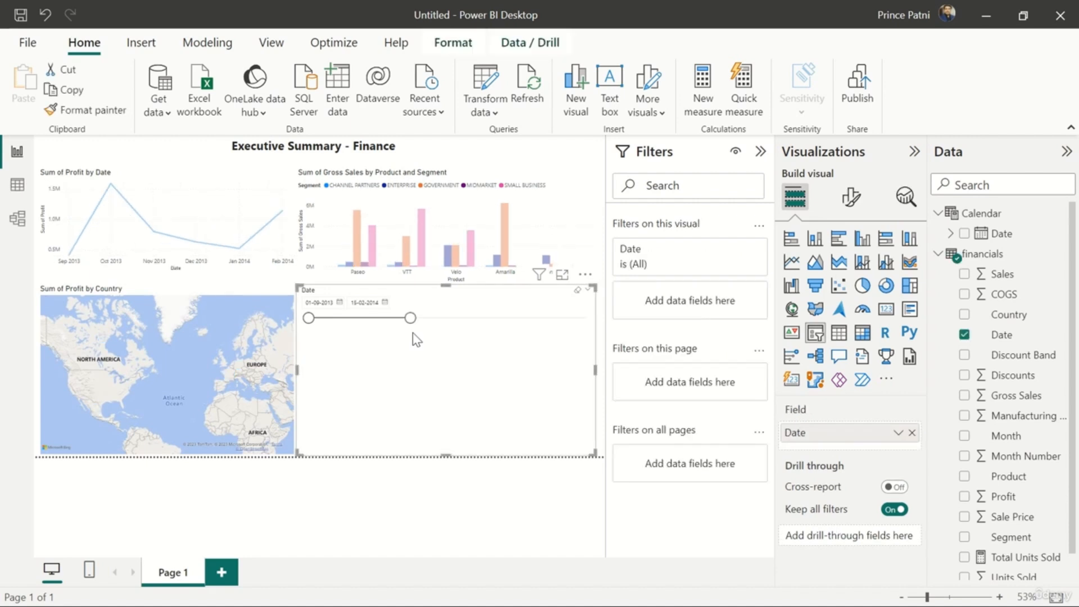
mouse_move(202, 239)
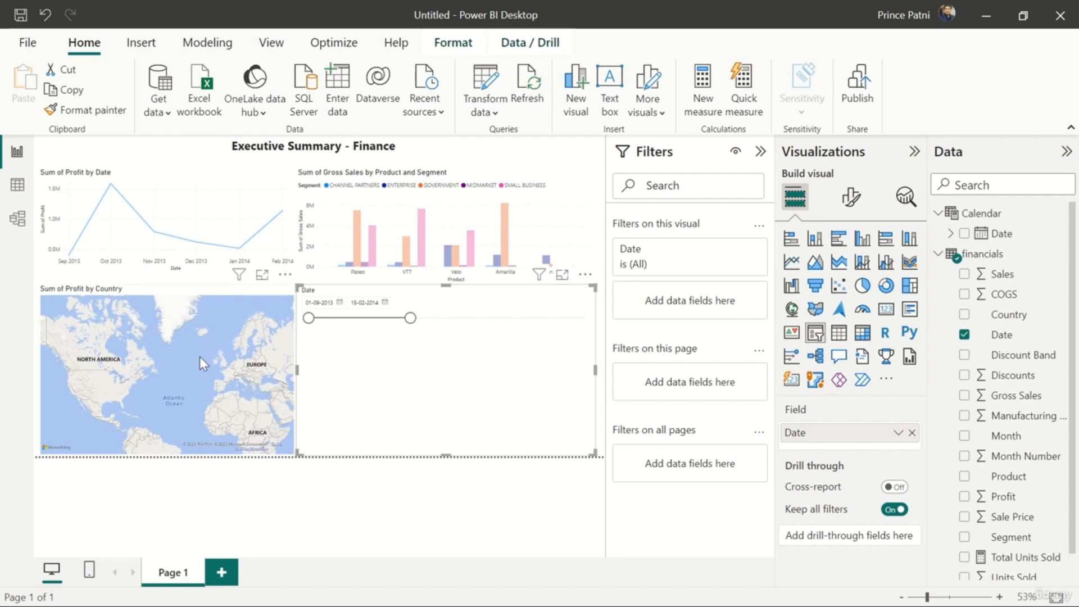
mouse_move(407, 268)
drag(411, 318, 520, 319)
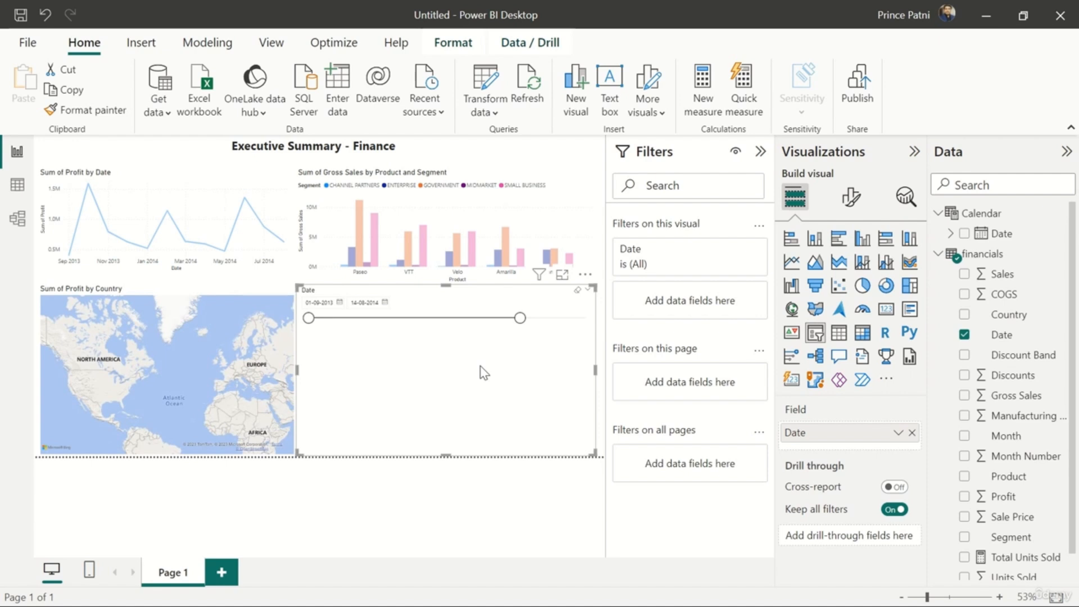
Set the date slicer's end date to 01-08-2014 using its calendar
click(385, 304)
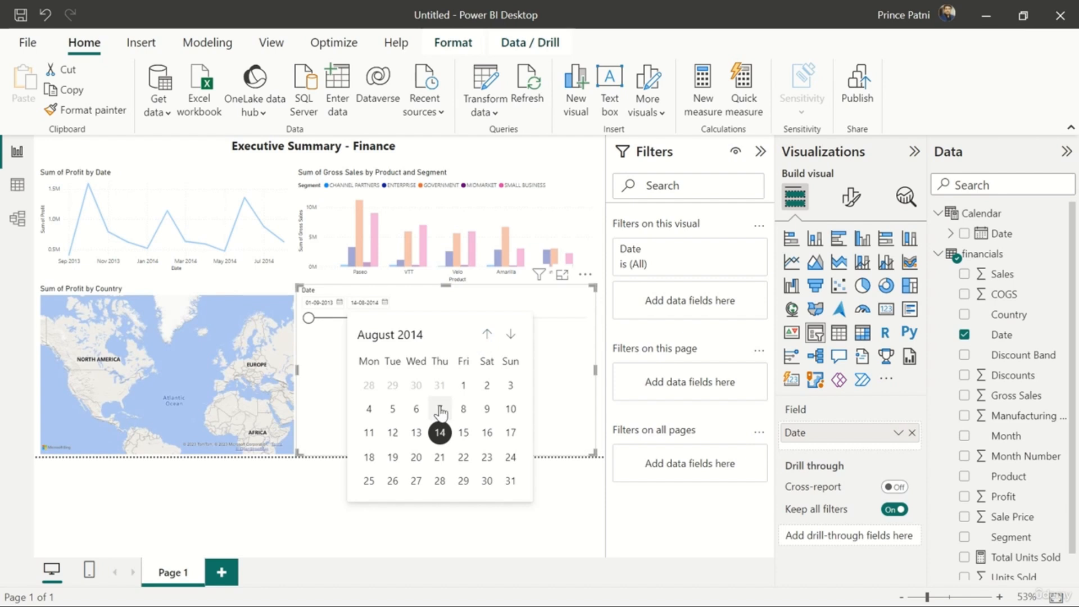
click(463, 386)
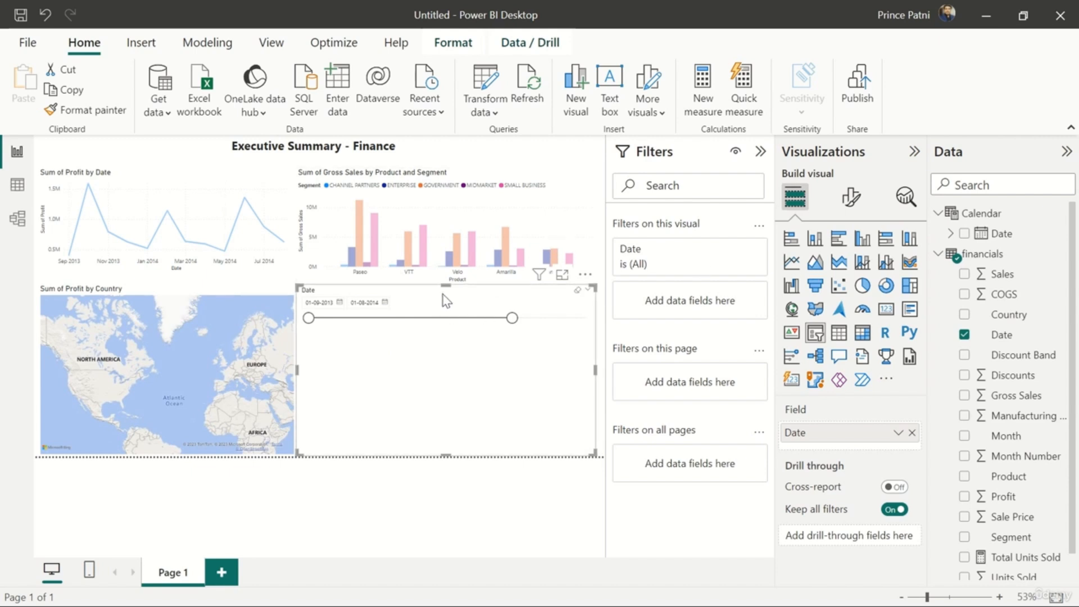
Set the date slicer's style to Vertical list and look through the listed dates
click(852, 198)
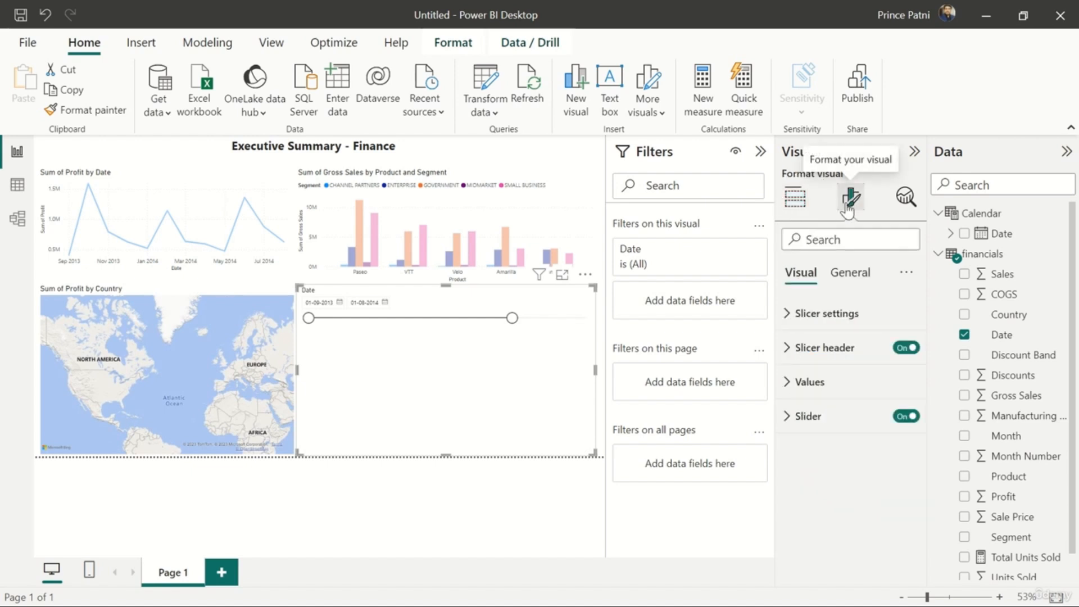
click(795, 313)
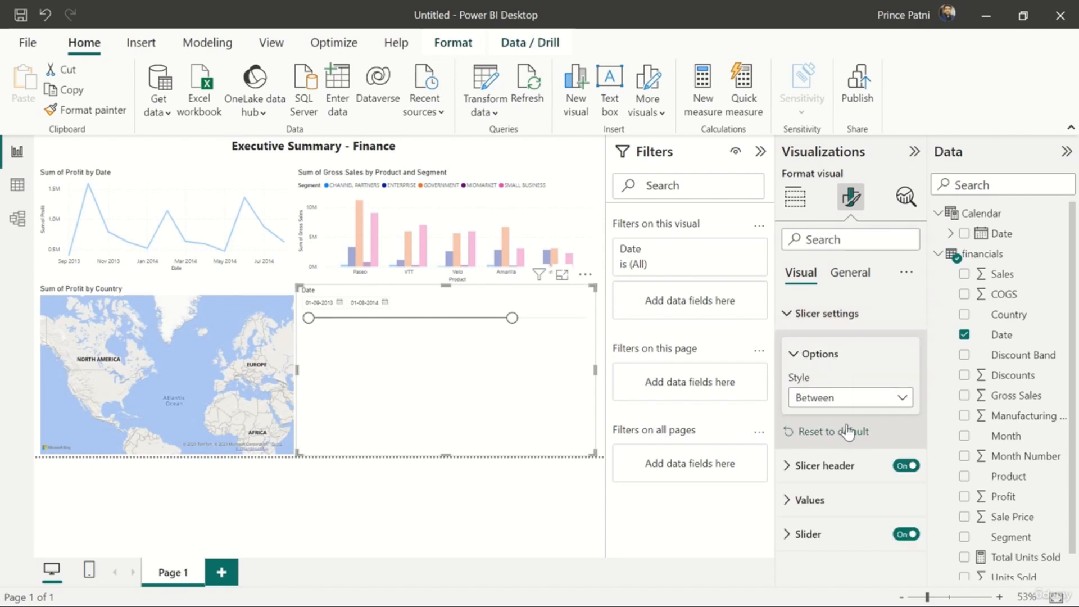
right_click(905, 400)
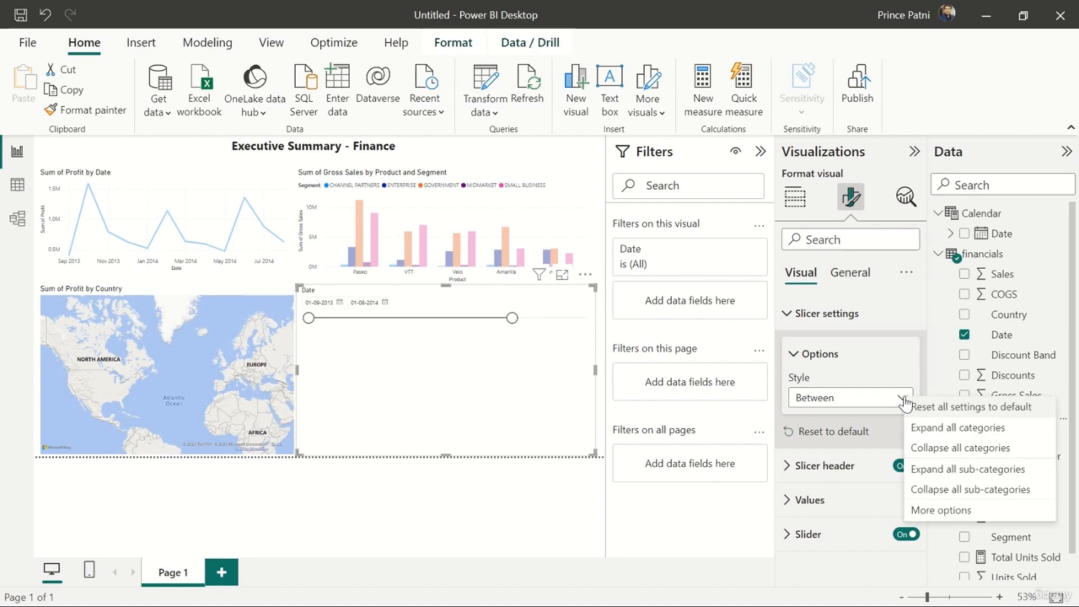
click(849, 401)
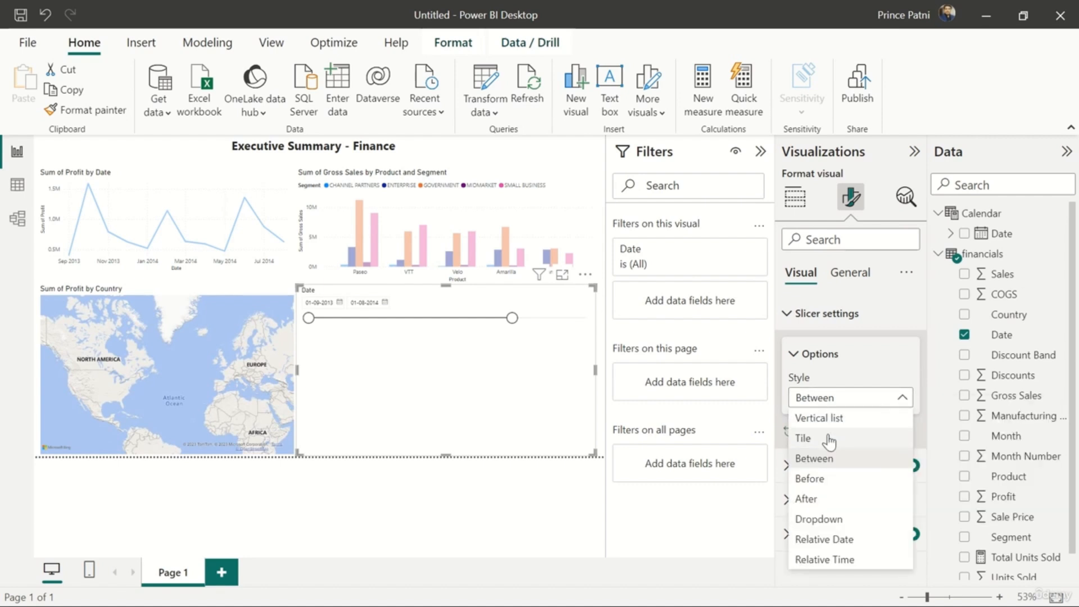
click(870, 419)
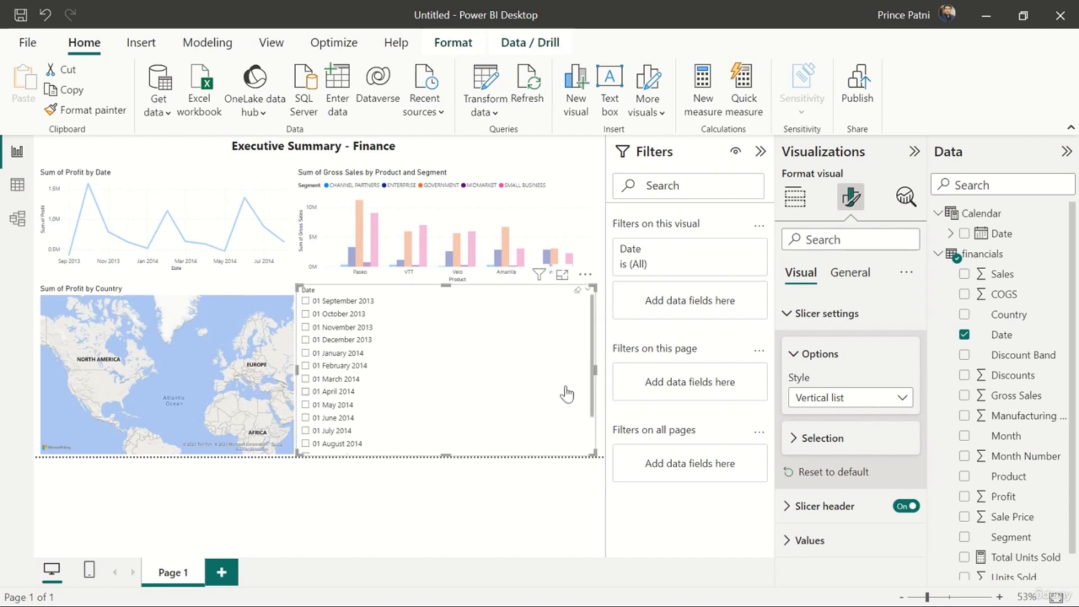
scroll(513, 386, down, 3)
scroll(513, 386, up, 3)
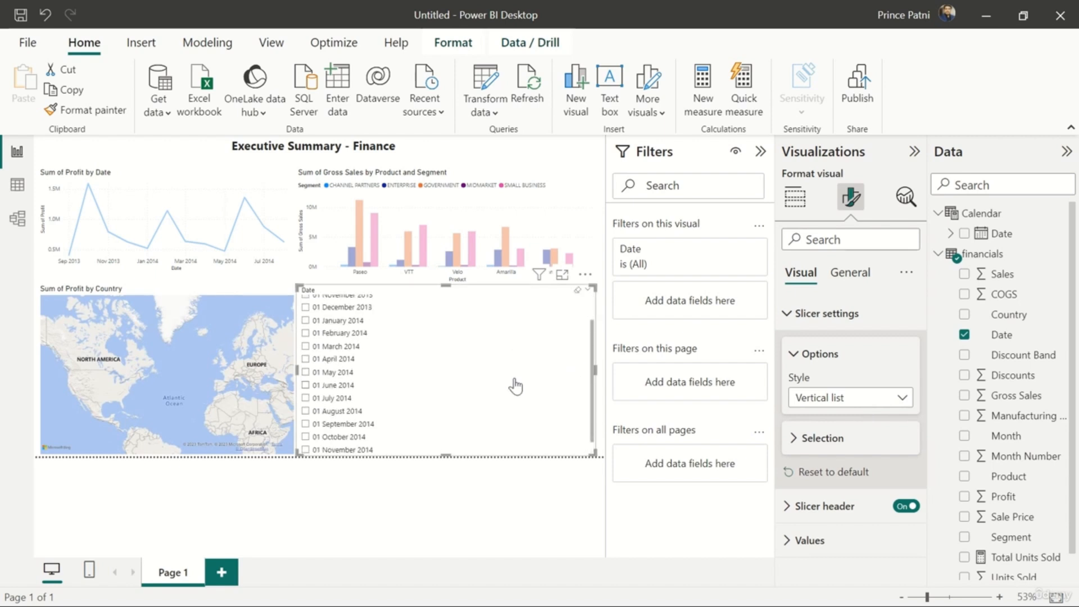
Change the date slicer's style to Dropdown and expand it to browse the available dates
click(879, 400)
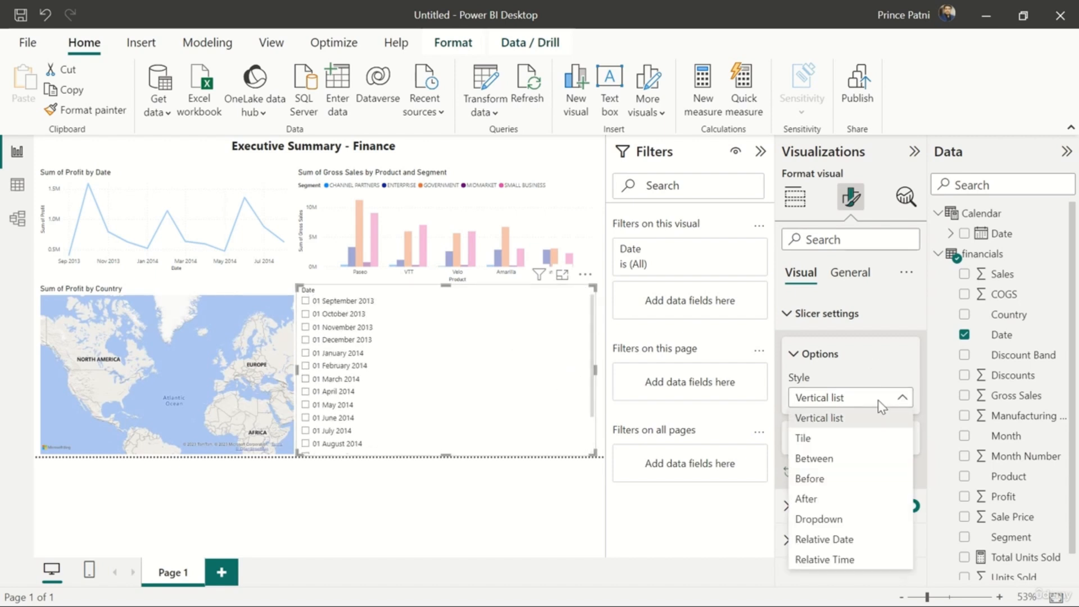
click(848, 519)
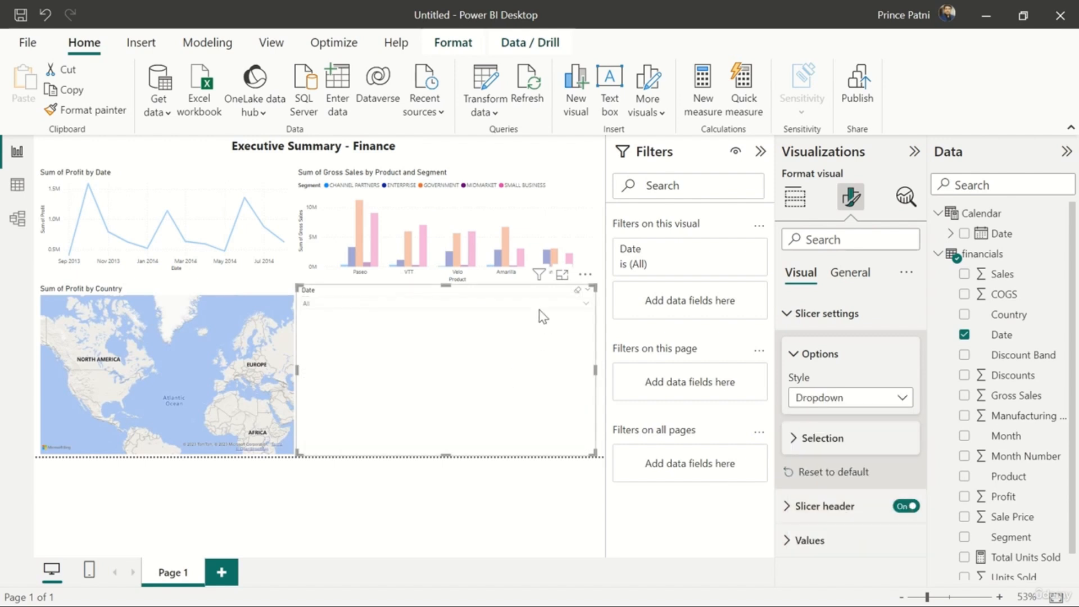
click(579, 304)
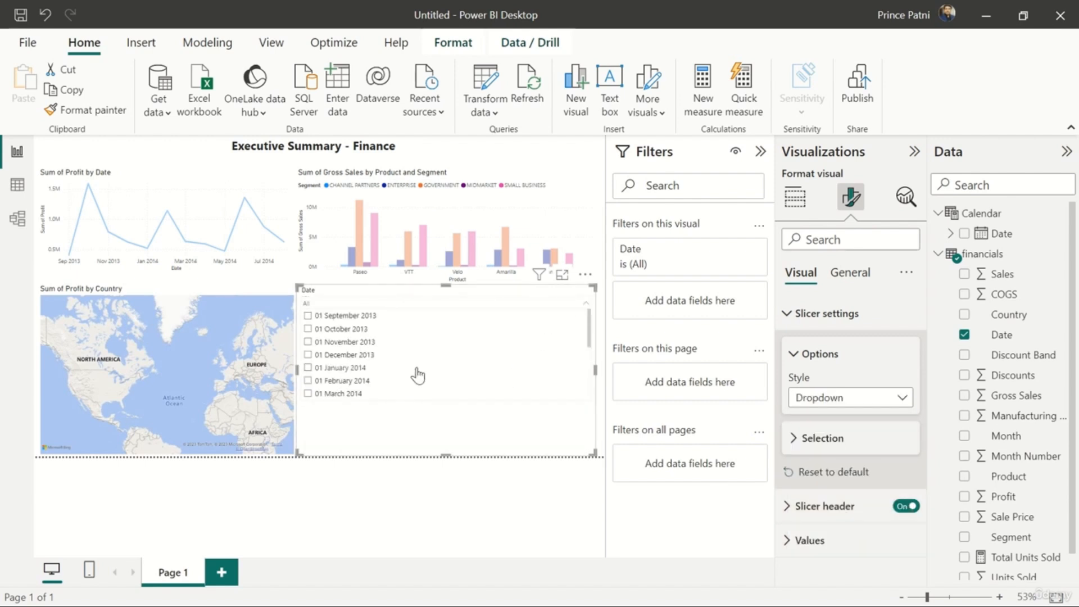
scroll(416, 374, down, 4)
scroll(418, 375, up, 4)
Try the Tile style on the date slicer, multi-selecting 01 January, 01 May, 01 September and 01 October 2014
click(836, 403)
click(836, 404)
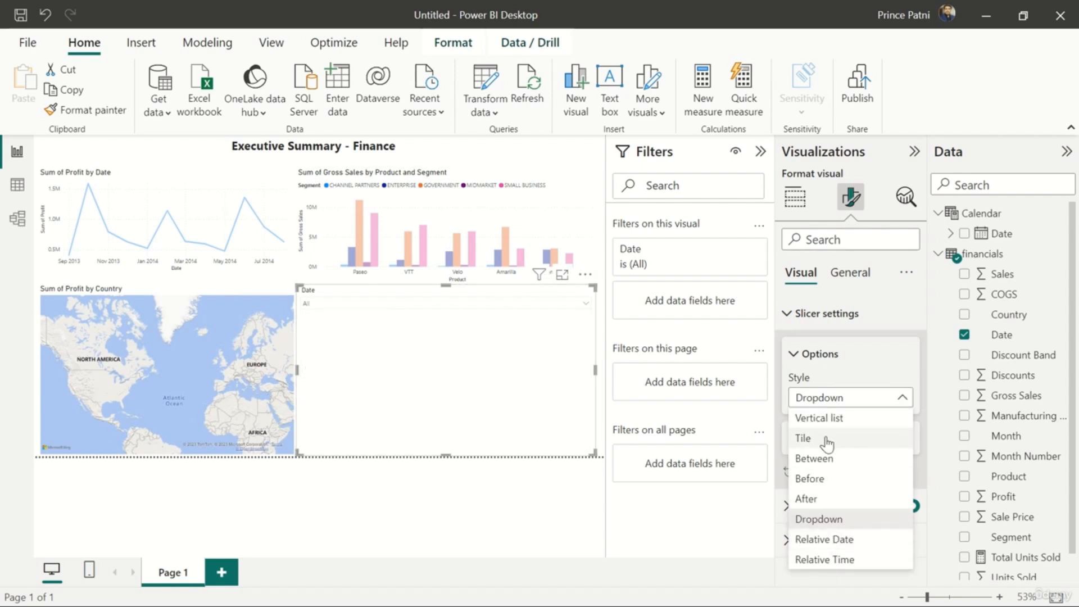
click(825, 439)
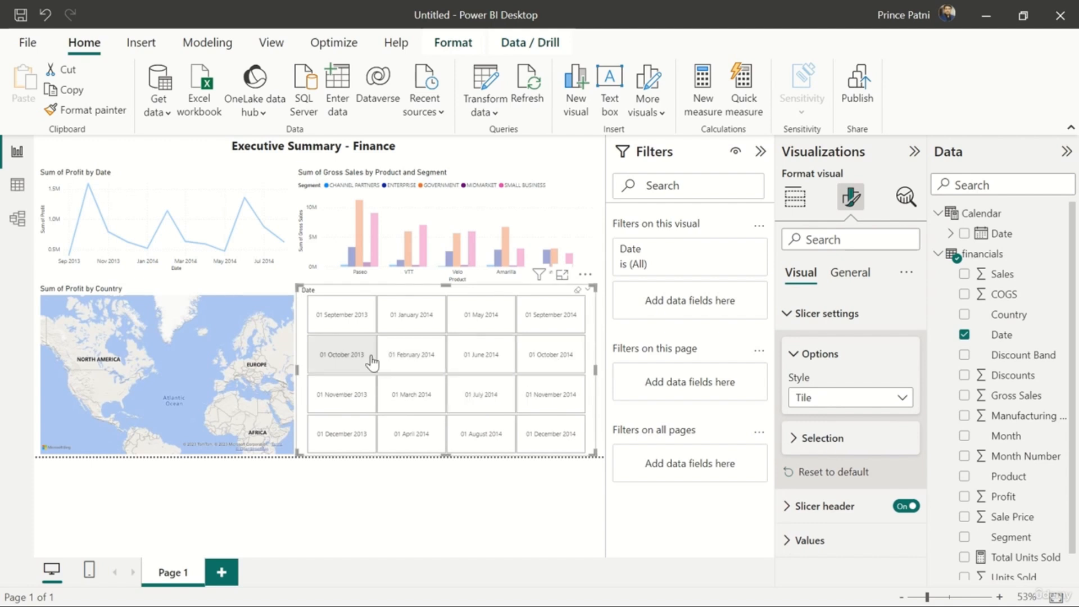
click(428, 326)
click(487, 328)
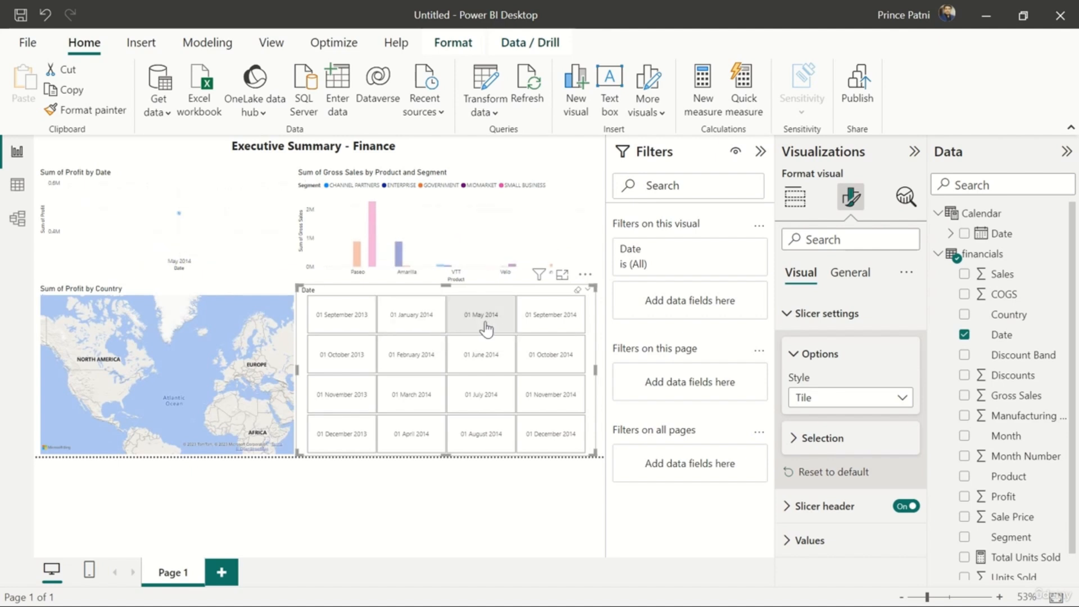
ctrl+click(422, 334)
ctrl+click(550, 315)
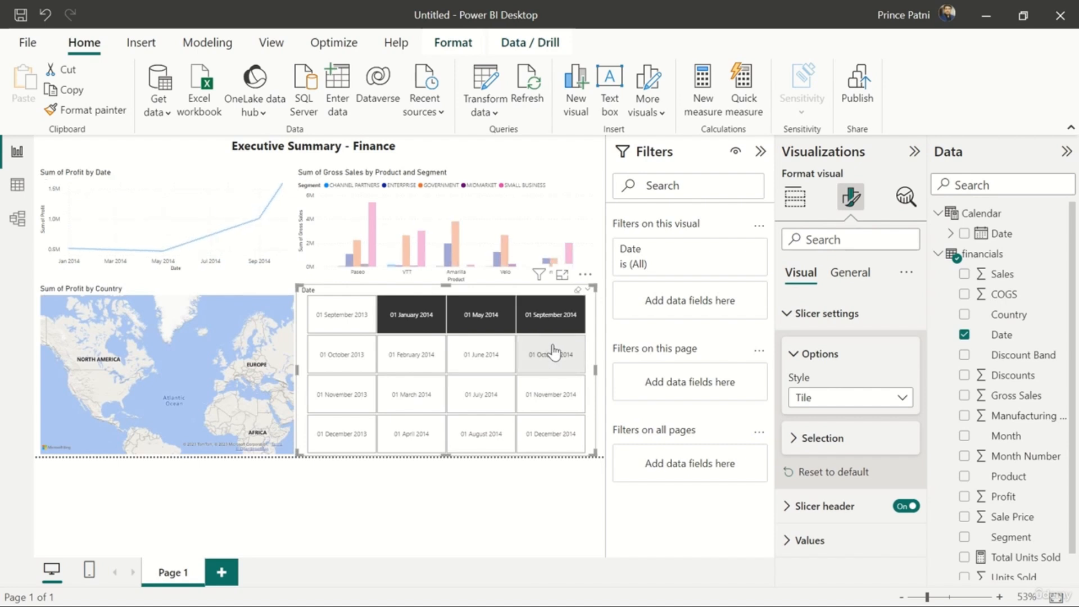
ctrl+click(554, 352)
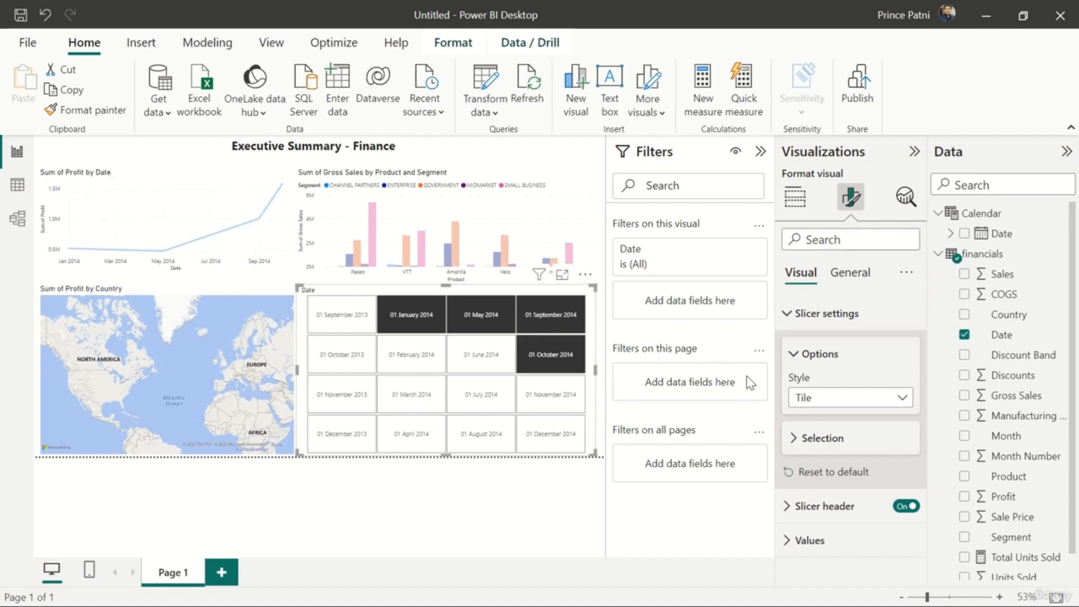
Reset the date slicer's settings to default and extend its end date to 01-12-2014
click(824, 475)
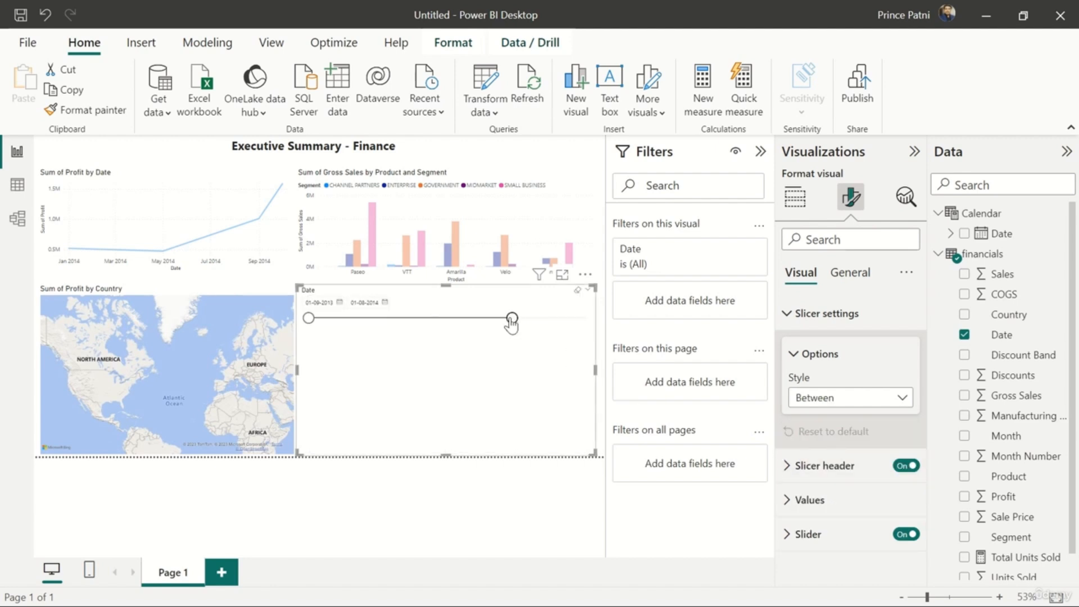
drag(512, 318, 614, 316)
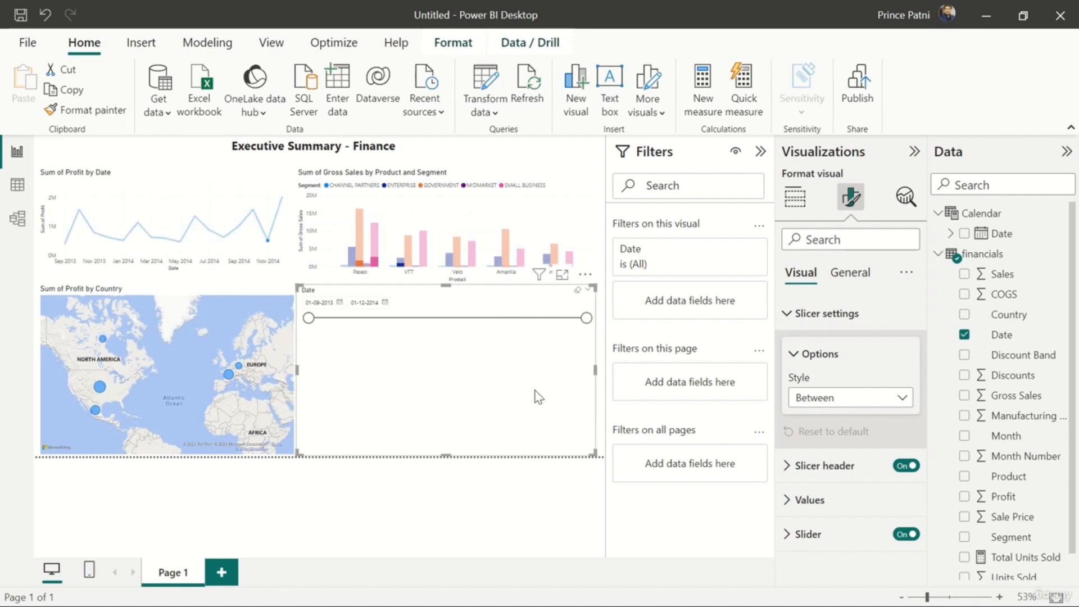
click(599, 255)
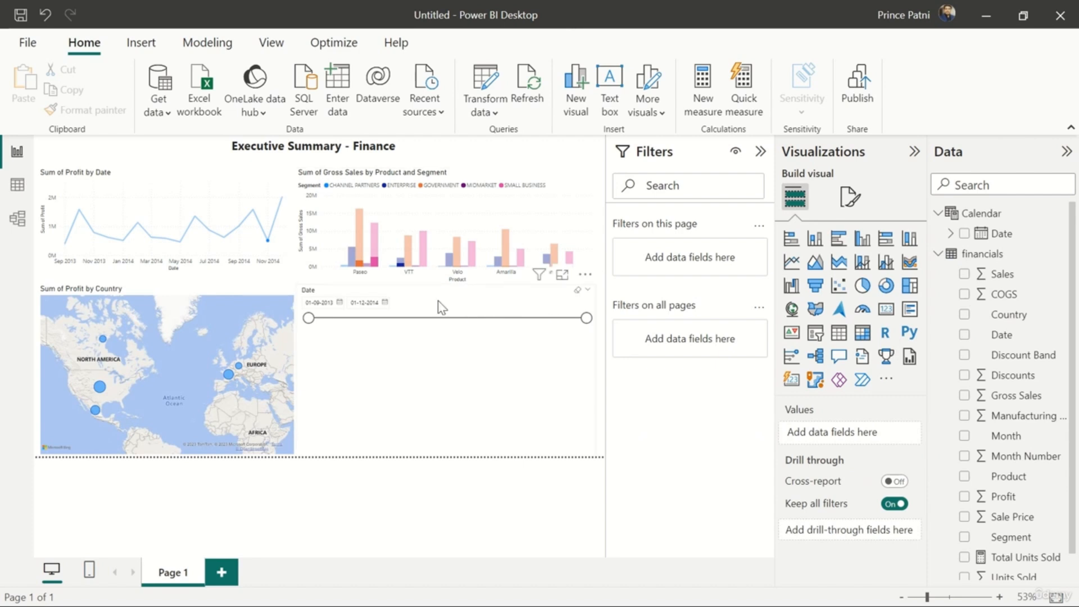
Shrink the date slicer to less than half its width and about half its height
click(583, 343)
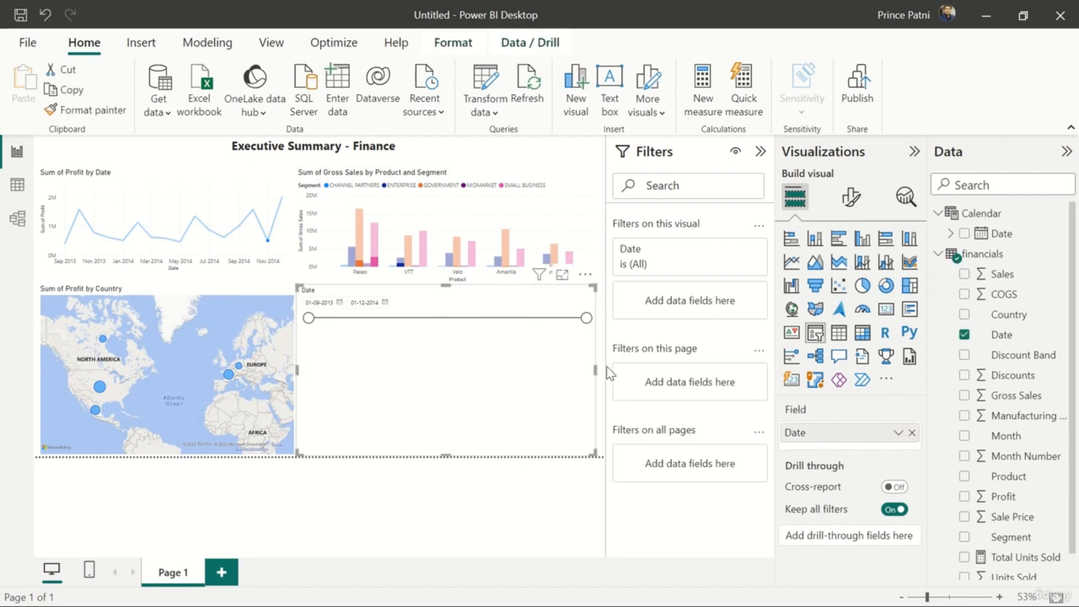
drag(594, 373, 416, 380)
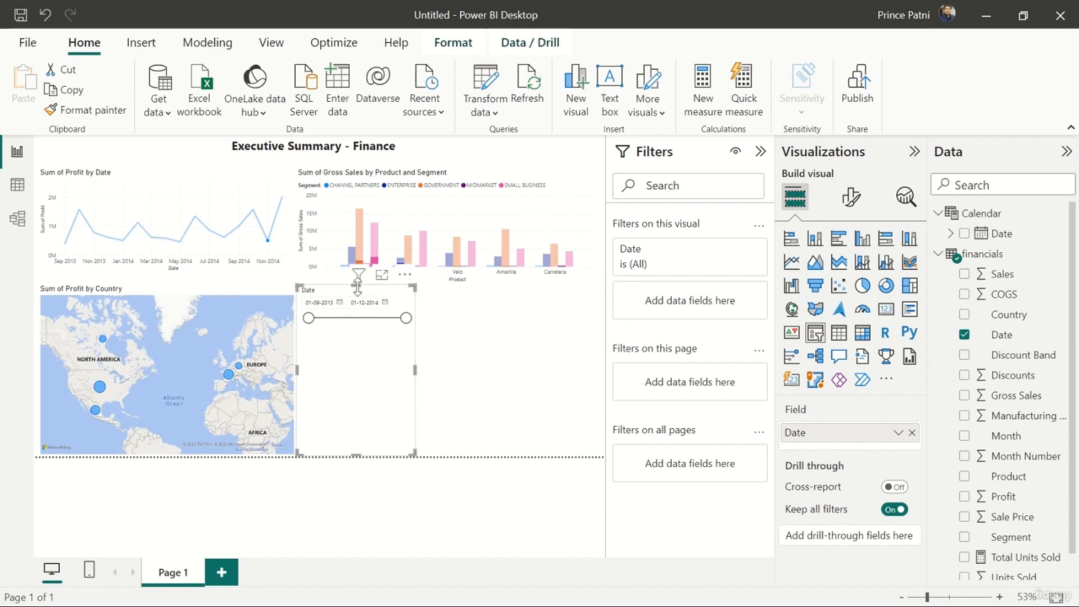
drag(356, 285, 366, 379)
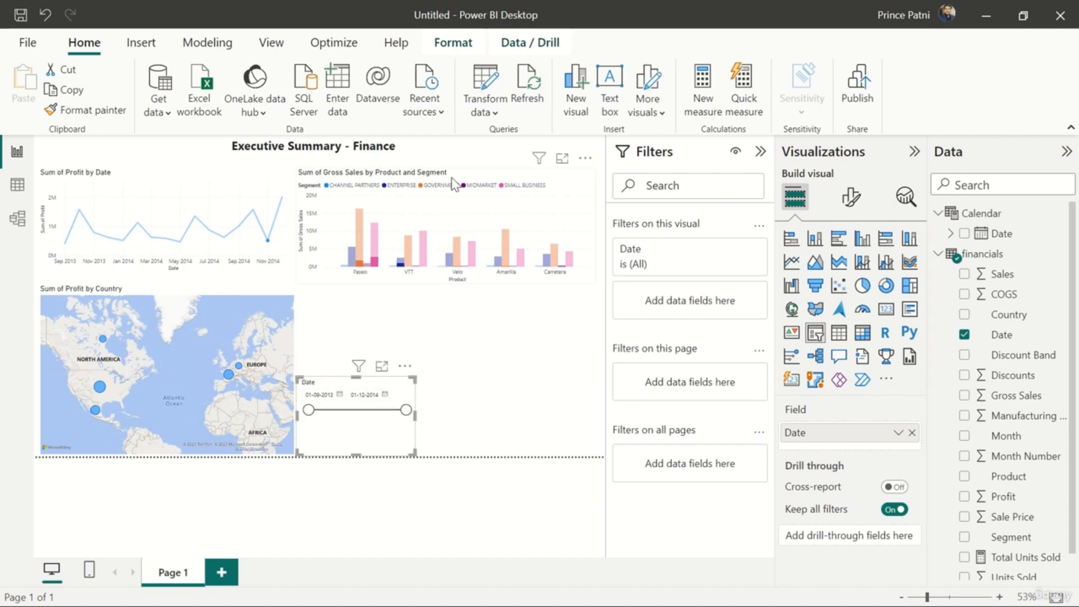
Move the gross sales column chart down and place the date slicer in the space above it
drag(453, 197, 453, 257)
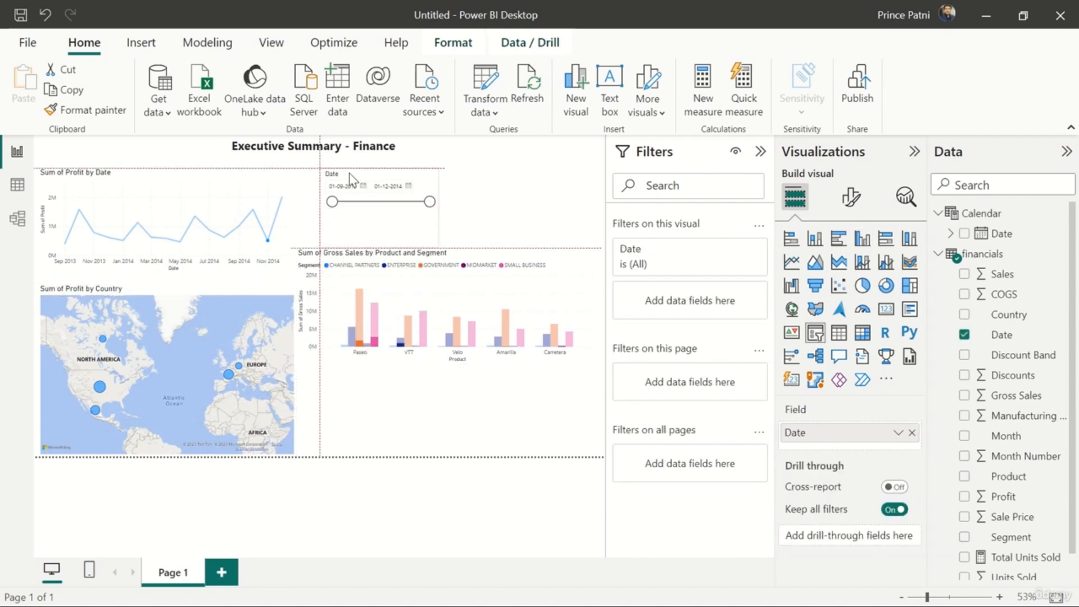
drag(352, 186, 453, 167)
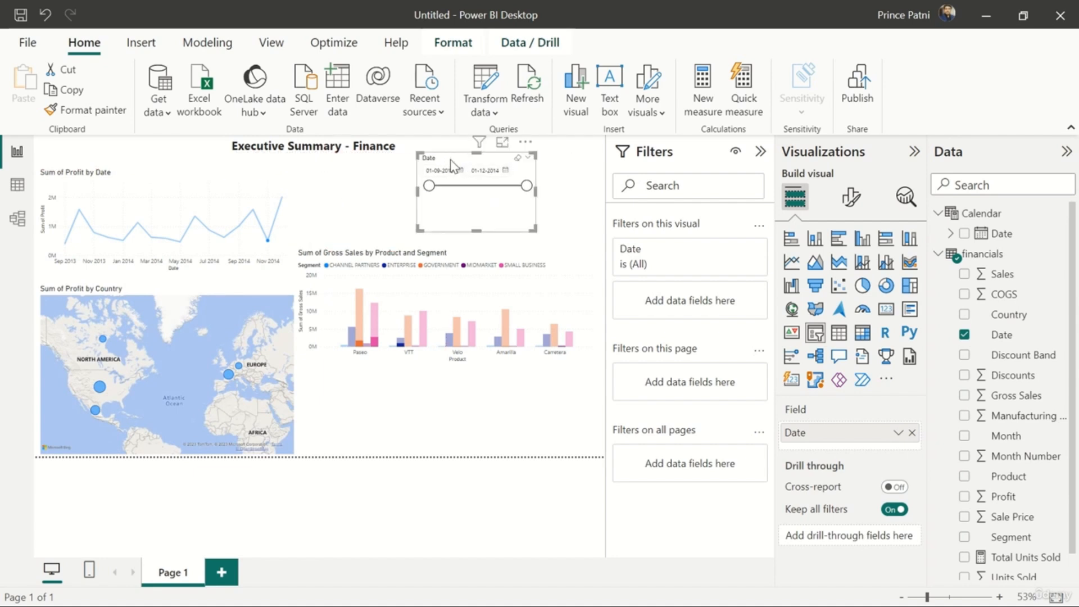
Make the column chart narrower and taller down to the page's lower edge, and align the date slicer with its left edge above it
click(487, 257)
drag(598, 311, 494, 318)
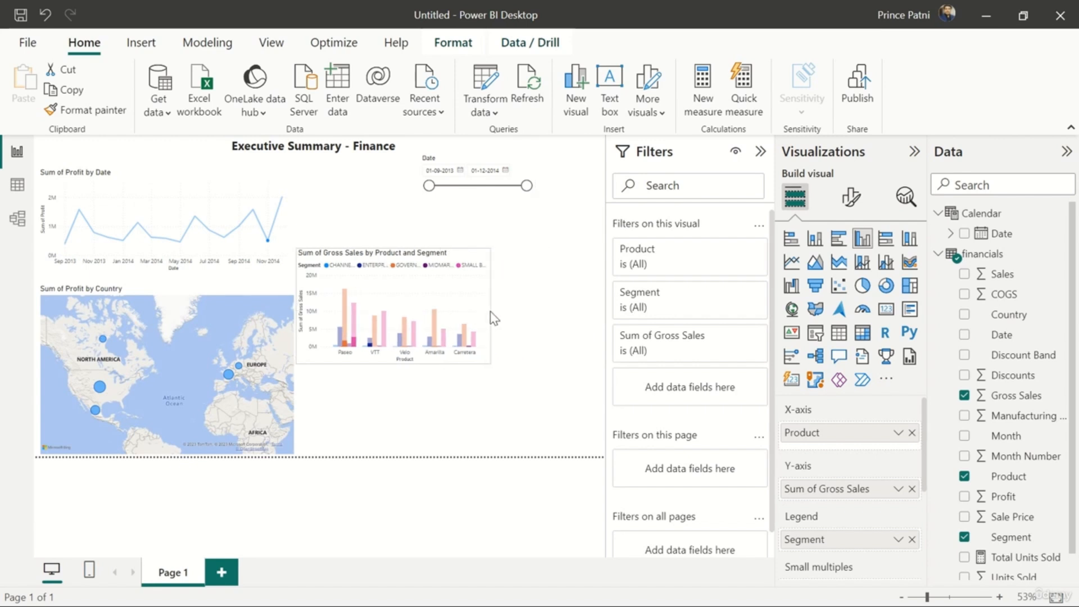
drag(391, 364, 392, 435)
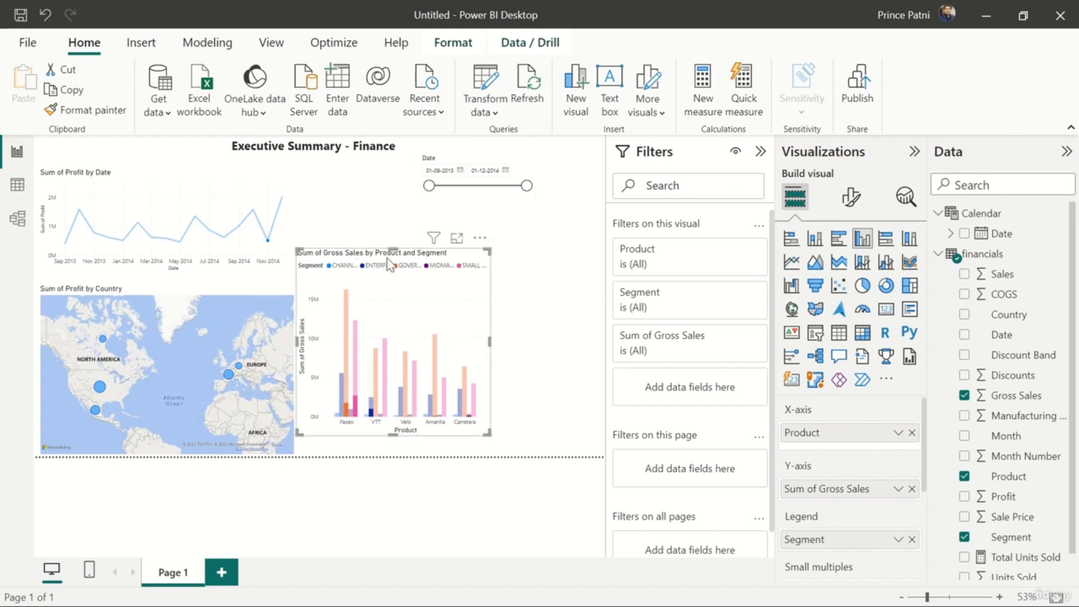
drag(410, 255, 411, 274)
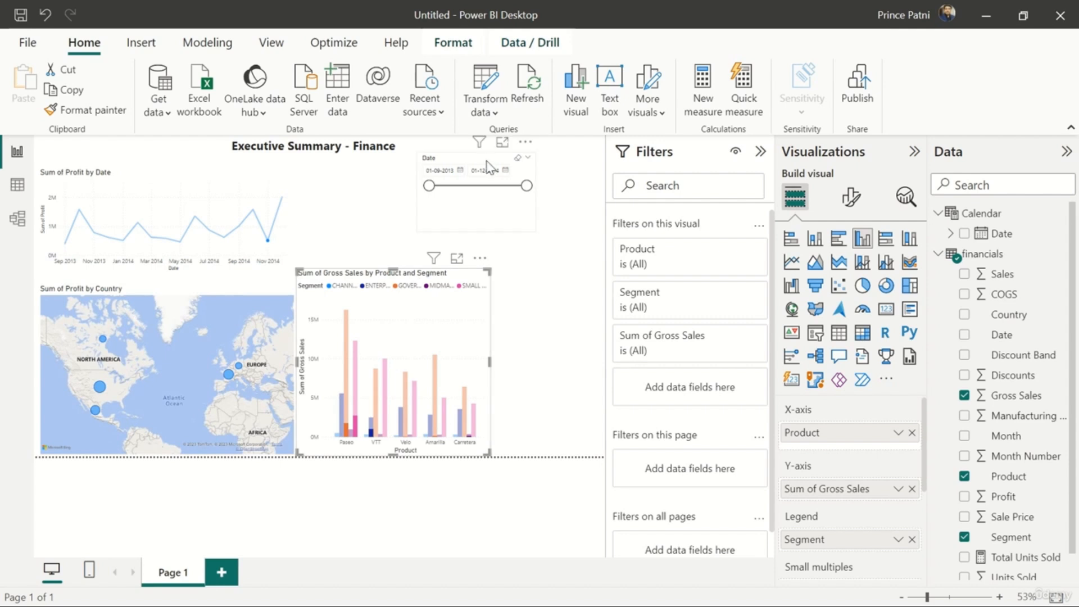
drag(478, 166, 357, 181)
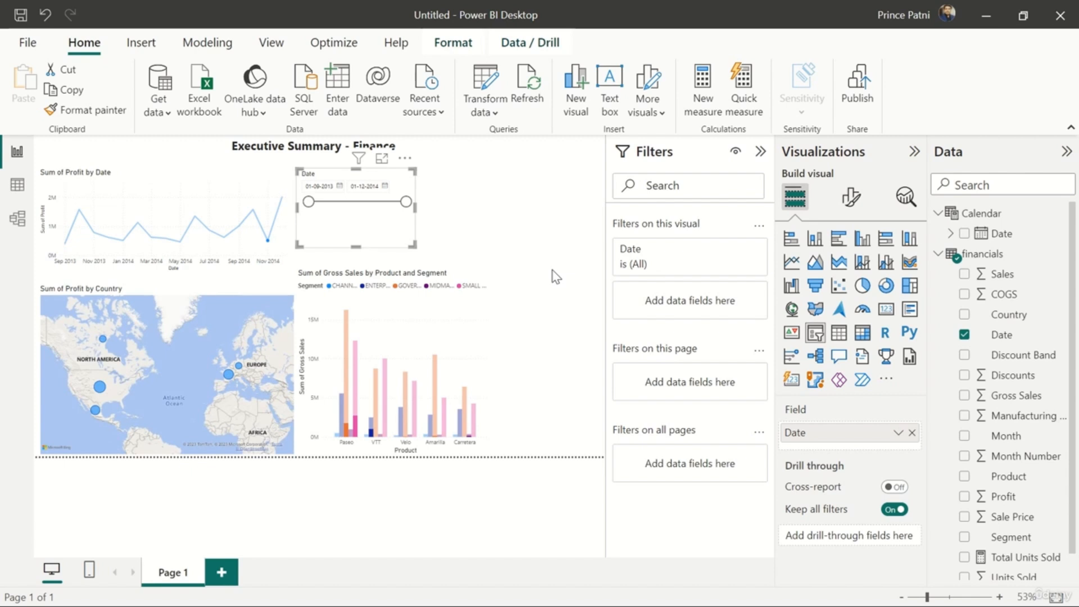
Add the Calendar table's Date hierarchy as a second slicer in the empty space beside the date slicer, stretched down almost to the page's lower edge
double_click(555, 276)
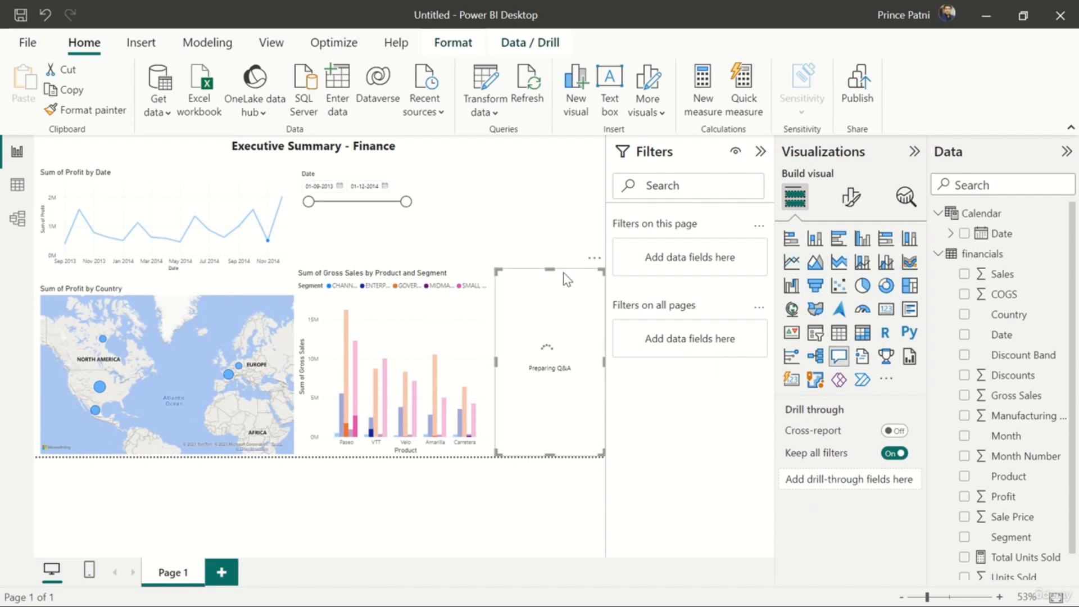
key(Delete)
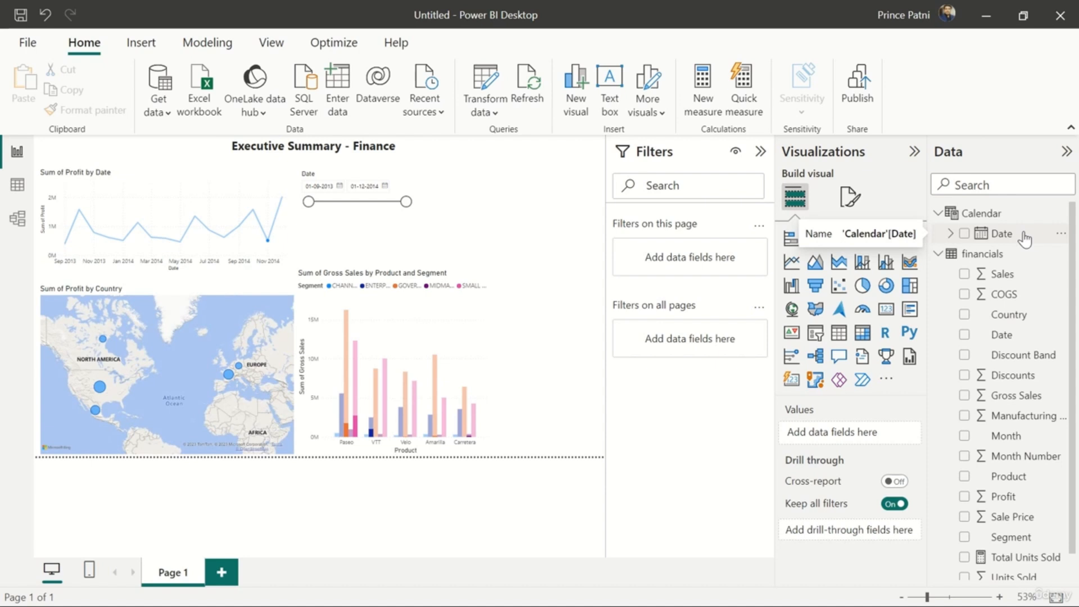
drag(1025, 239, 545, 214)
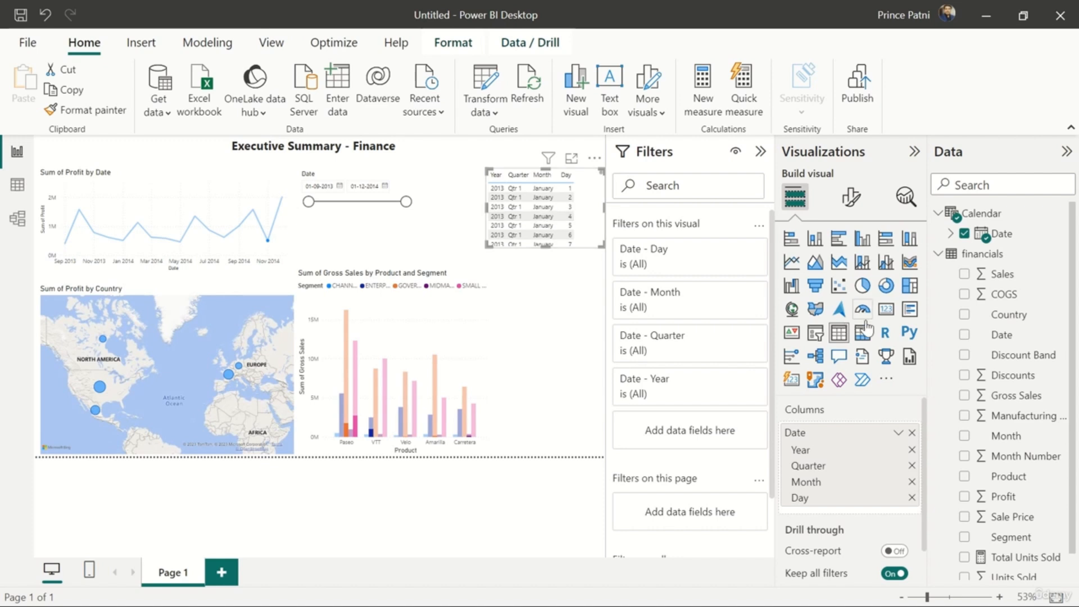
click(815, 334)
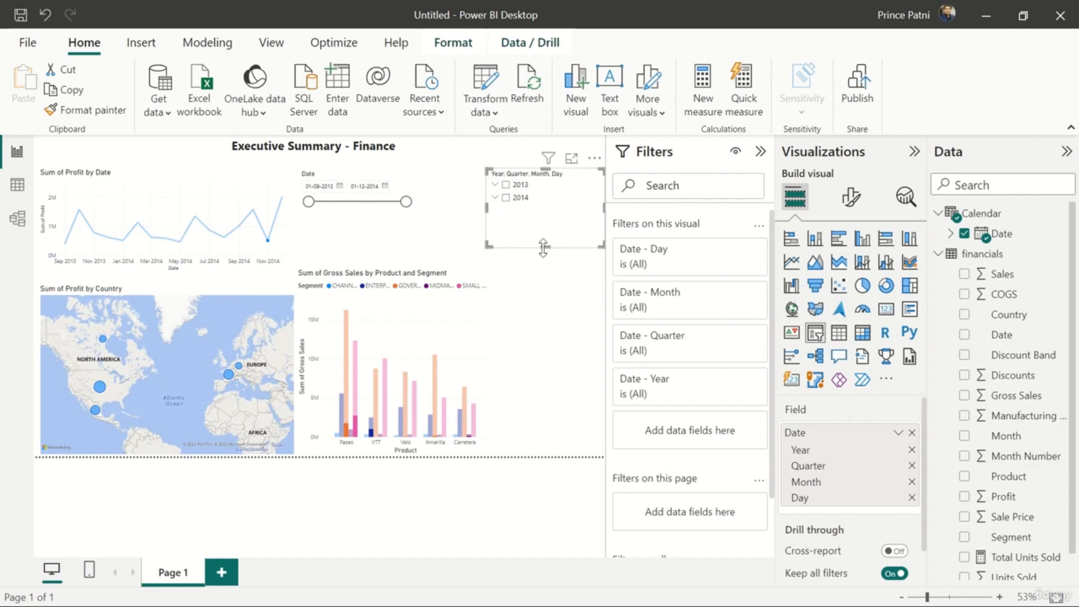
drag(543, 248, 538, 444)
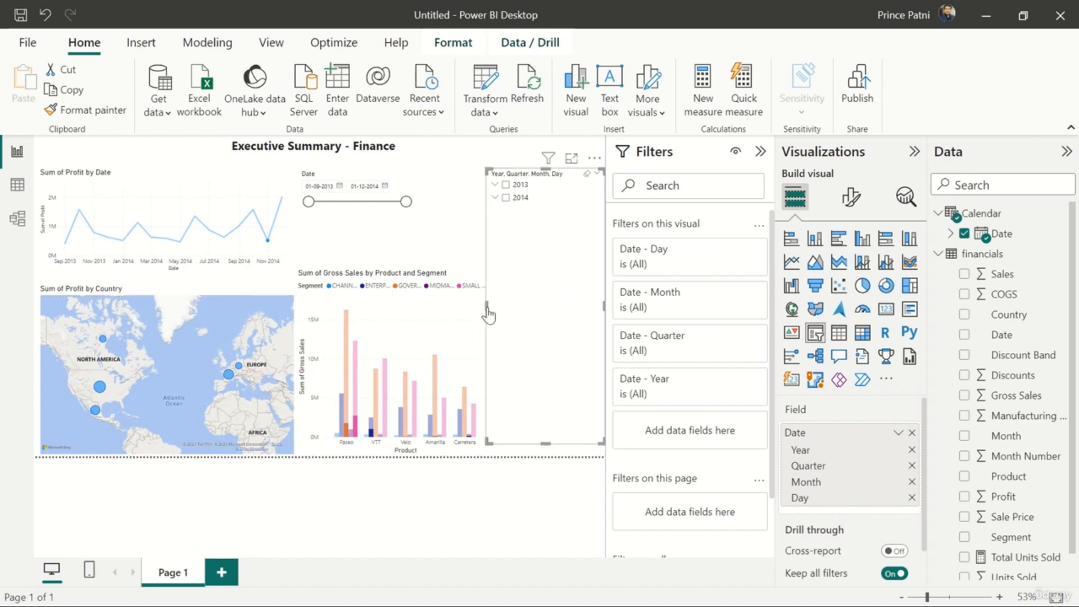
Examine the Calendar slicer's hierarchy by expanding 2013, Qtr 1 and January, and collapse January and Qtr 1 again
click(495, 188)
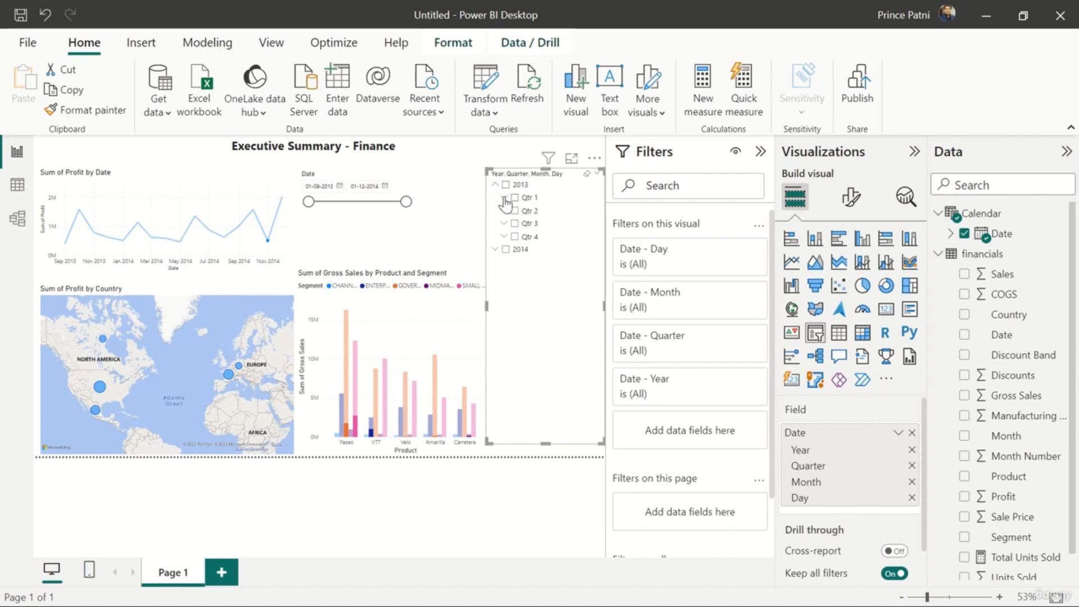
click(504, 199)
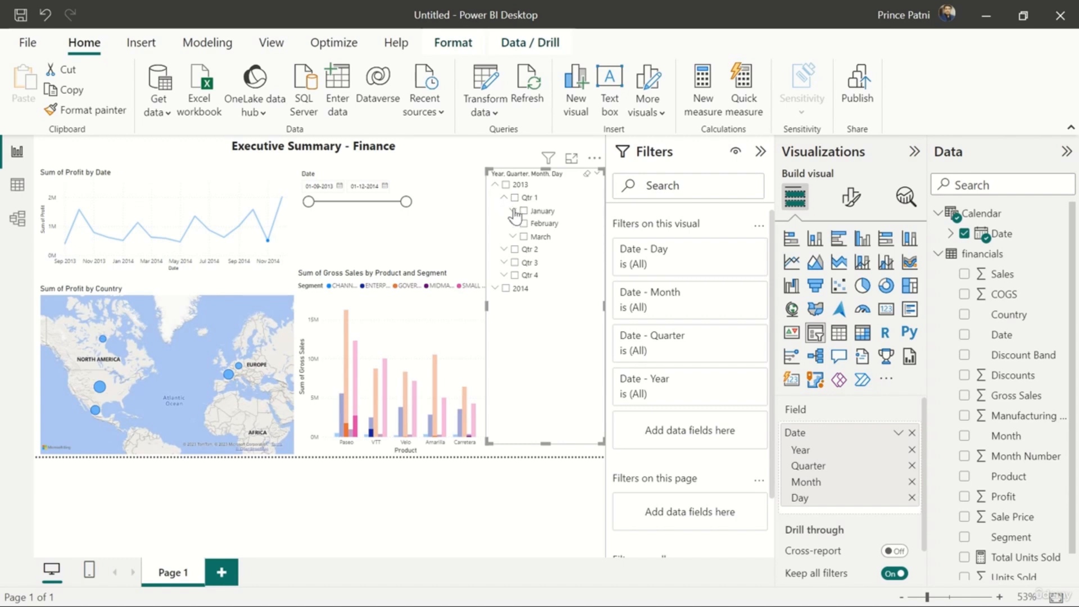
click(514, 211)
click(514, 212)
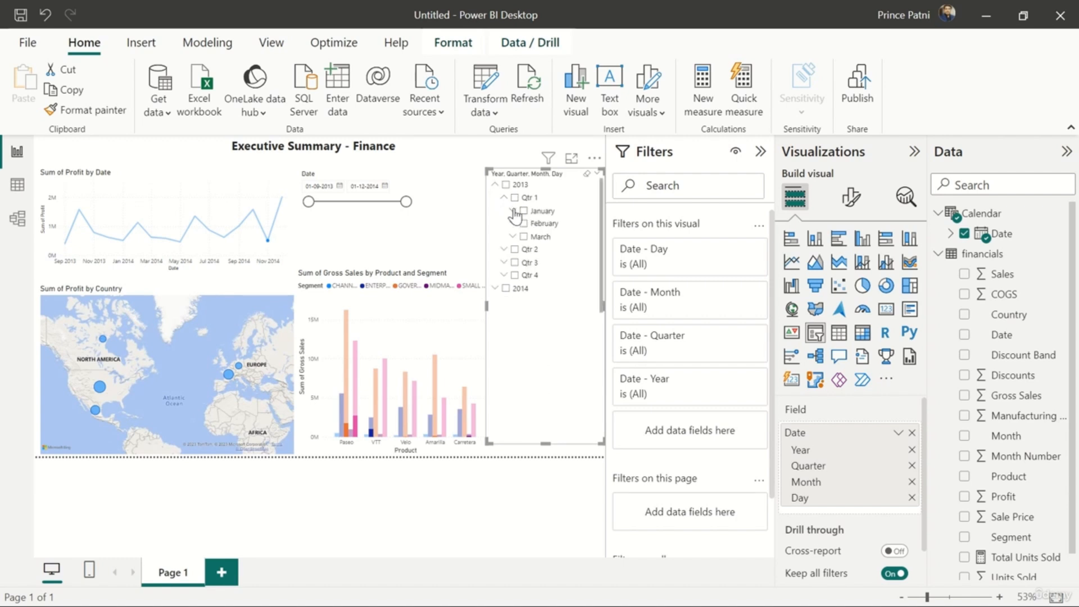
click(500, 197)
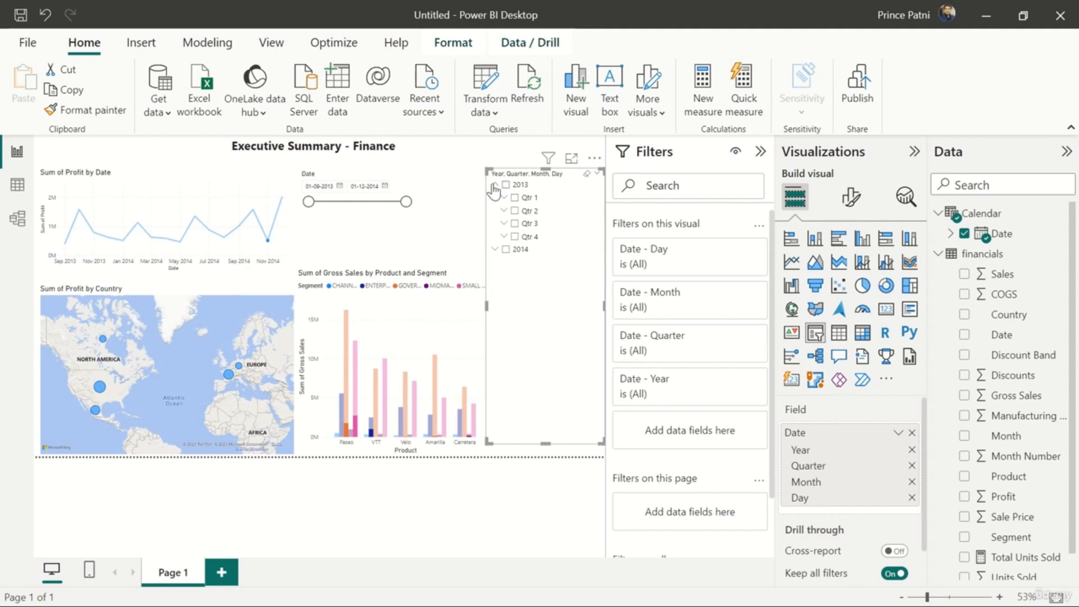
Remove the Quarter and Day levels from the Calendar slicer's date hierarchy and expand 2013 and 2014 to their months
click(495, 185)
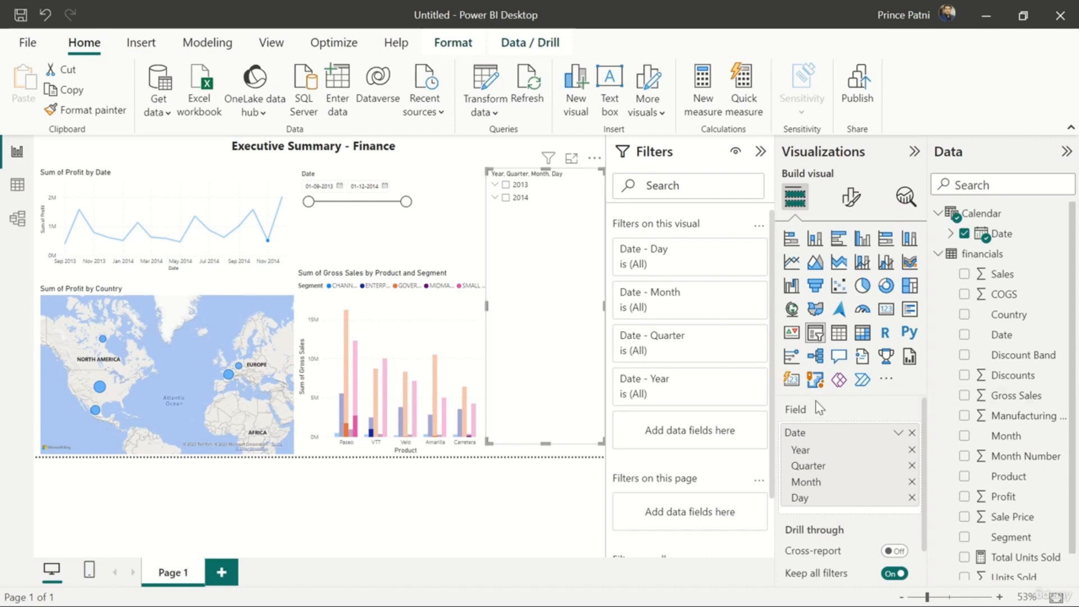
click(912, 466)
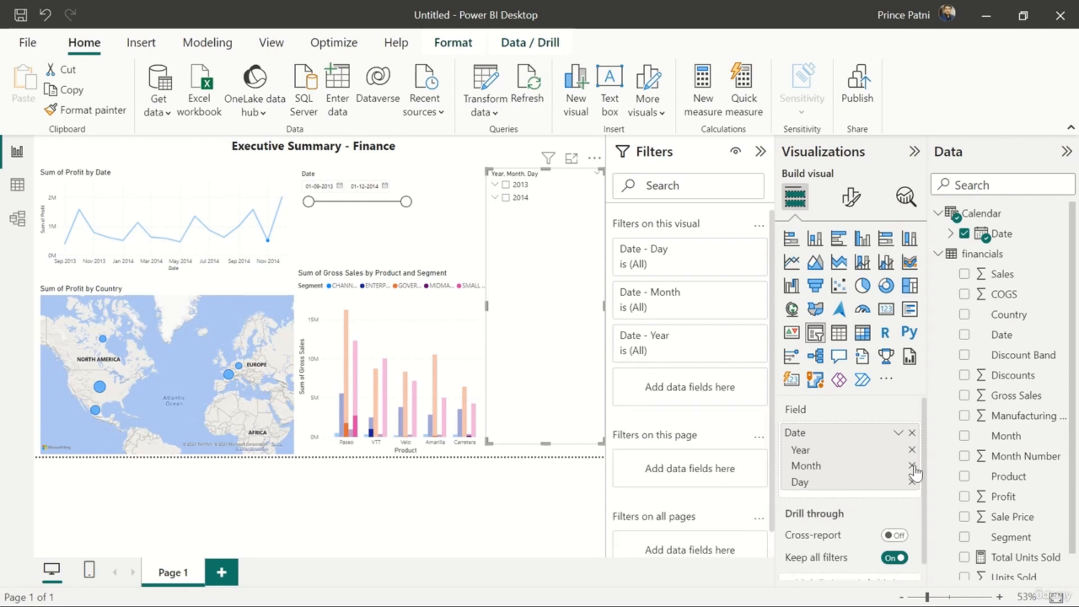
click(912, 481)
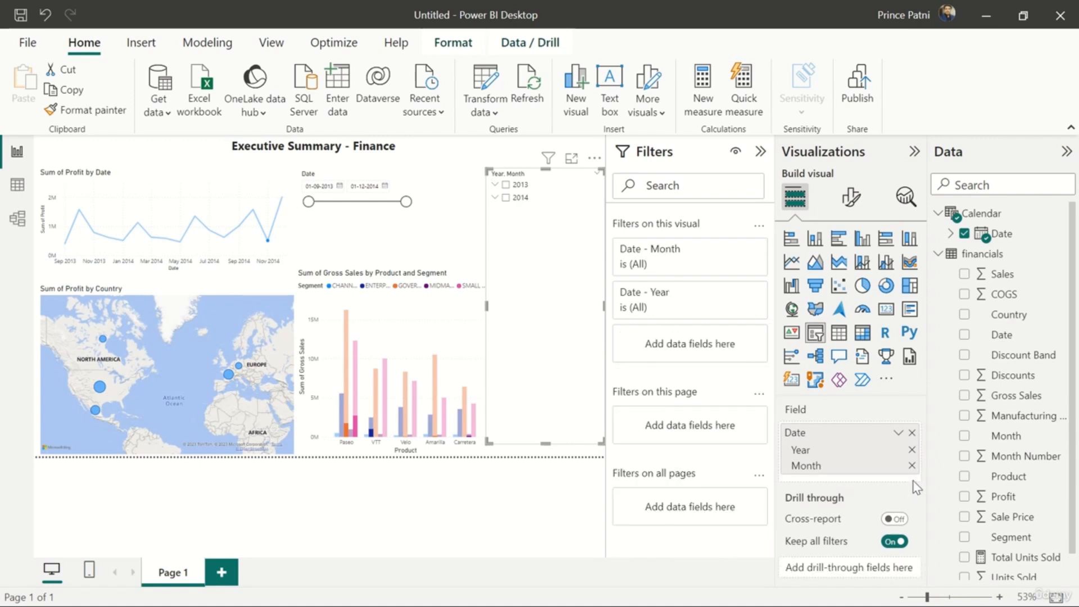
click(496, 186)
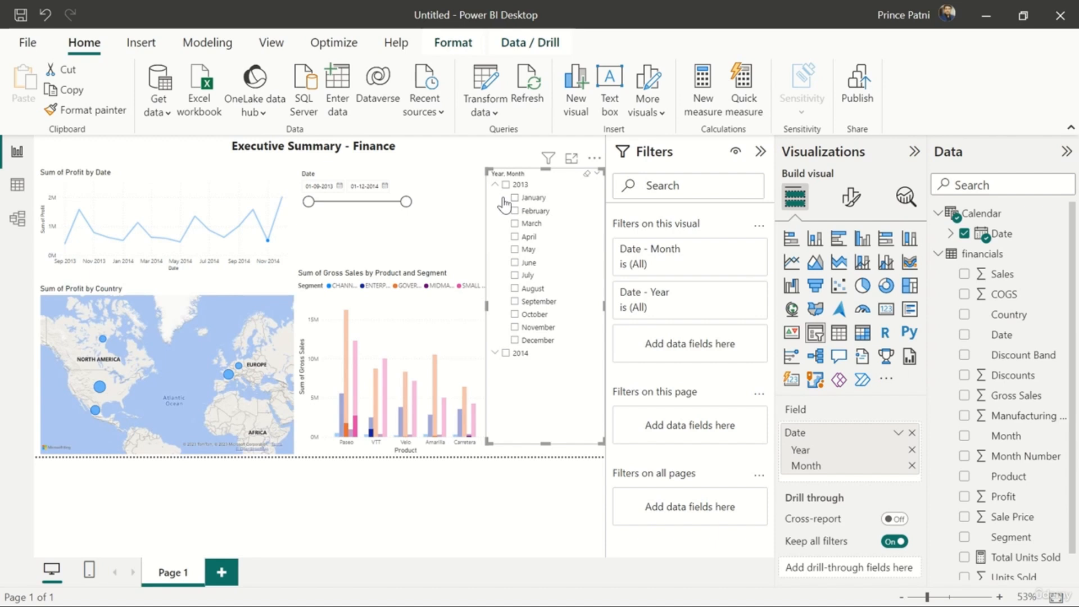
click(496, 353)
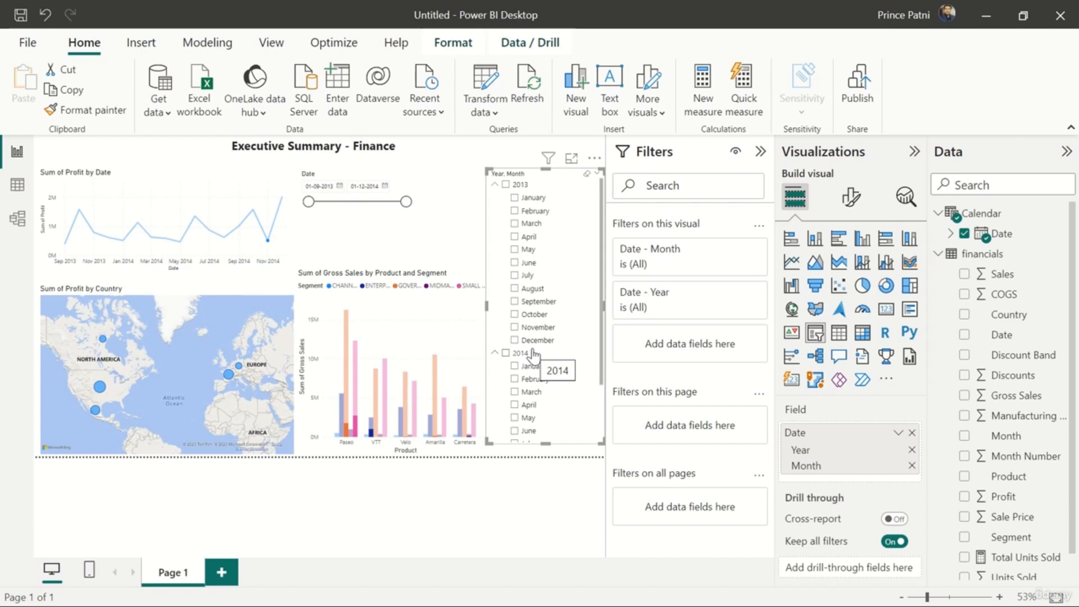
Test the Calendar slicer by filtering on September, October and November 2013 in turn and on all of 2013, clearing the selections
click(514, 303)
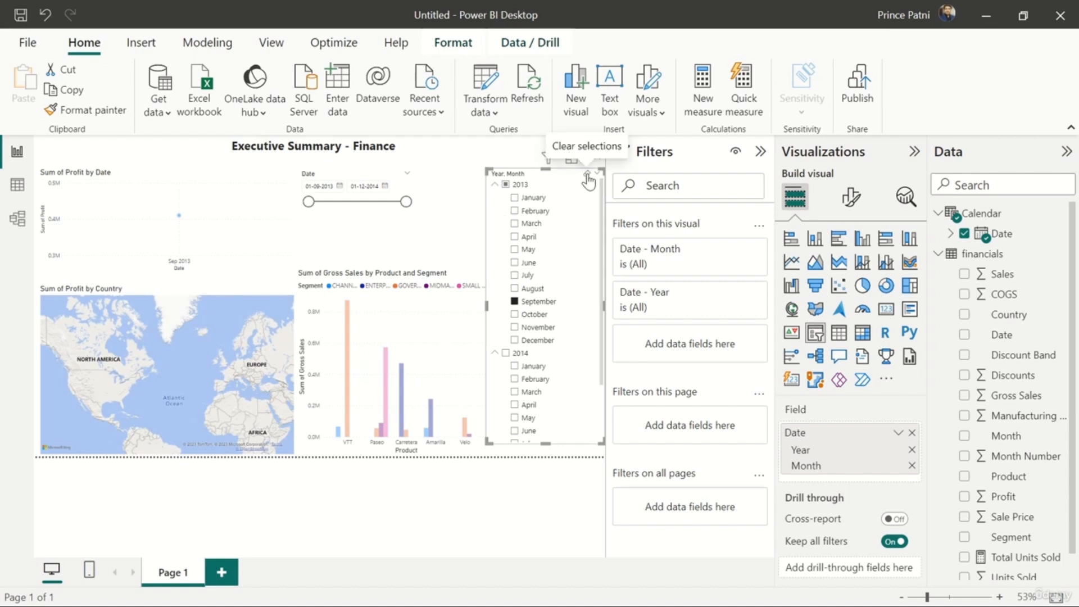
click(515, 314)
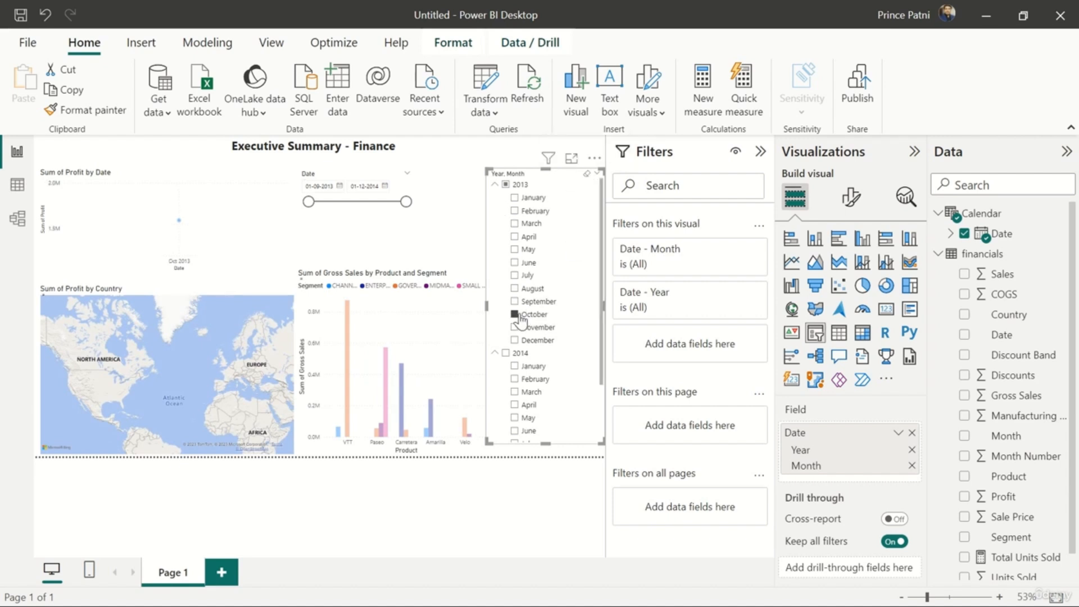
ctrl+click(514, 327)
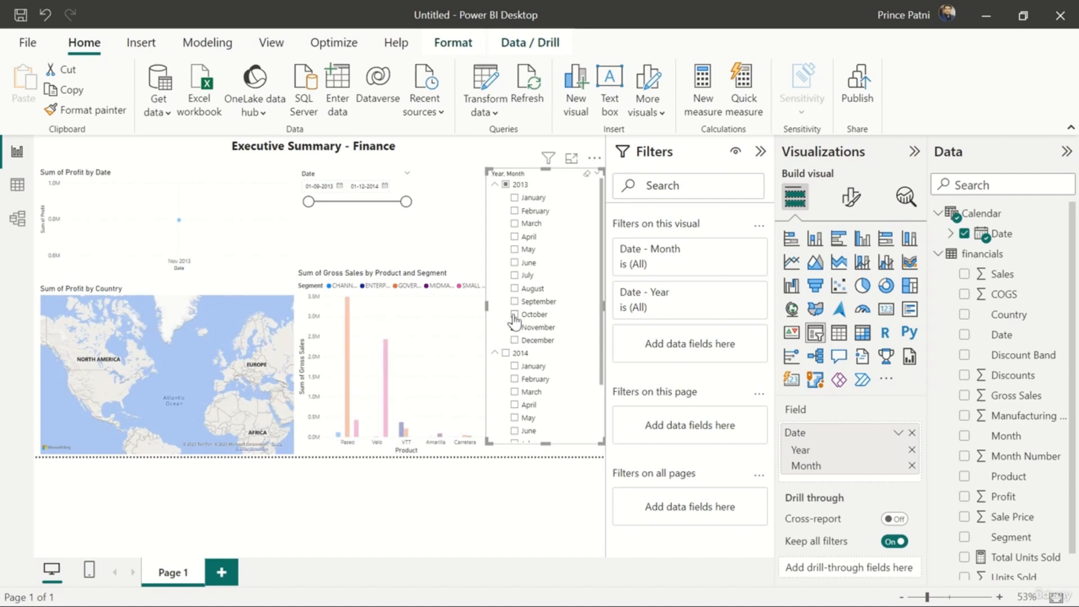
click(587, 175)
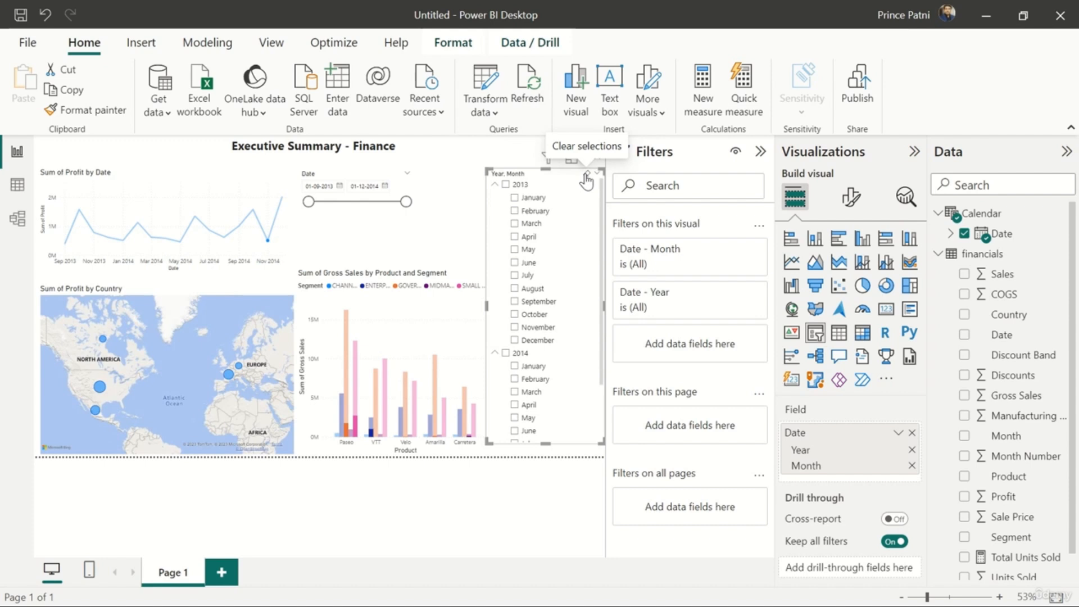
click(507, 186)
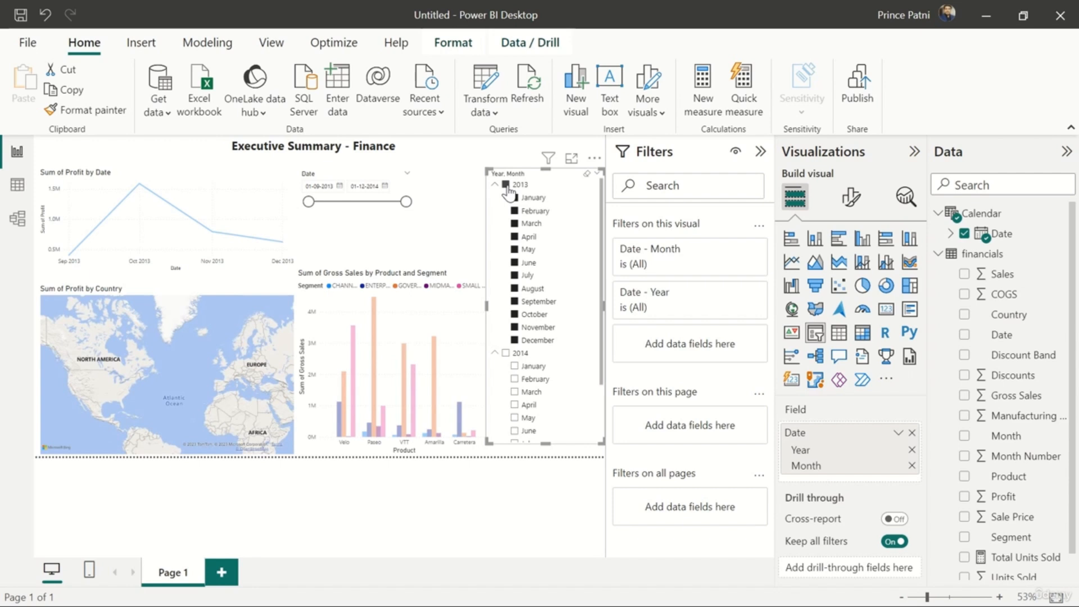
click(507, 185)
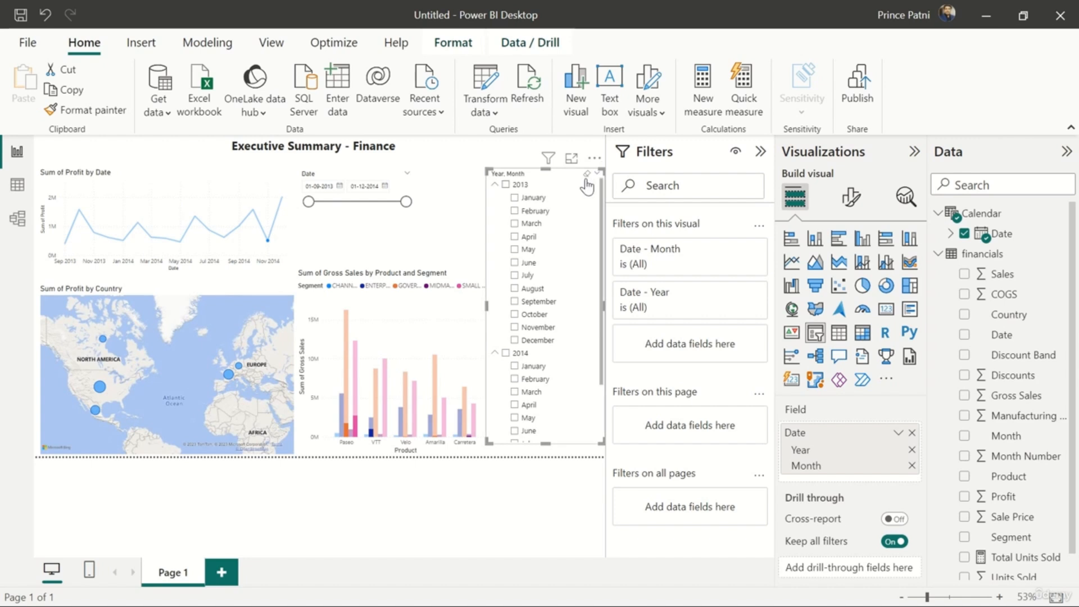
click(482, 154)
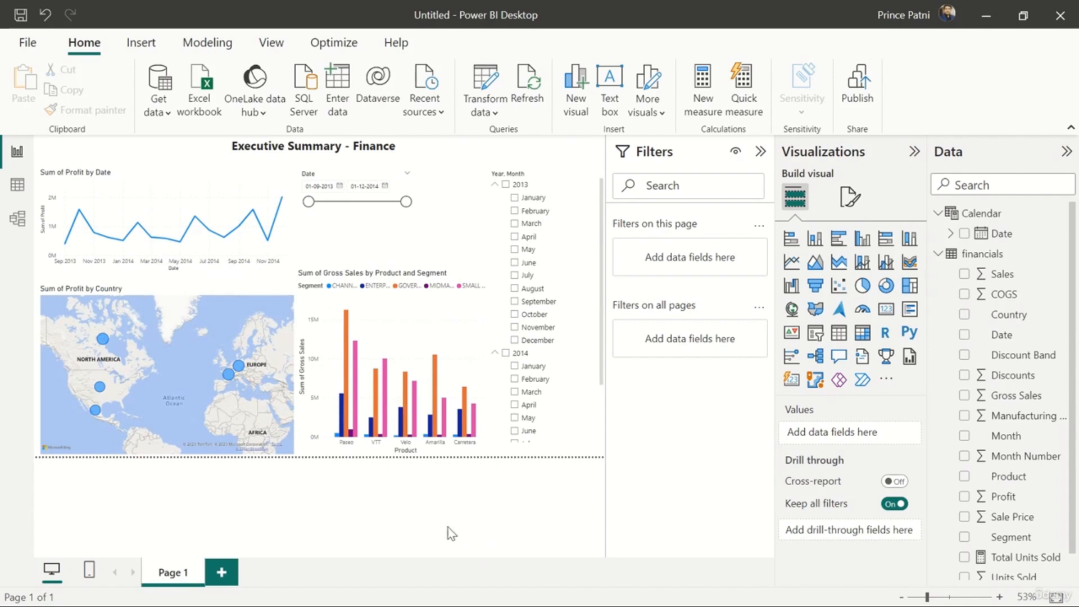
Apply the Executive theme to the report
click(277, 45)
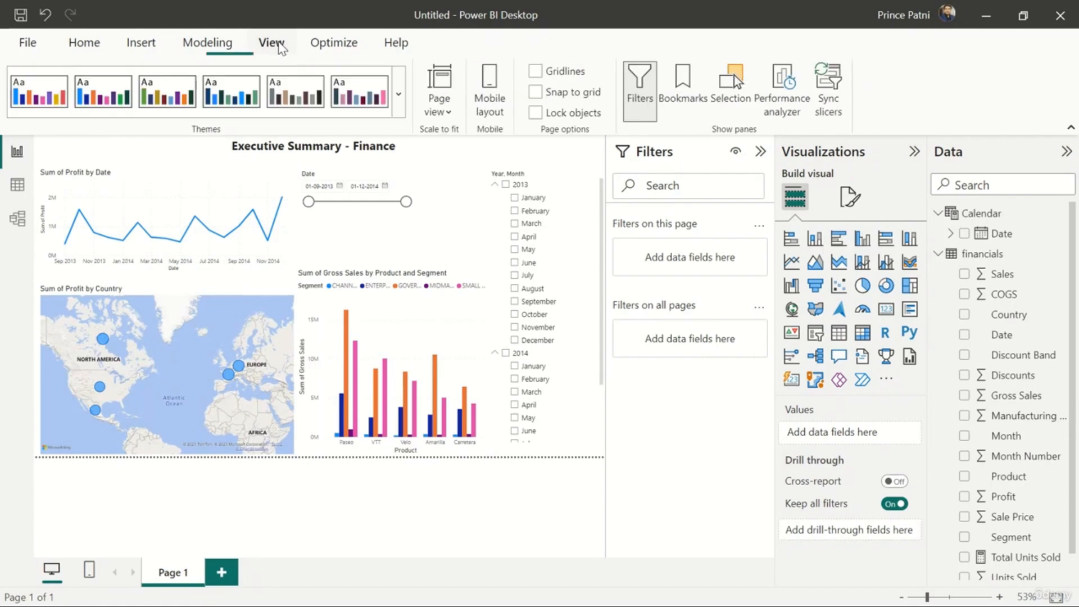
click(400, 104)
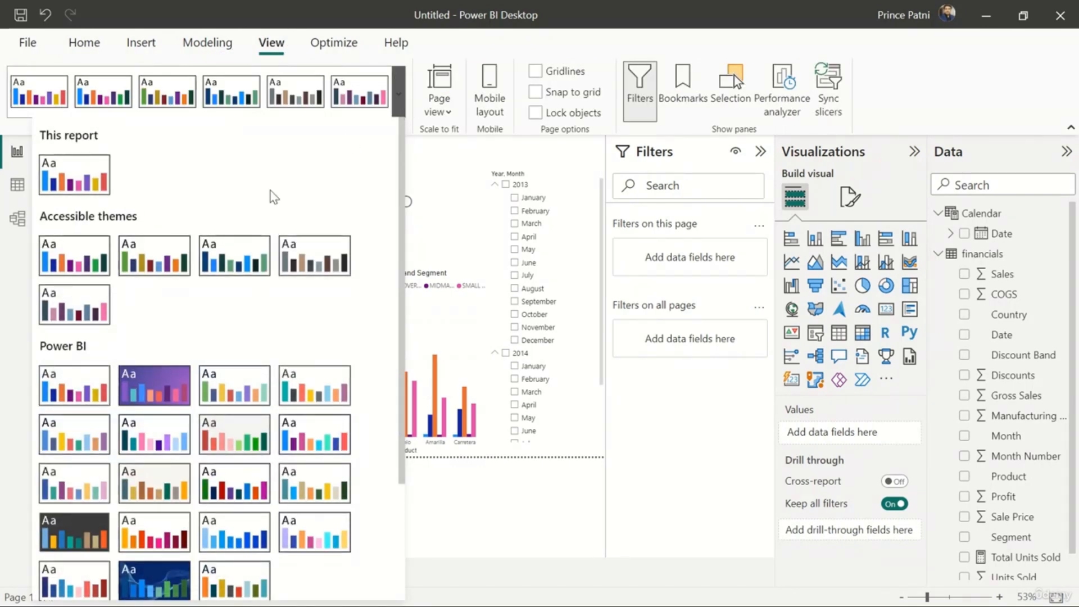
scroll(226, 328, down, 3)
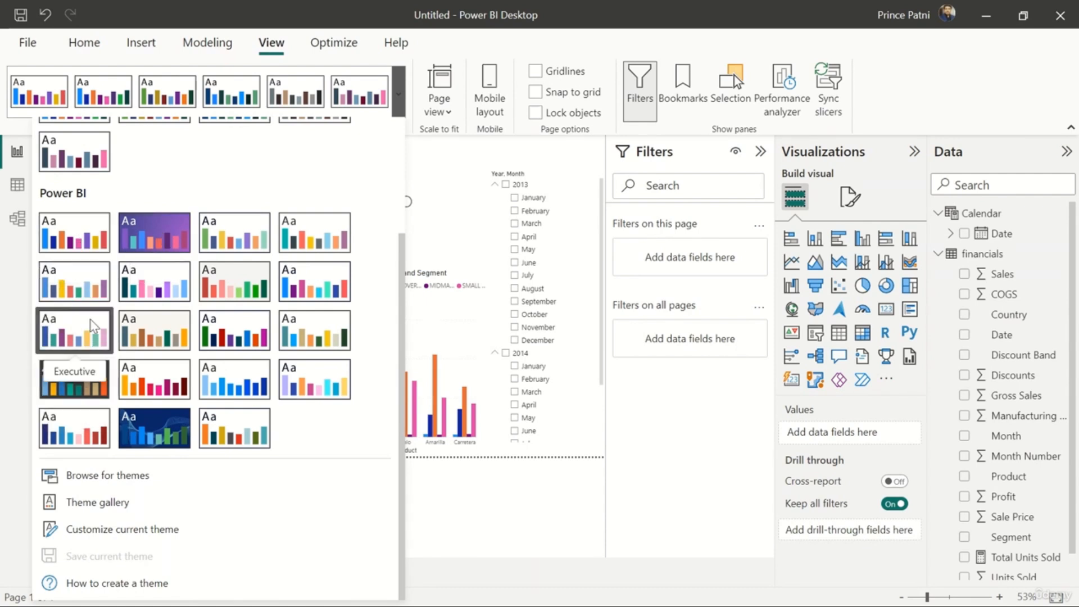
click(93, 326)
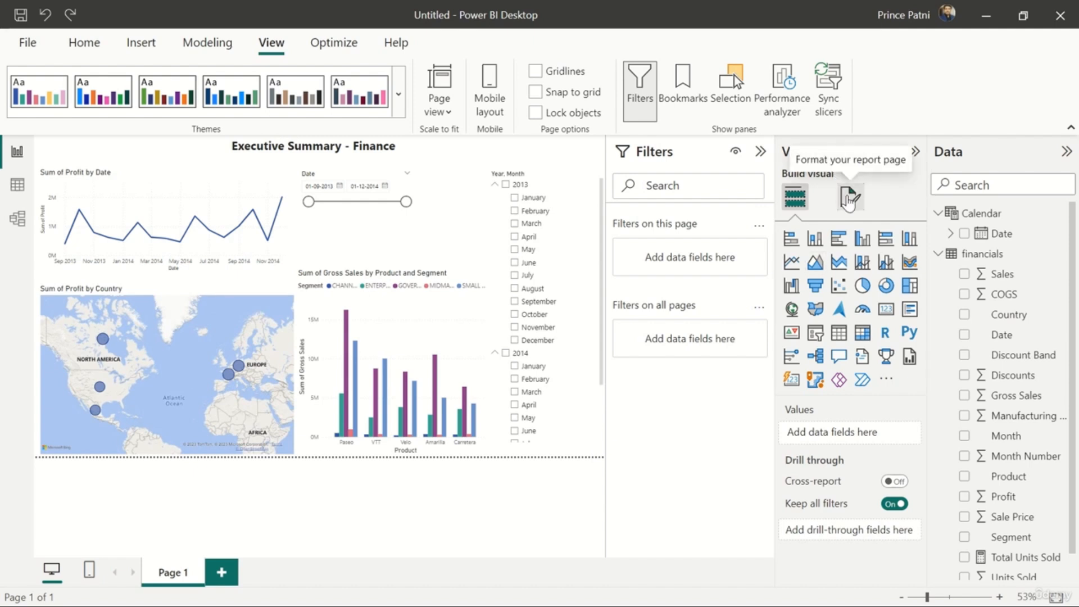
Rename the report page as Summary in its page information settings
click(850, 198)
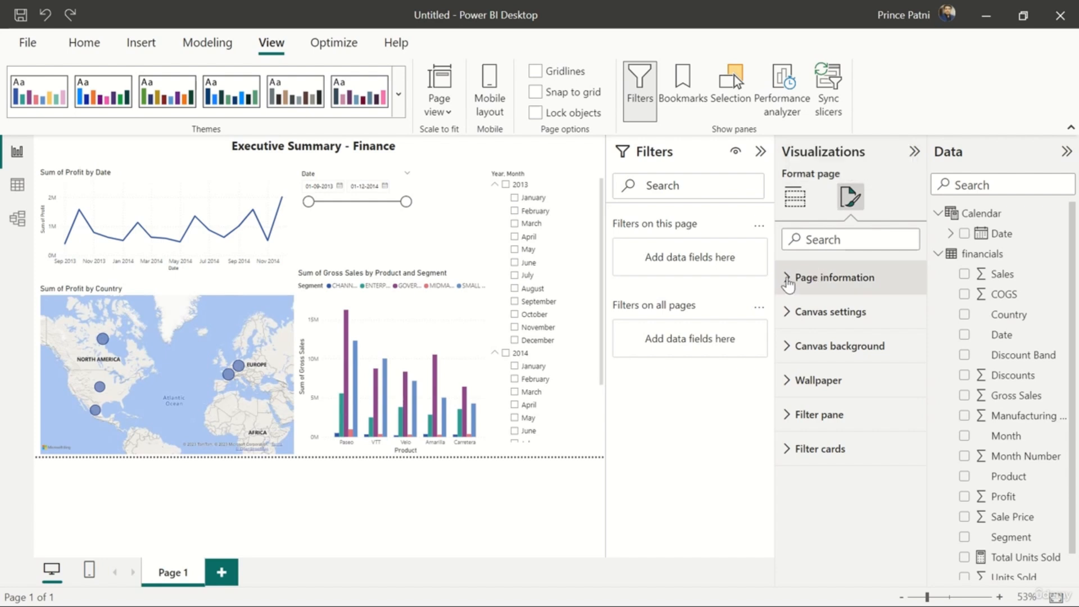
click(789, 281)
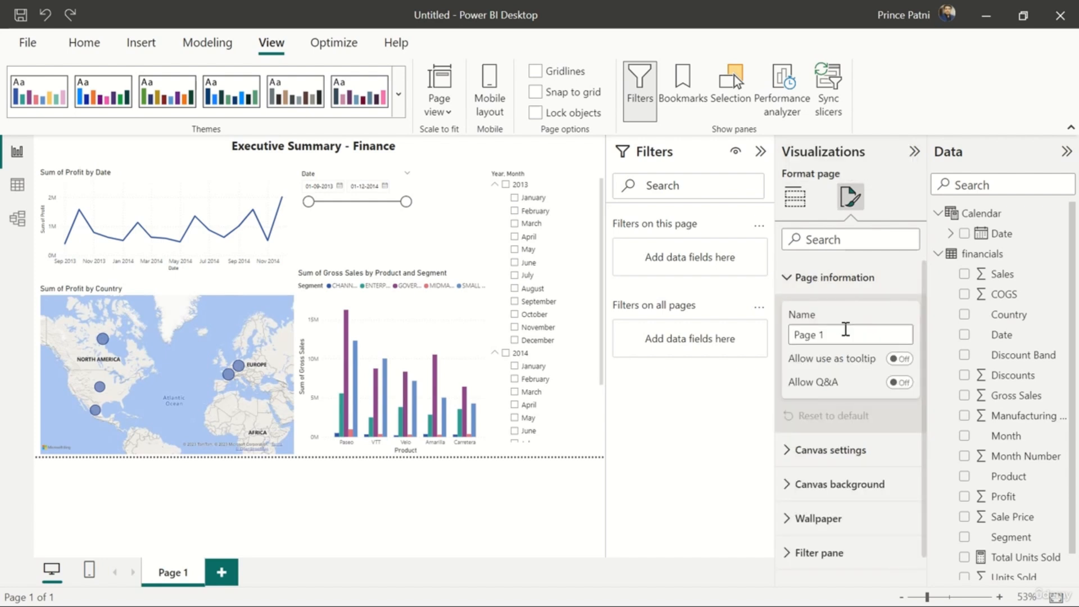
click(846, 334)
key(BackSpace)
key(BackSpace)
key(BackSpace)
key(BackSpace)
key(BackSpace)
key(BackSpace)
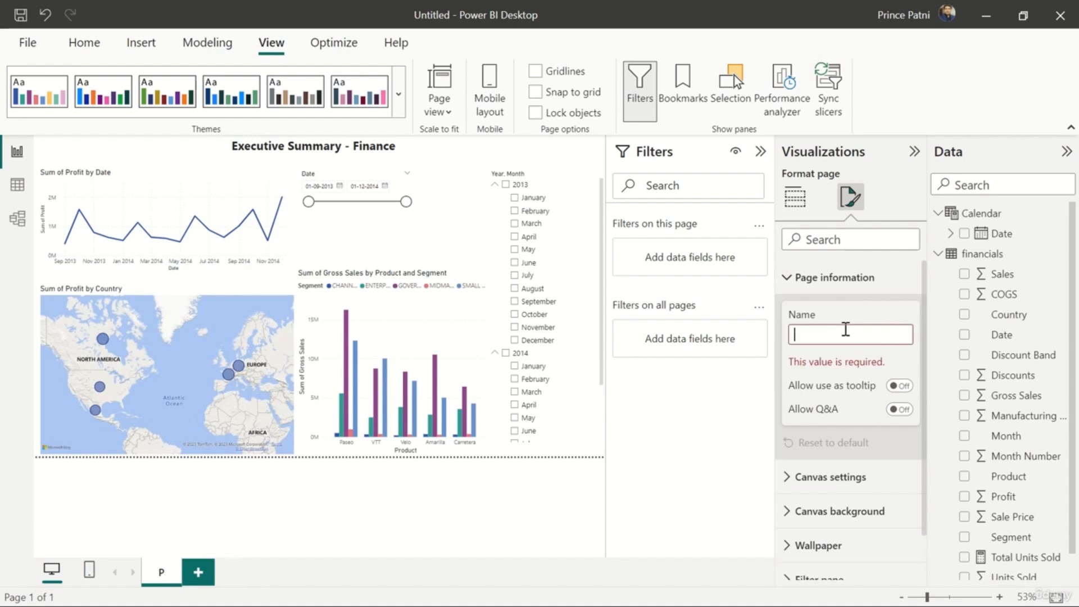
text(Summary)
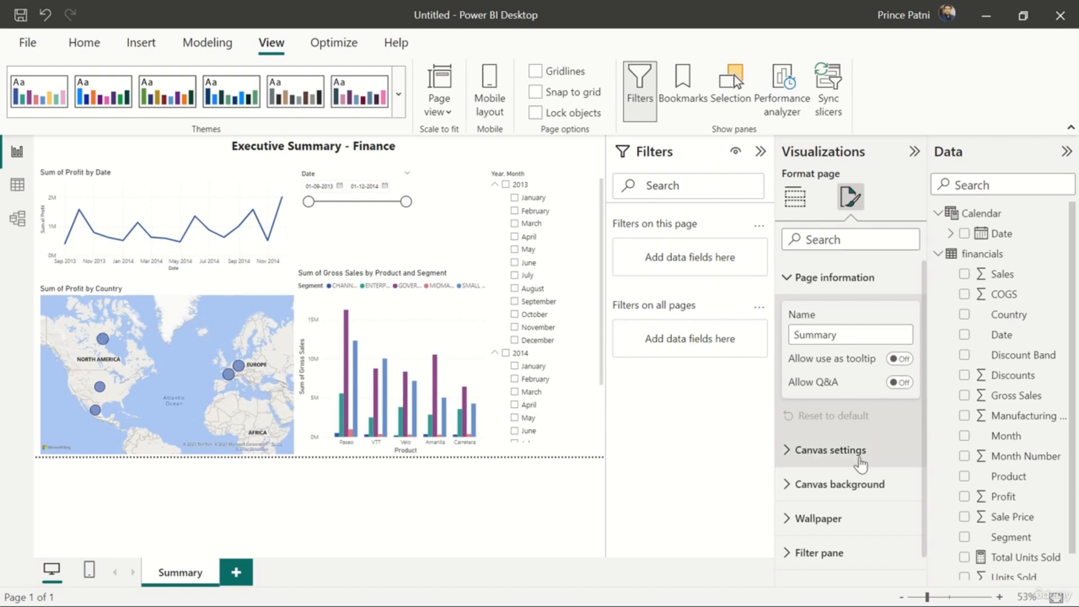
scroll(857, 466, down, 1)
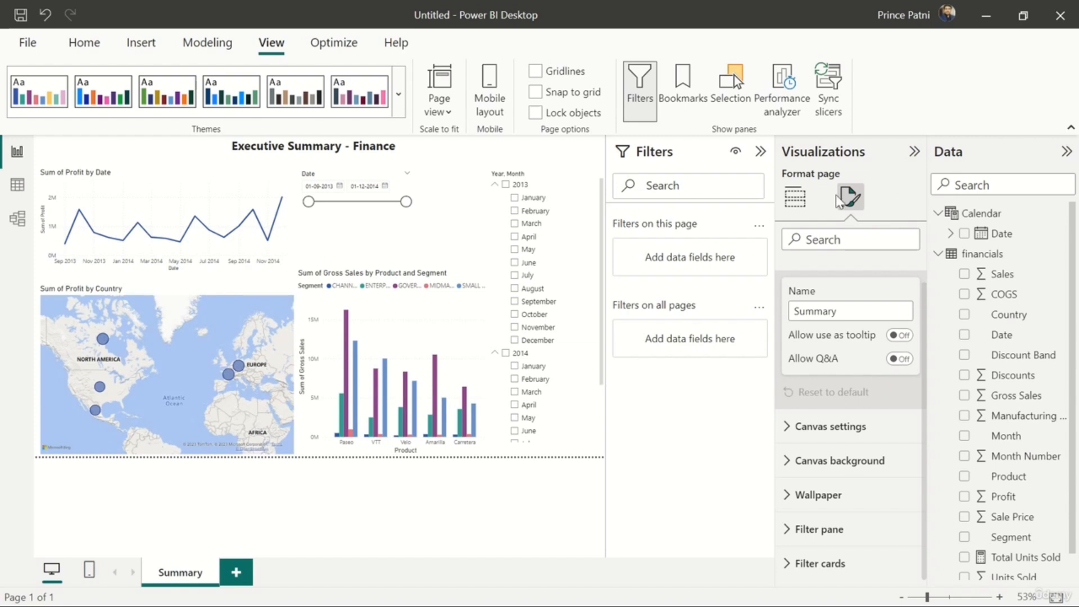
Change the profit line chart's title to "Profit by Month and Year" and set its font size to 16
click(156, 176)
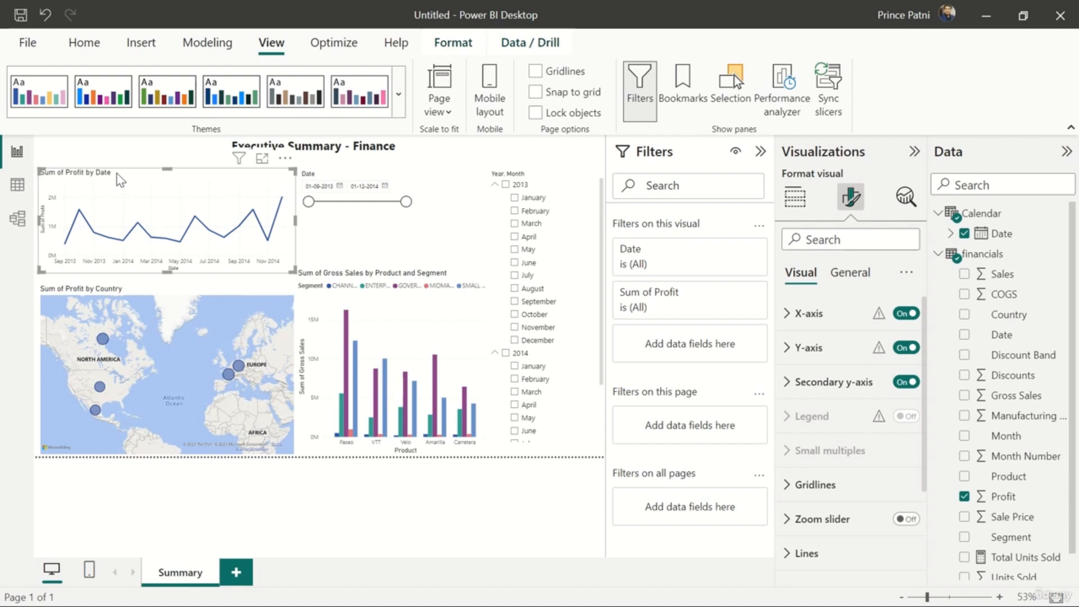
click(794, 200)
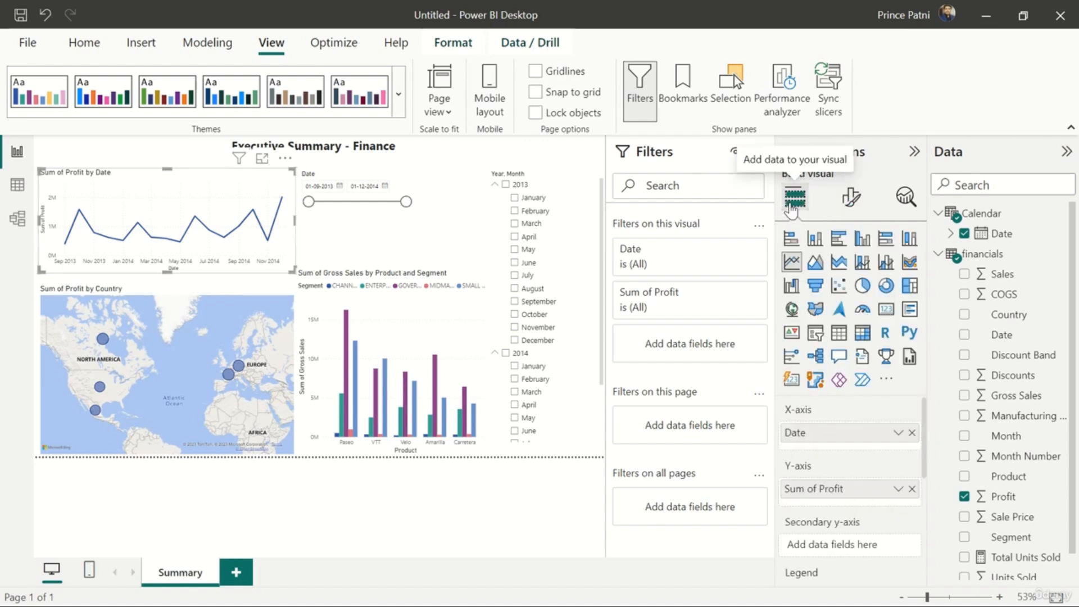
click(852, 200)
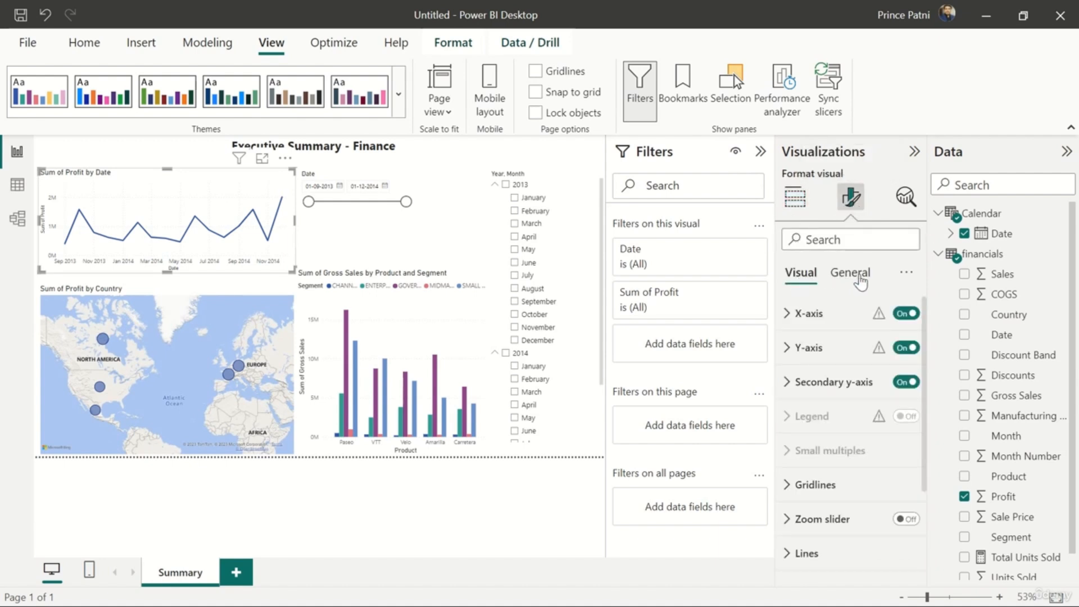
click(860, 280)
click(825, 318)
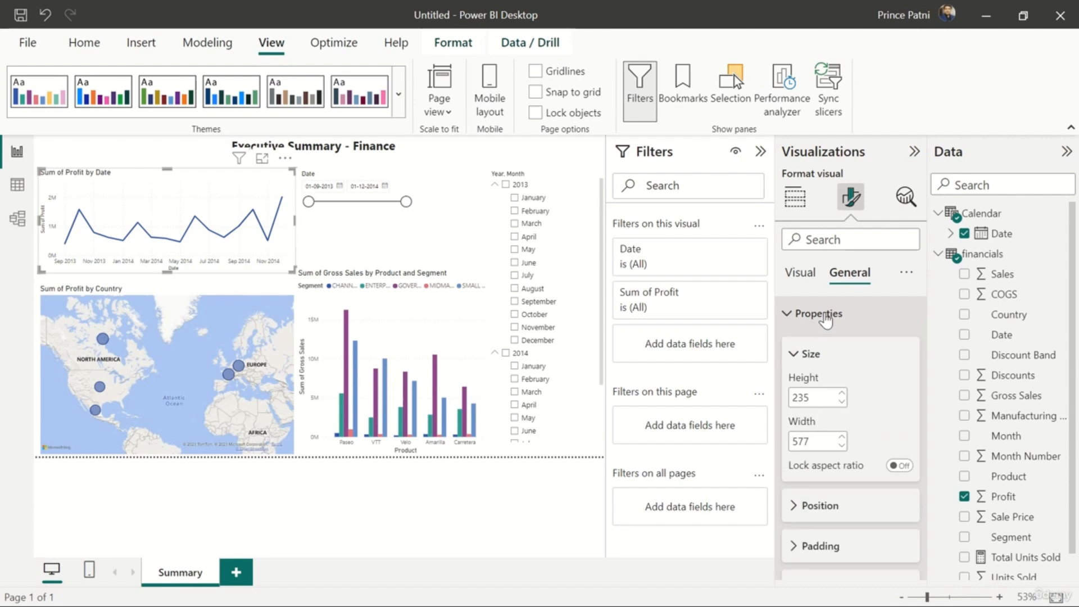
scroll(854, 437, down, 5)
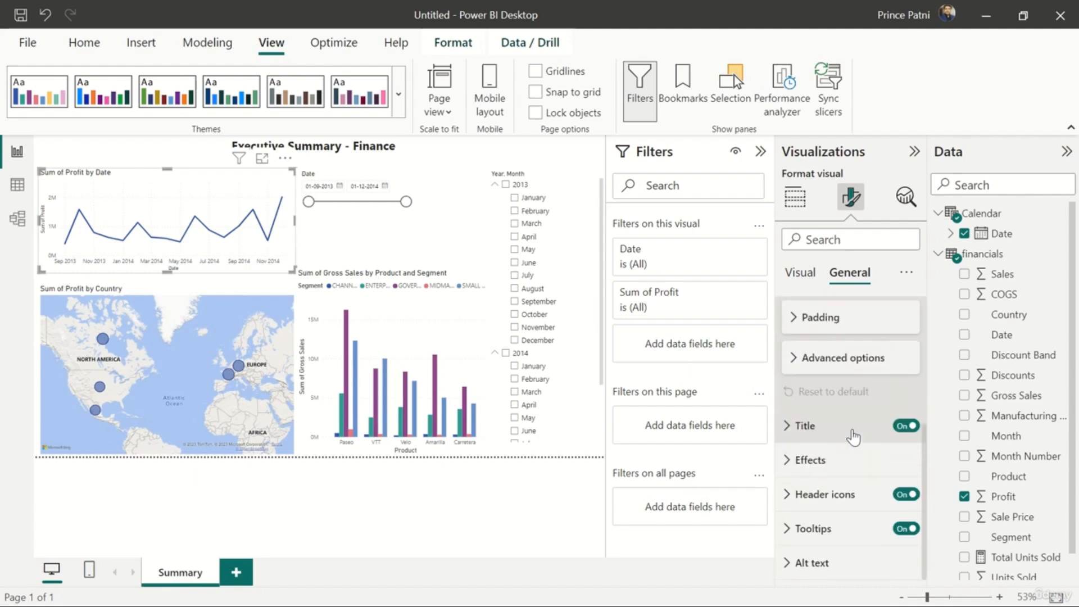
click(835, 439)
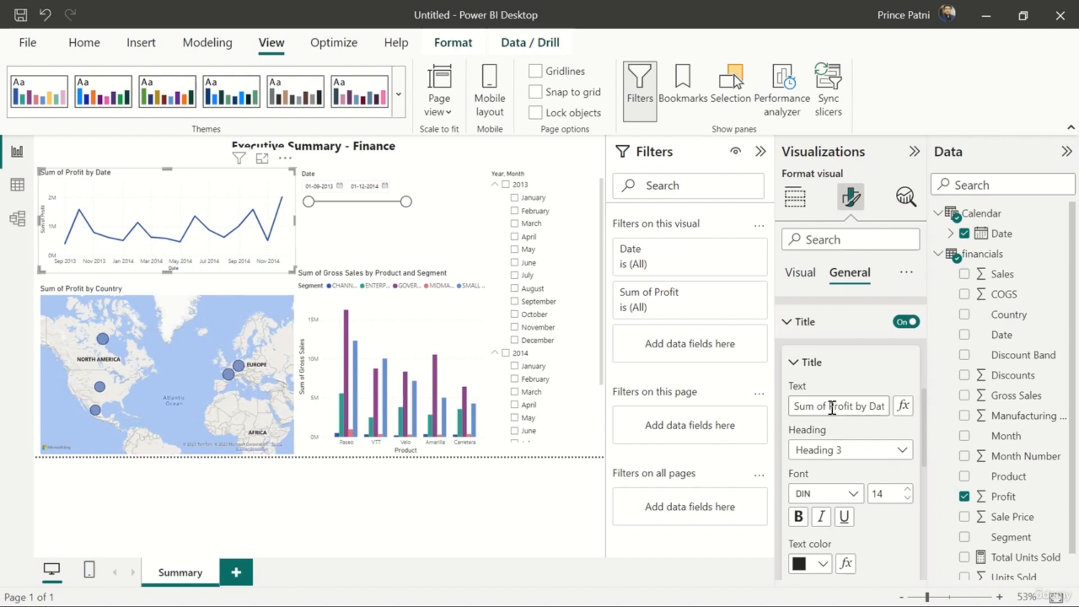
triple_click(832, 407)
text(Profi)
text(t by Mo)
text(nth and Y)
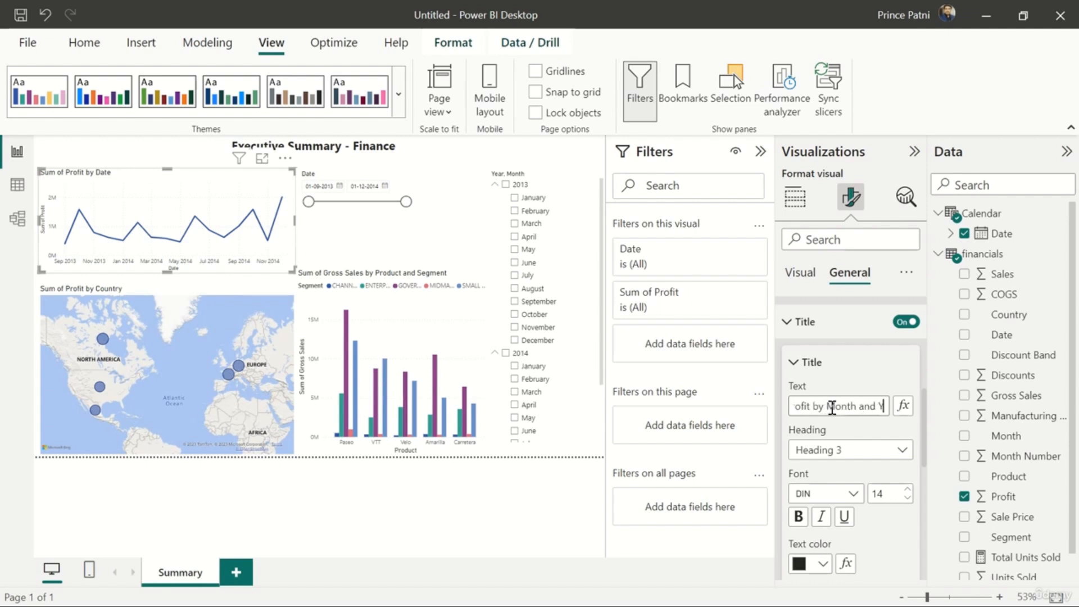
text(ear)
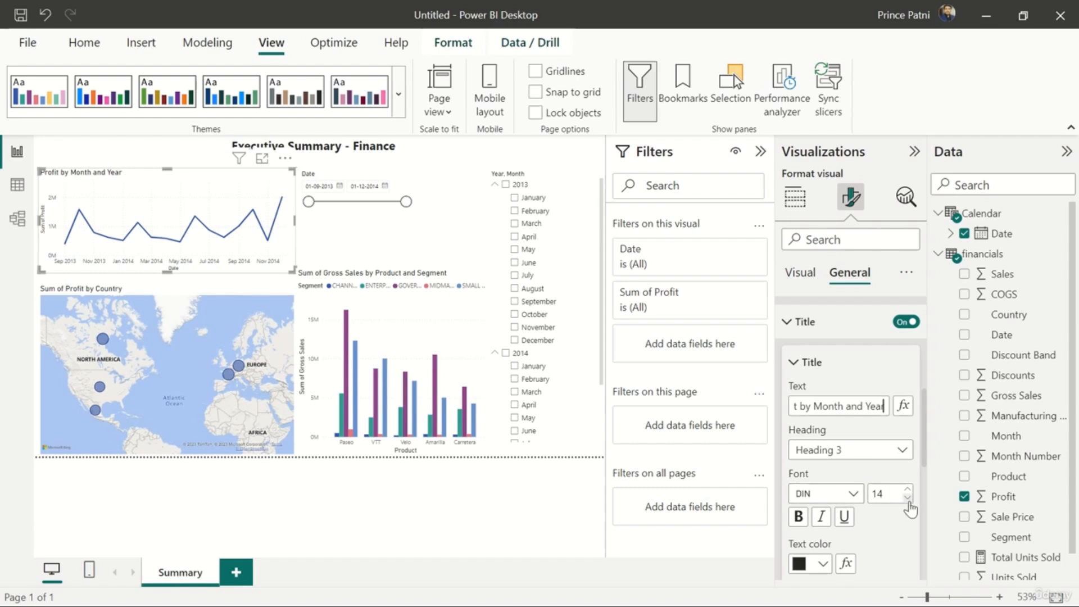
click(908, 489)
click(908, 489)
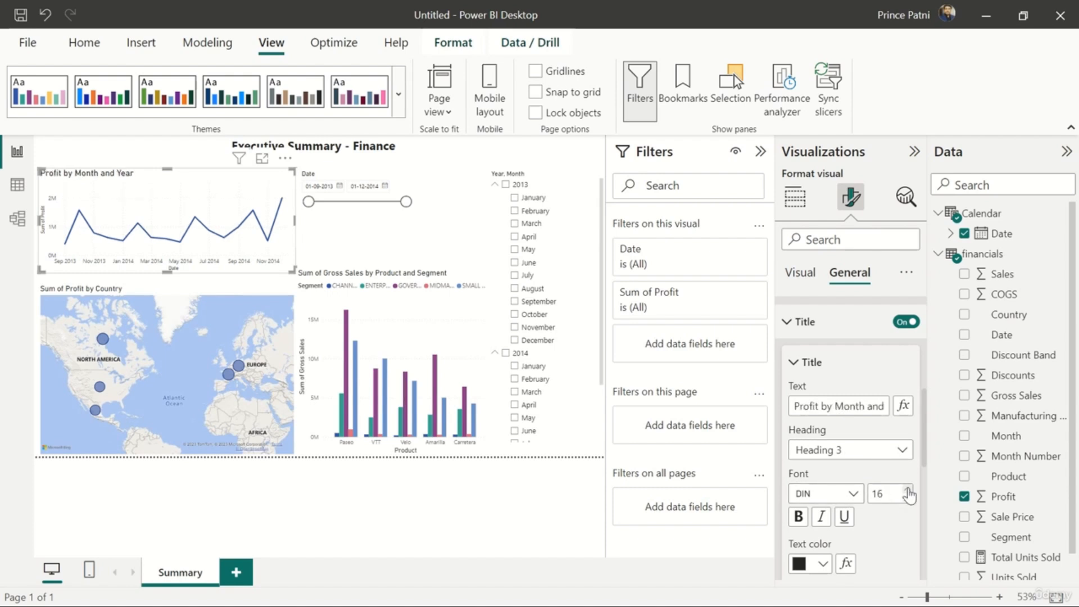
Turn on the shadow effect for the "Profit by Month and Year" line chart
scroll(897, 537, down, 5)
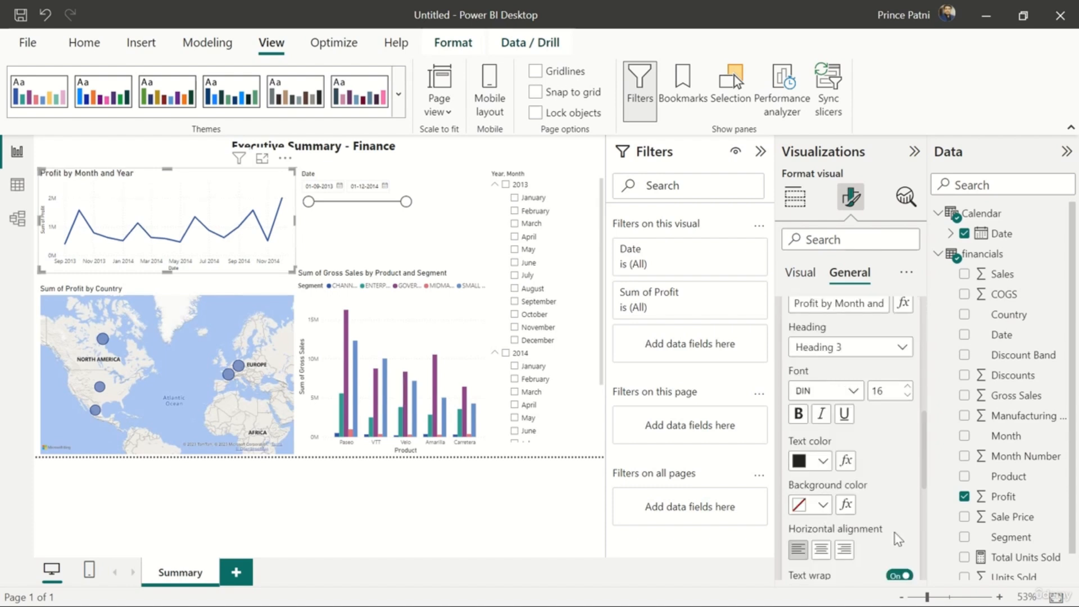
scroll(897, 540, down, 4)
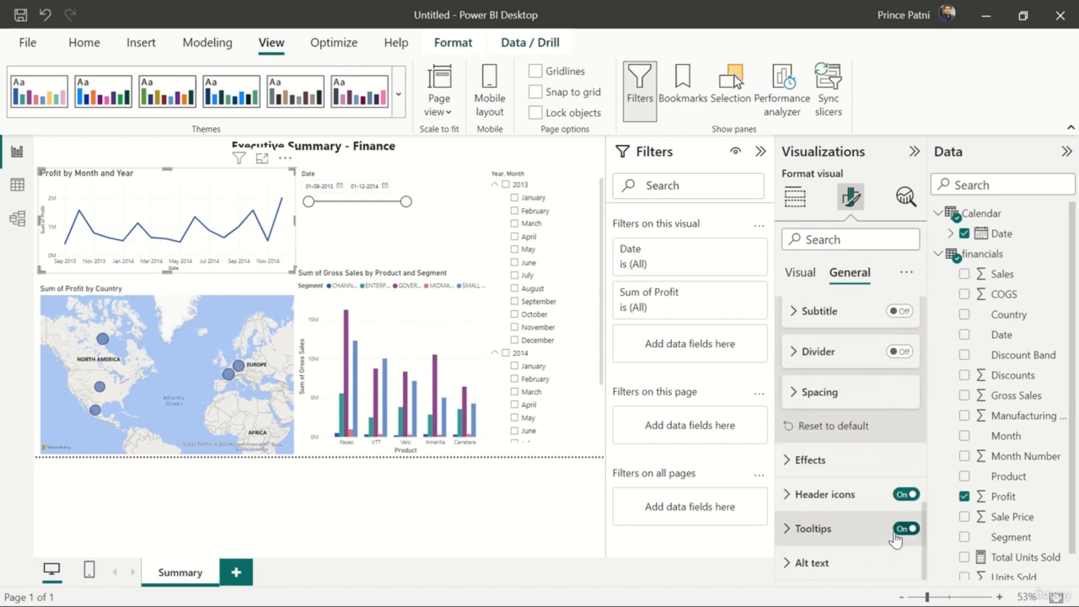
scroll(897, 540, up, 5)
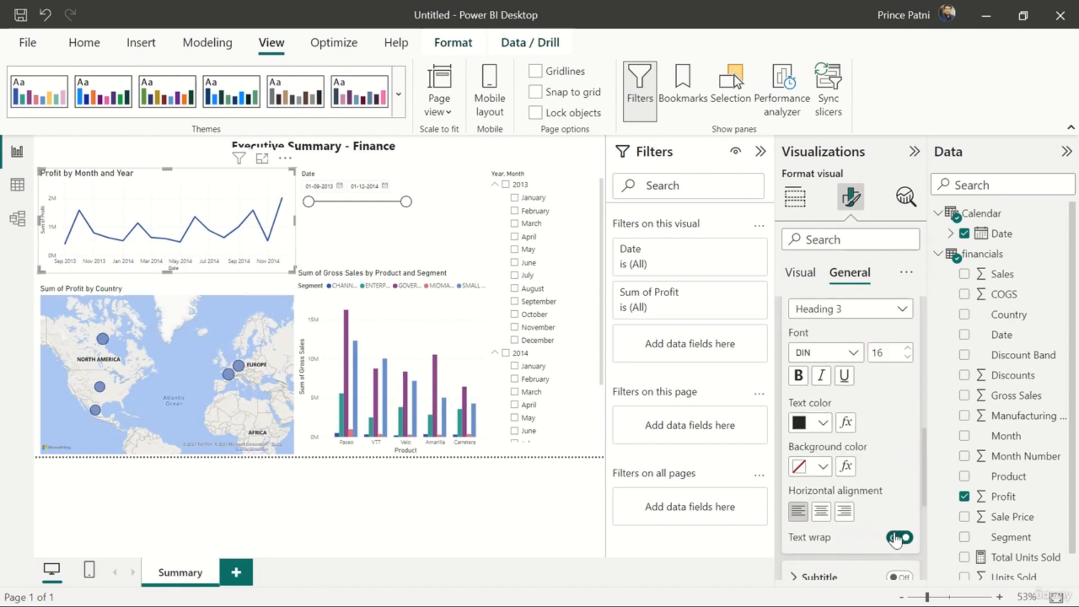
scroll(898, 539, down, 1)
scroll(899, 540, down, 3)
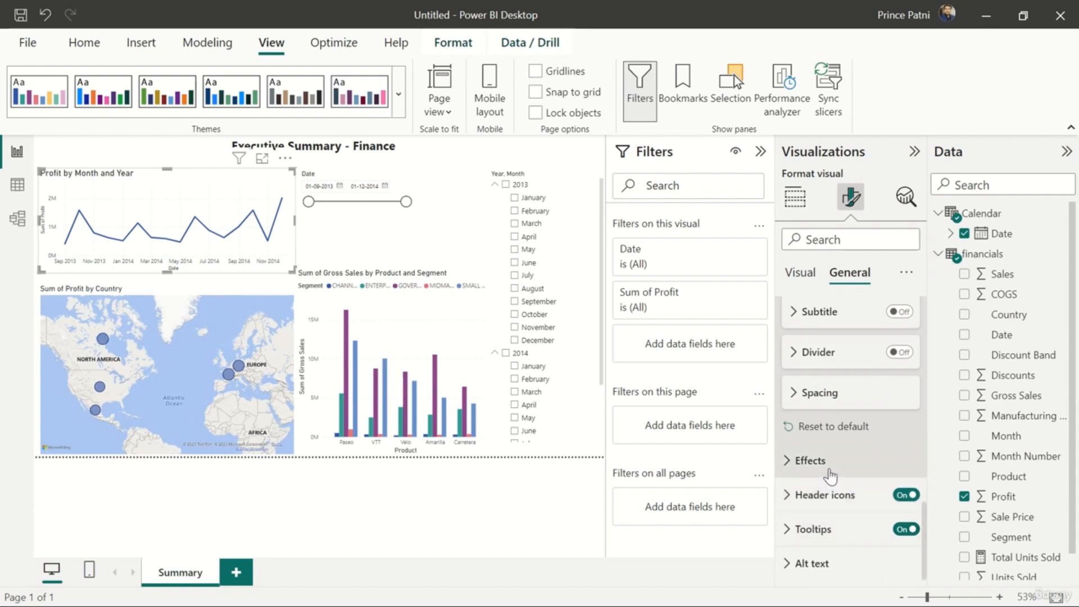
click(832, 474)
scroll(832, 476, down, 4)
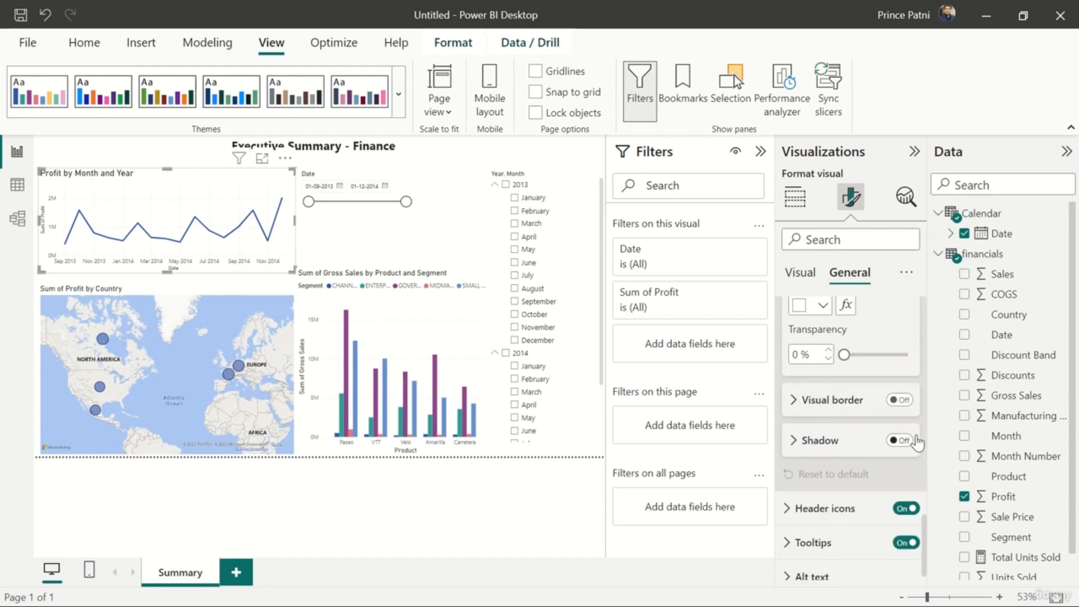
click(901, 441)
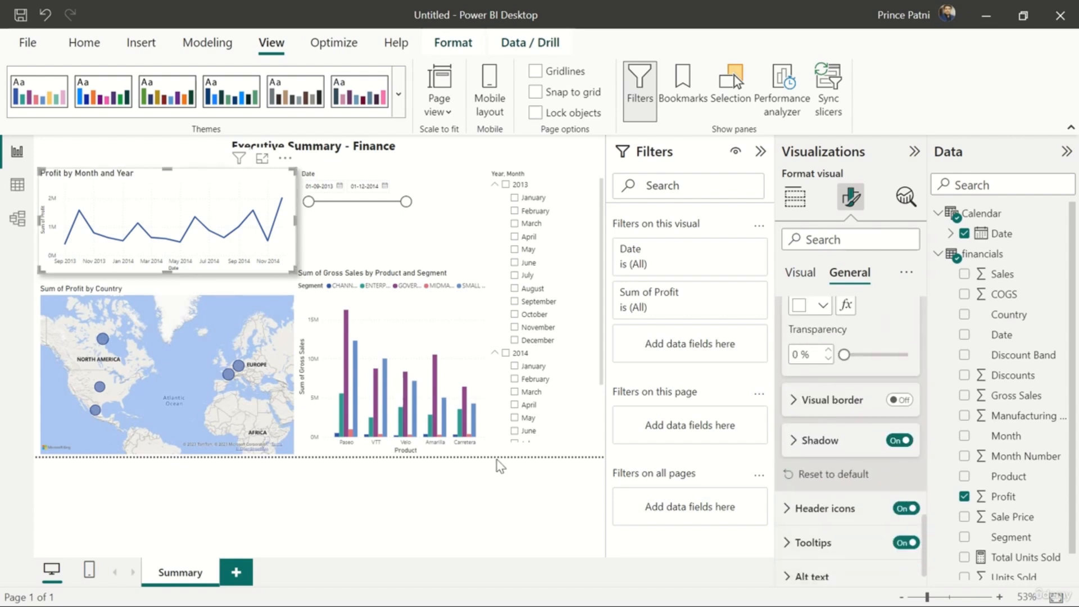
Move the Date slicer away from the line chart and shorten the gross sales column chart by lowering its upper edge
drag(357, 179, 375, 178)
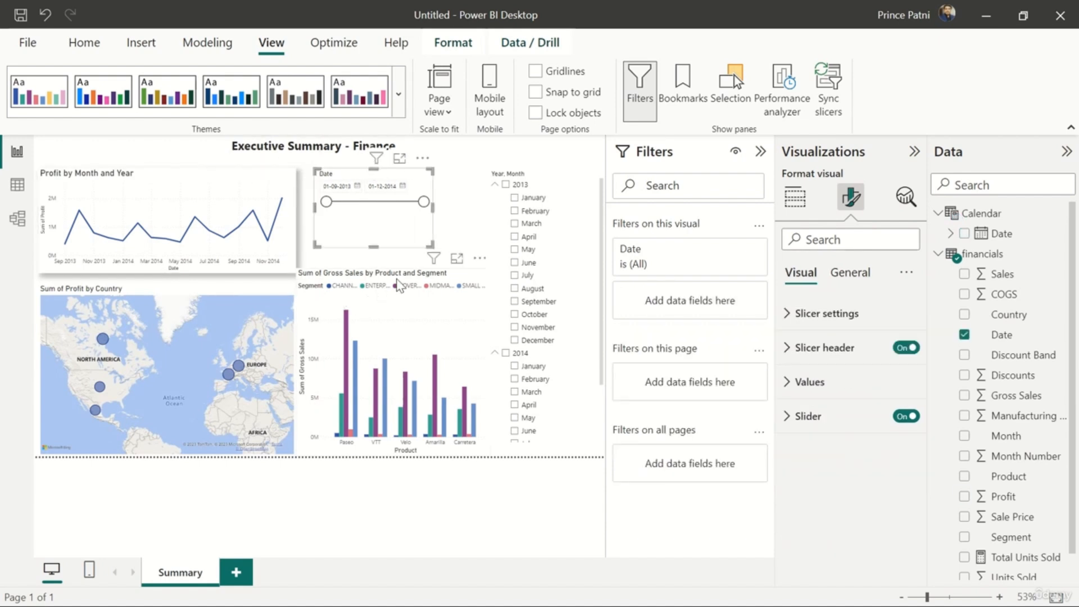
click(400, 282)
drag(394, 268, 394, 297)
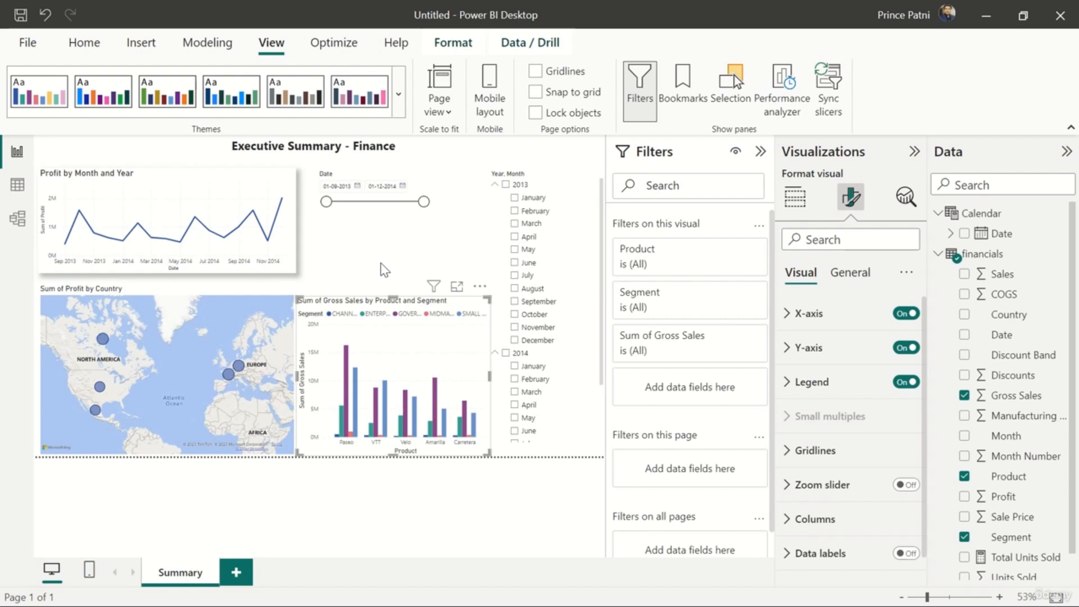
Examine the general formatting options of the "Sum of Profit by Country" map, including its title and effects
click(200, 290)
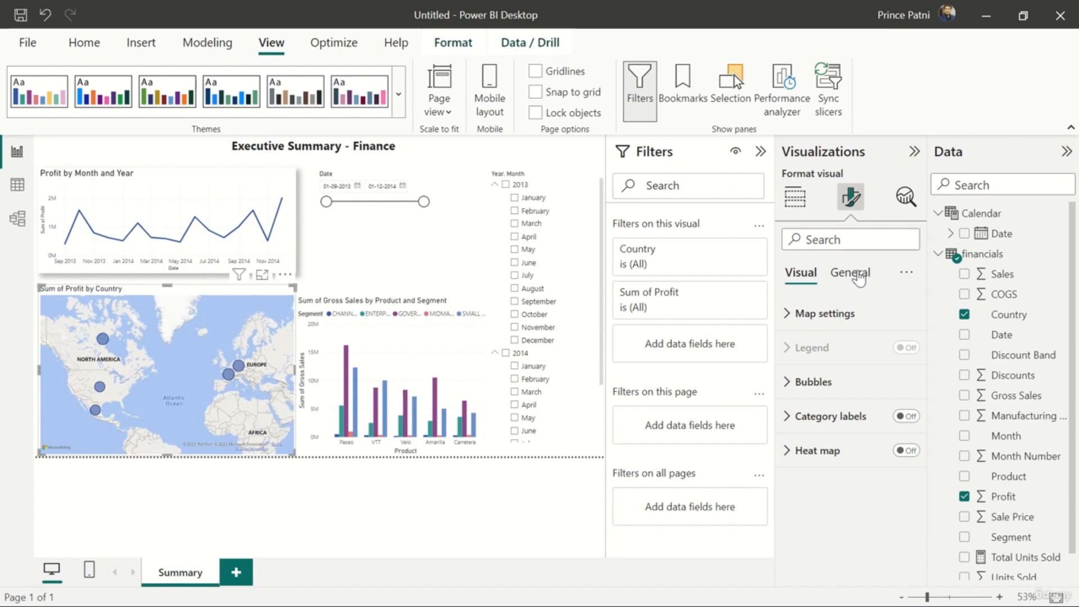
click(855, 275)
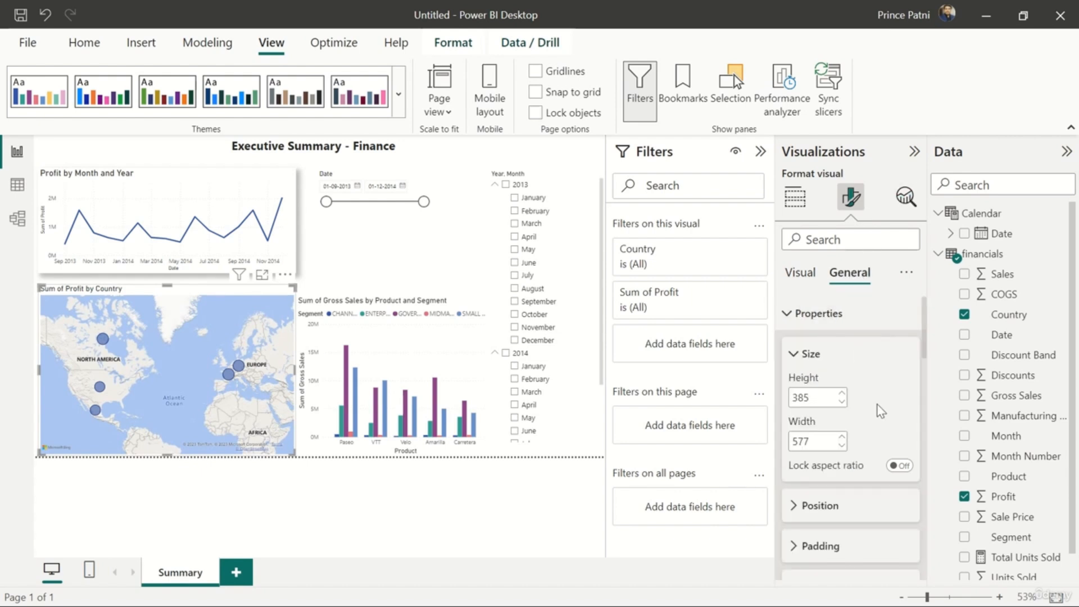
scroll(881, 411, down, 5)
scroll(881, 411, down, 10)
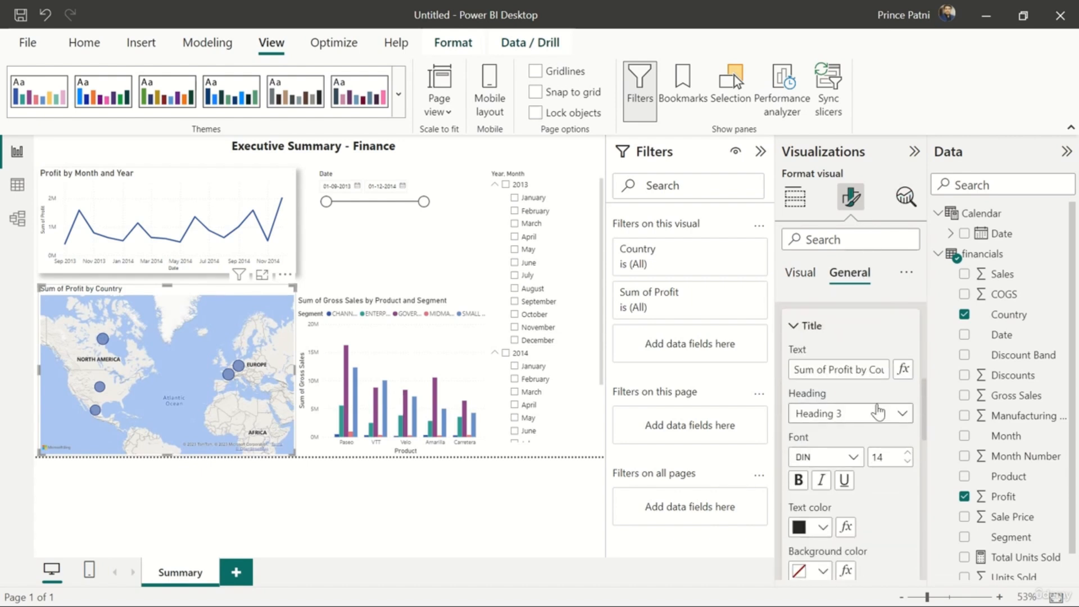
scroll(879, 412, down, 5)
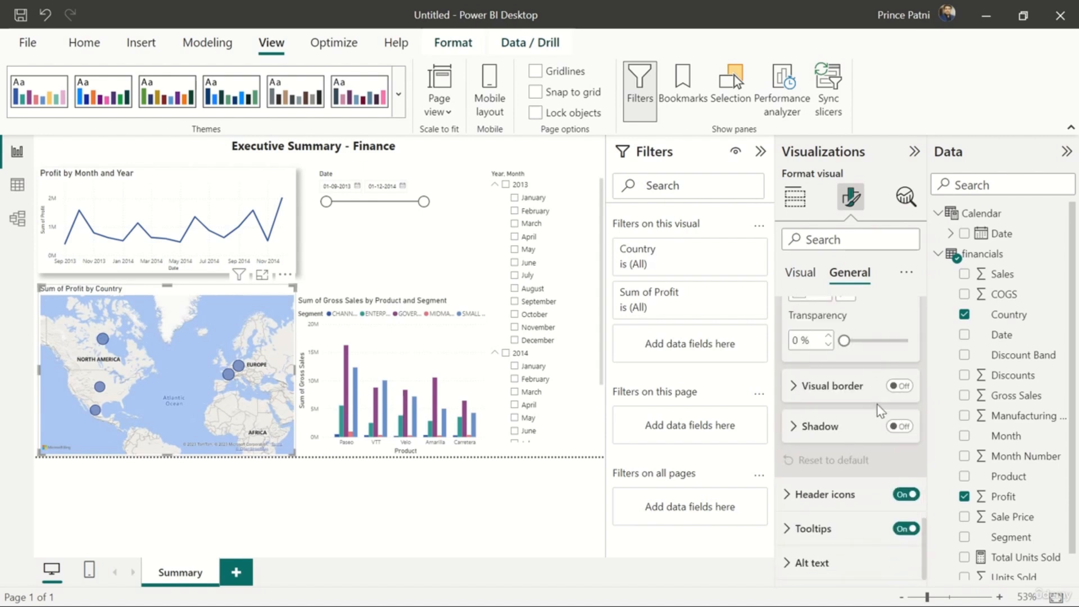
scroll(873, 425, up, 15)
Try the Grayscale and Aerial styles on the profit map and return its style to Road
click(802, 274)
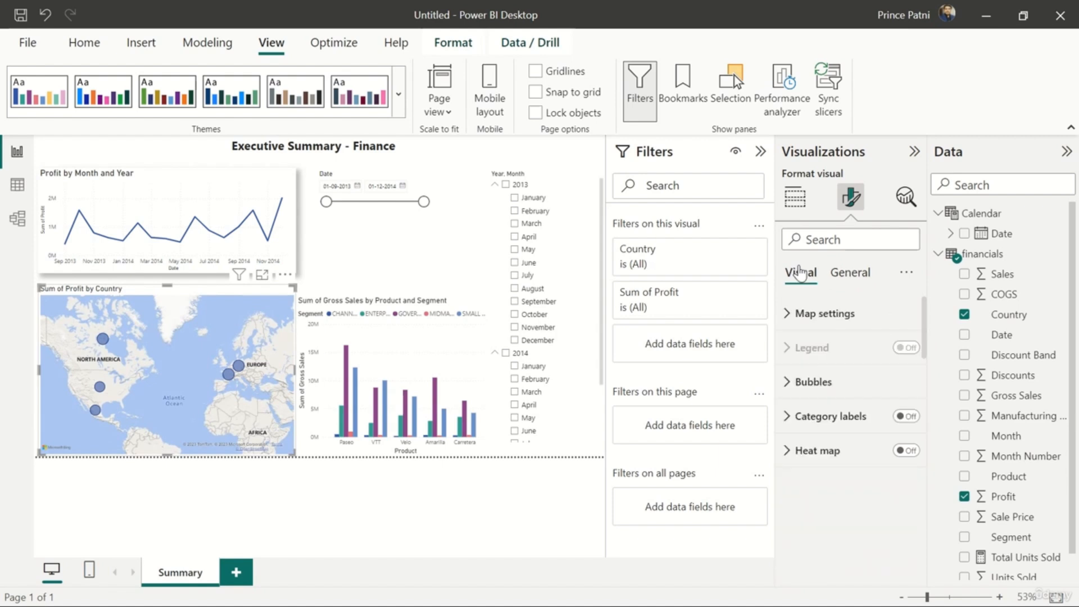
click(790, 316)
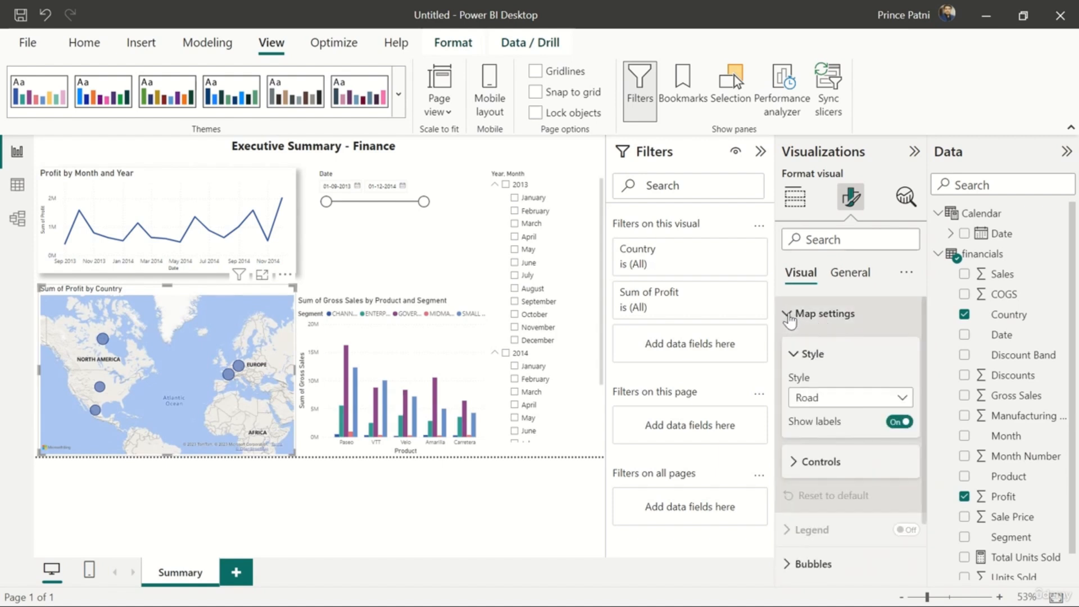
scroll(840, 378, down, 2)
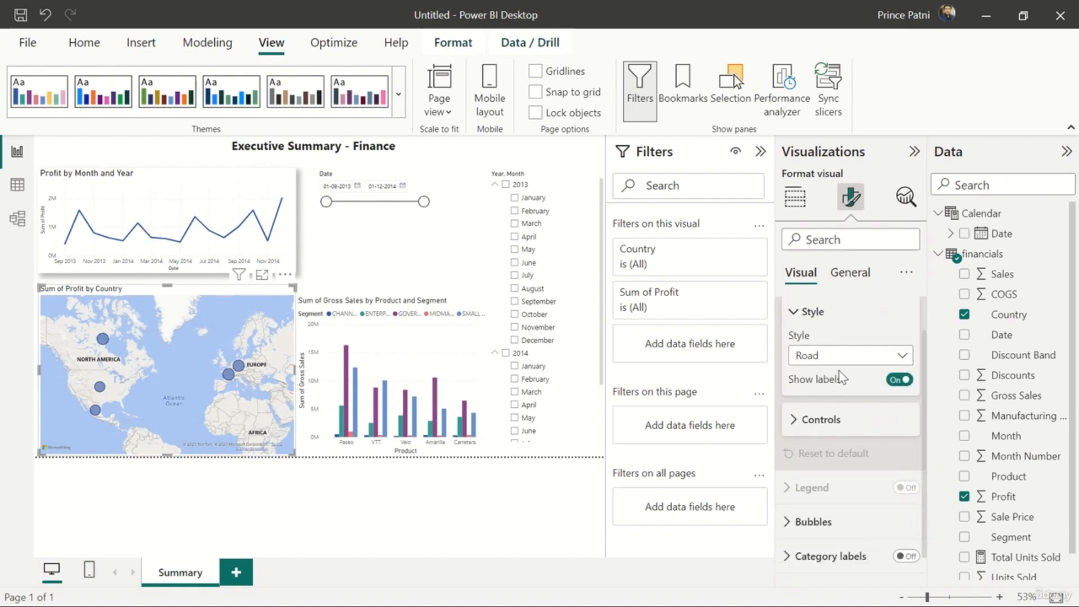
click(872, 359)
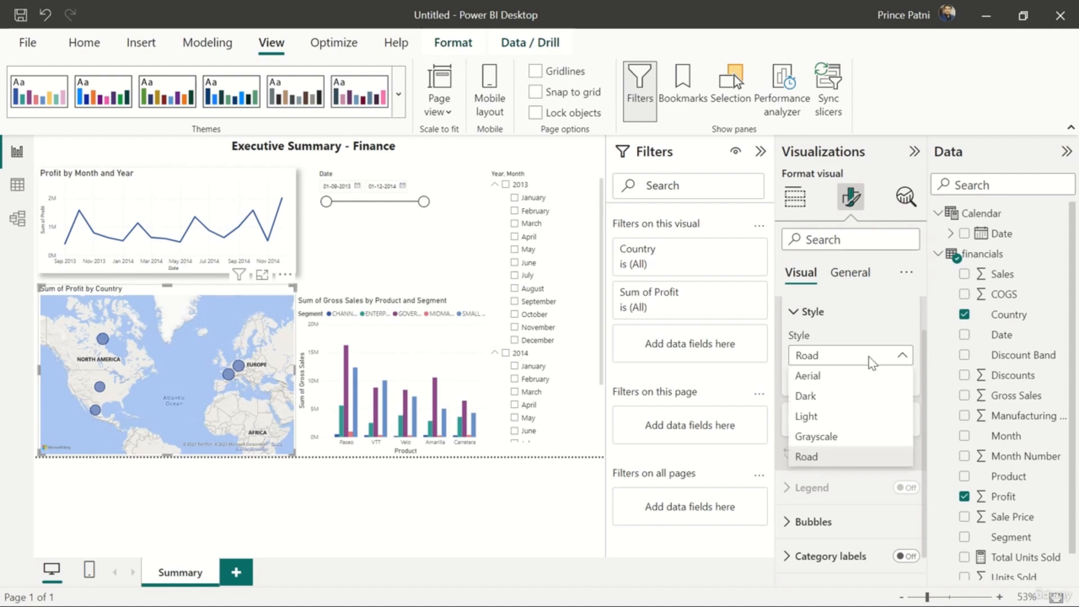
click(840, 437)
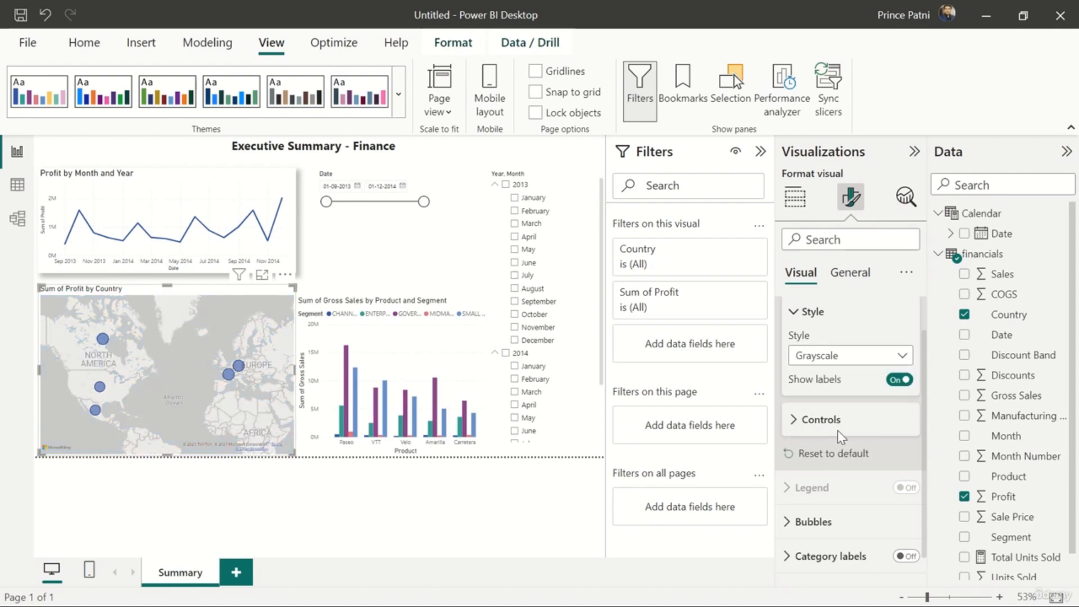
click(894, 356)
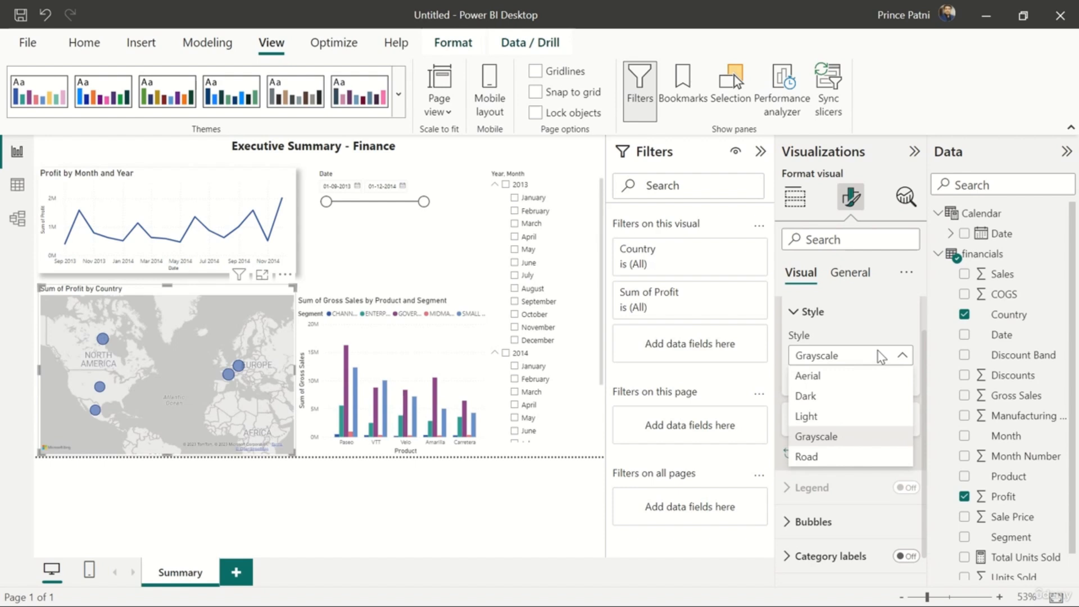
click(860, 377)
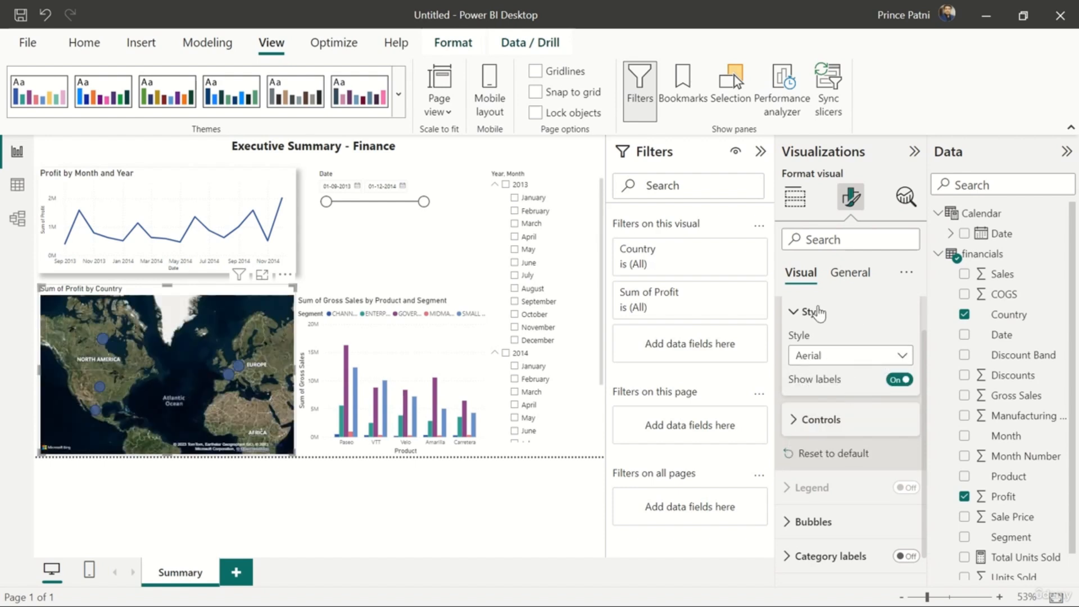
click(846, 355)
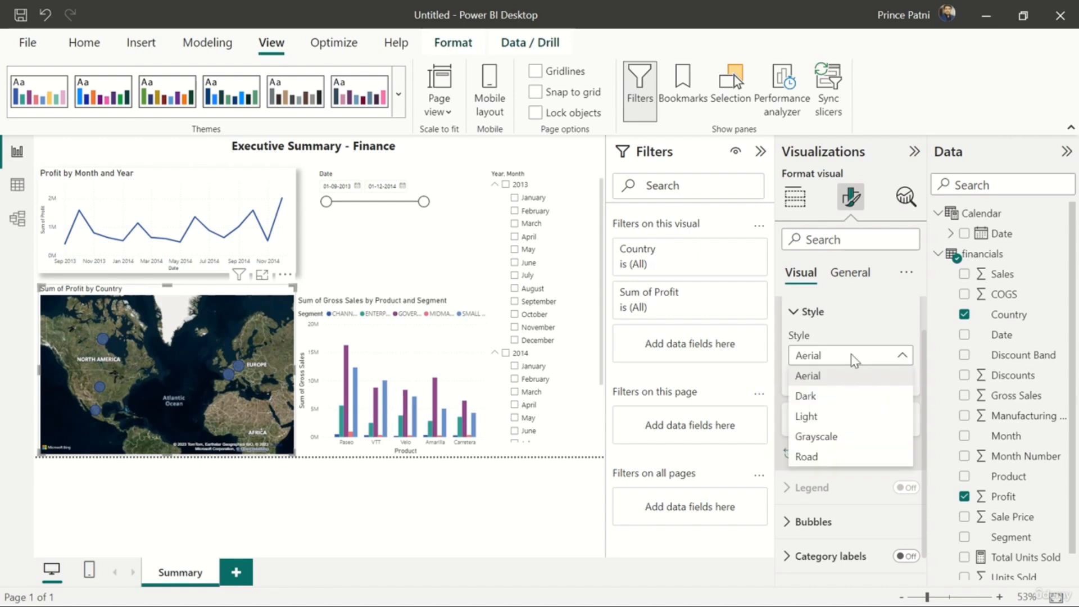
click(837, 458)
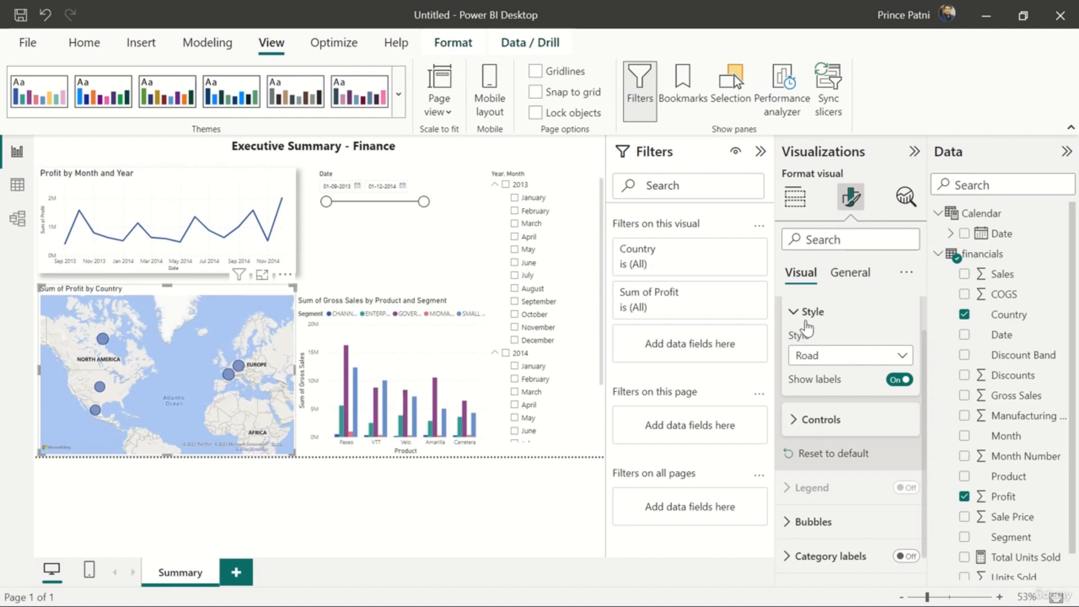
click(806, 323)
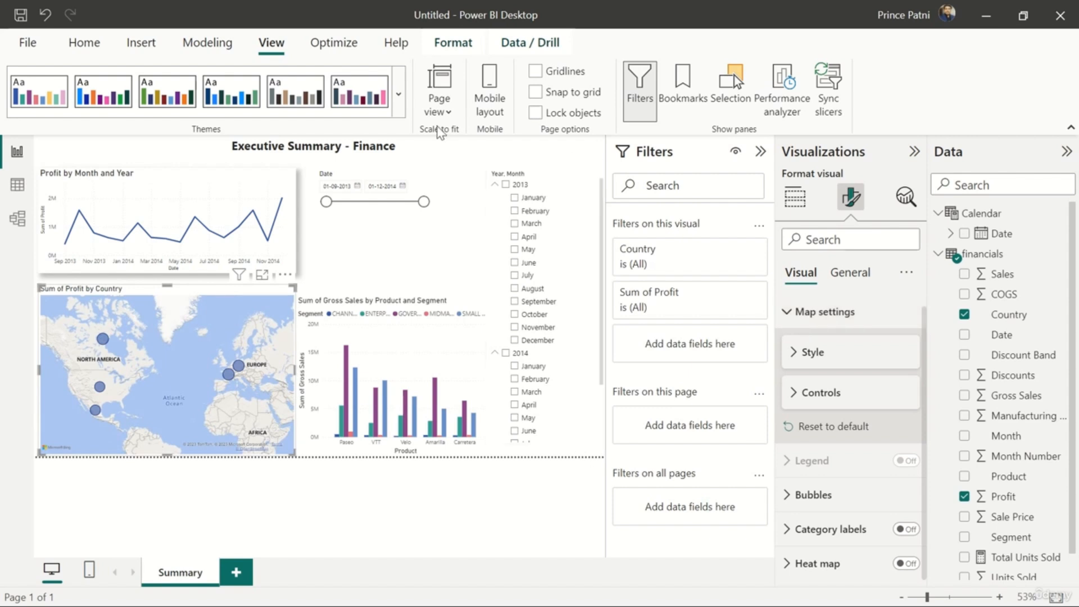
Open the commands for inserting elements into the report page
click(143, 42)
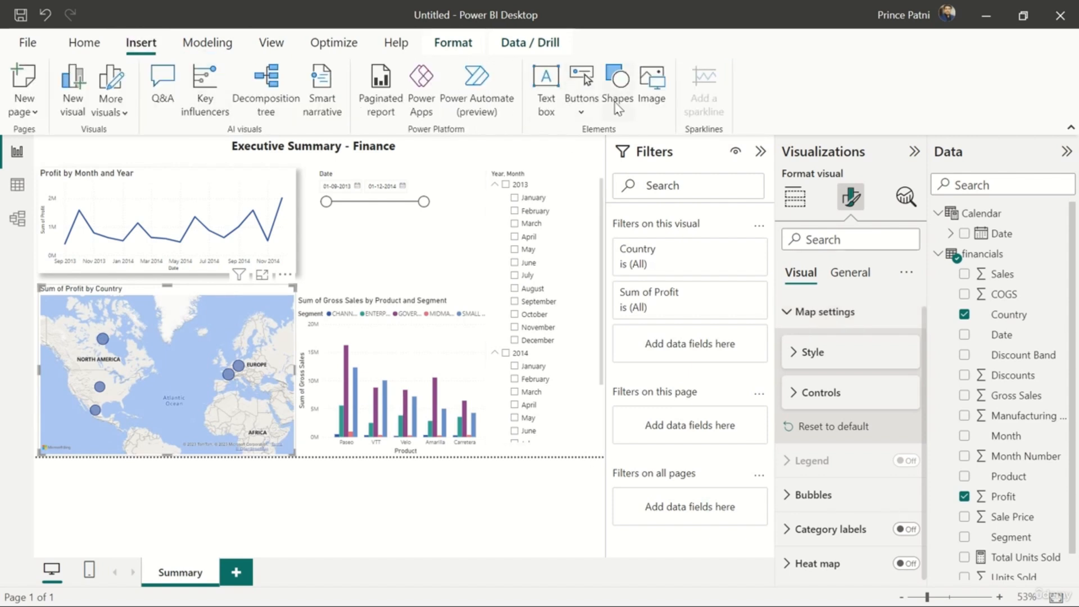
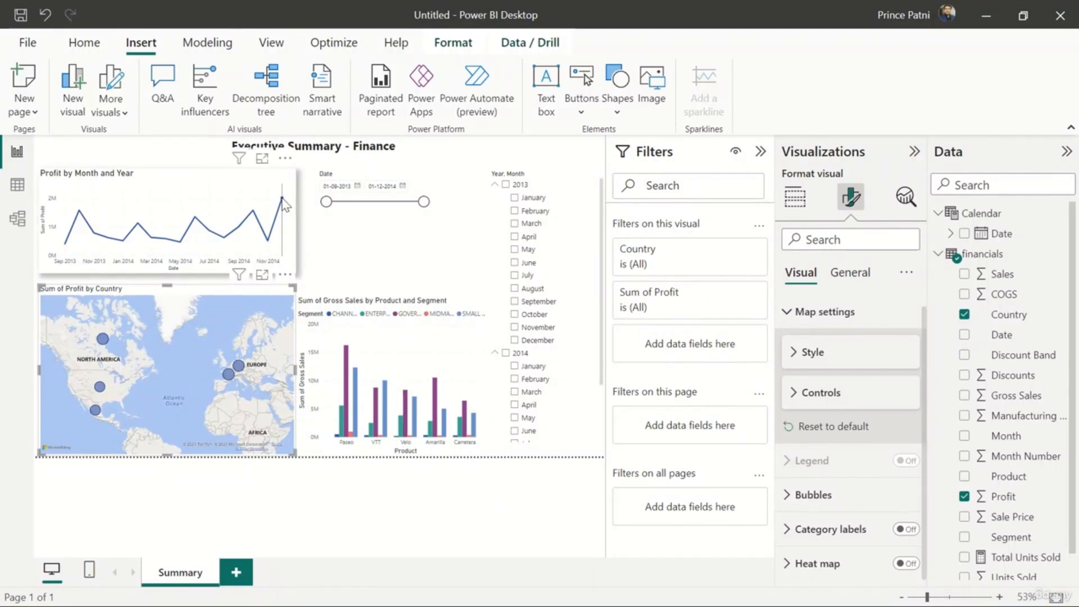
Save the report in the Downloads folder as a Power BI file named "Sales Summary"
mouse_move(282, 202)
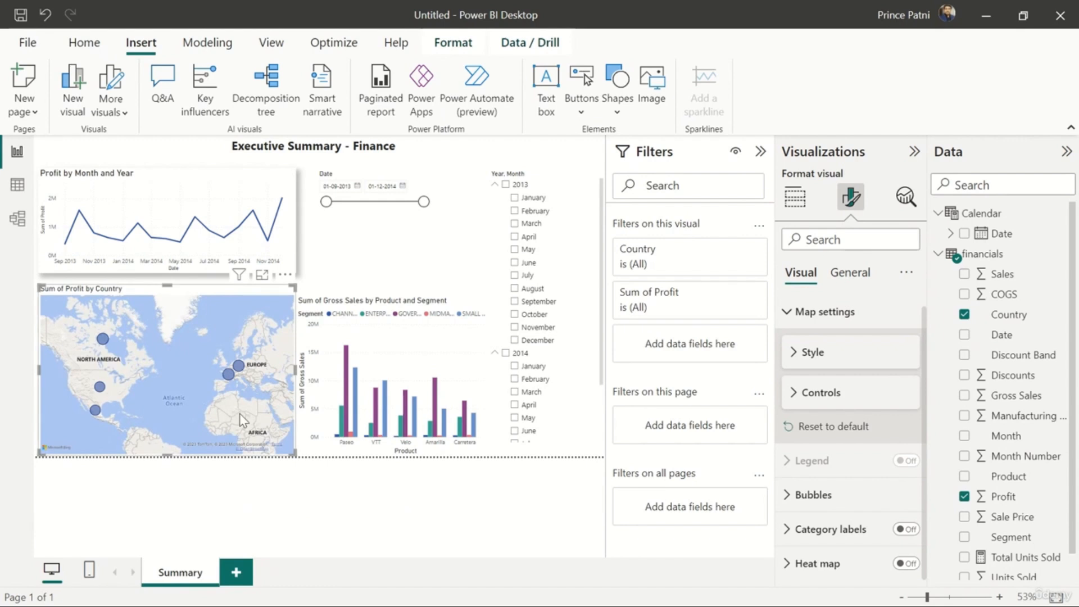
mouse_move(242, 374)
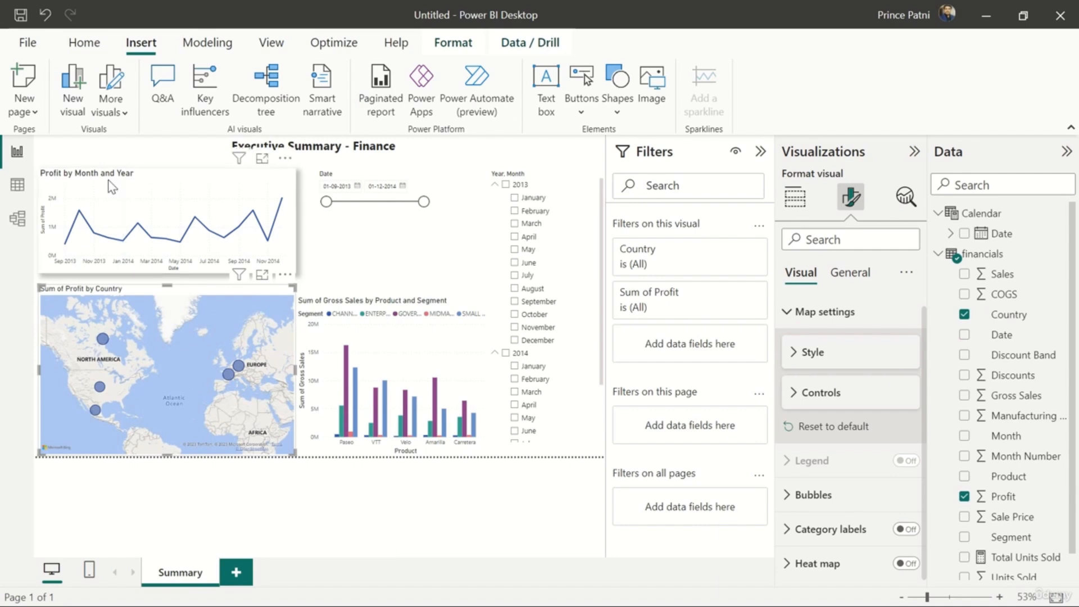
click(26, 41)
click(57, 126)
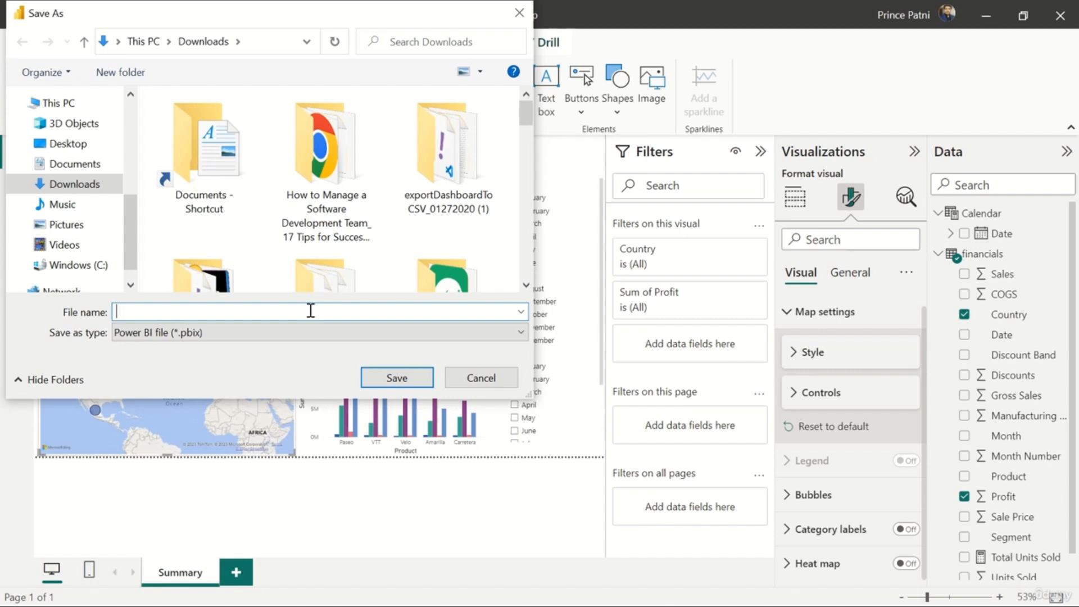
text(Sales Summary)
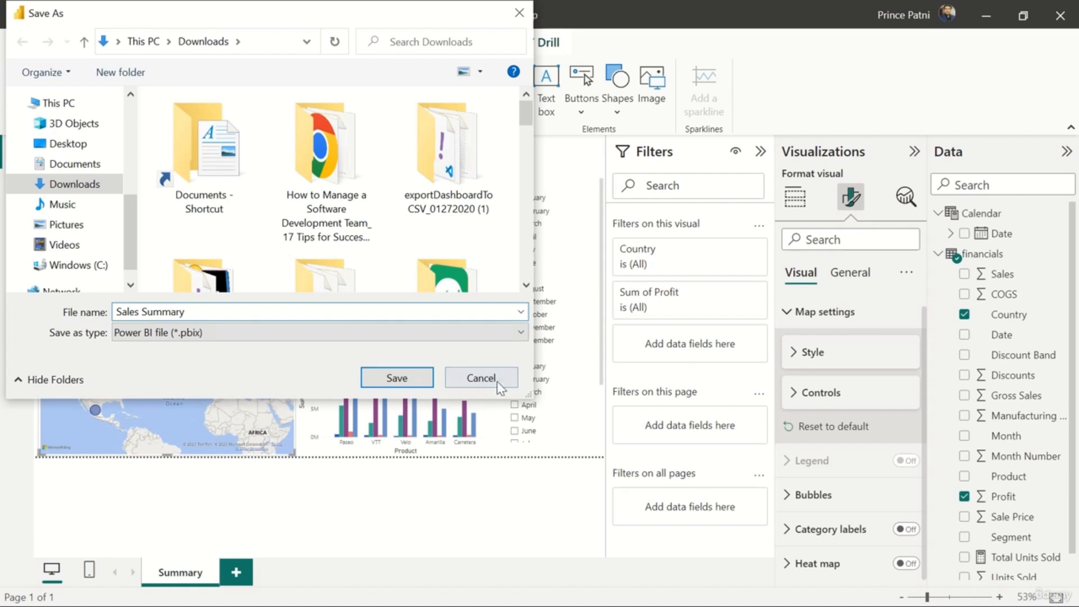
click(403, 384)
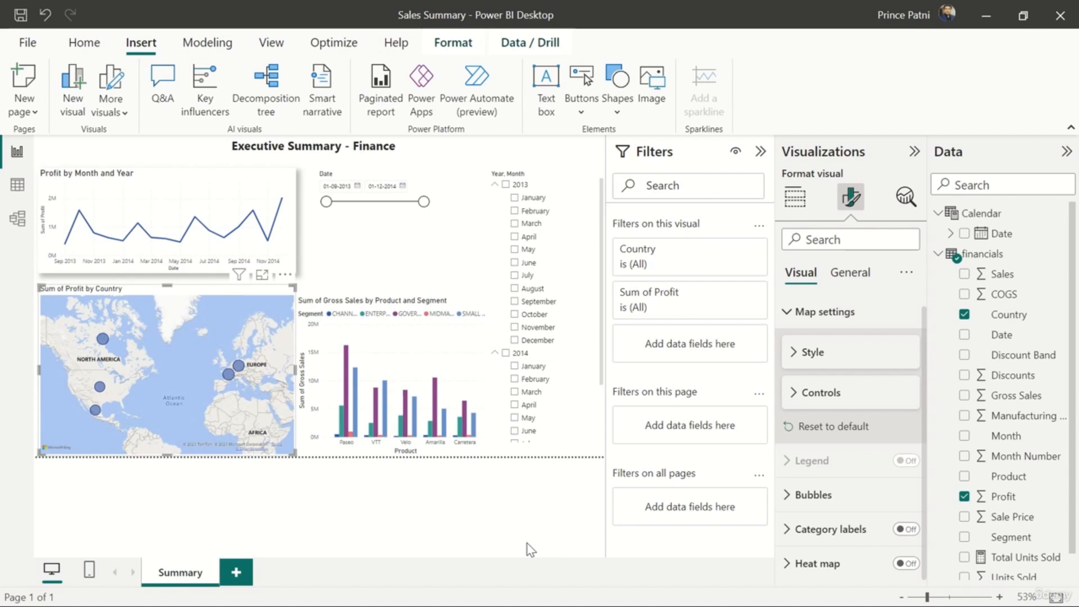
Publish the report to My workspace in the Power BI service, saving the pending changes first
click(100, 49)
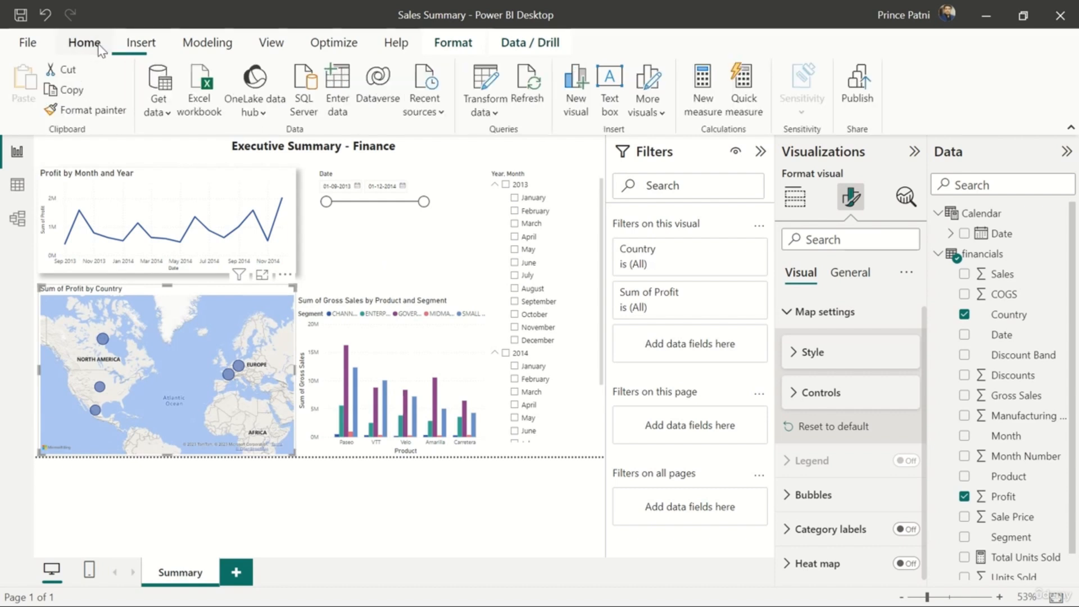
click(864, 99)
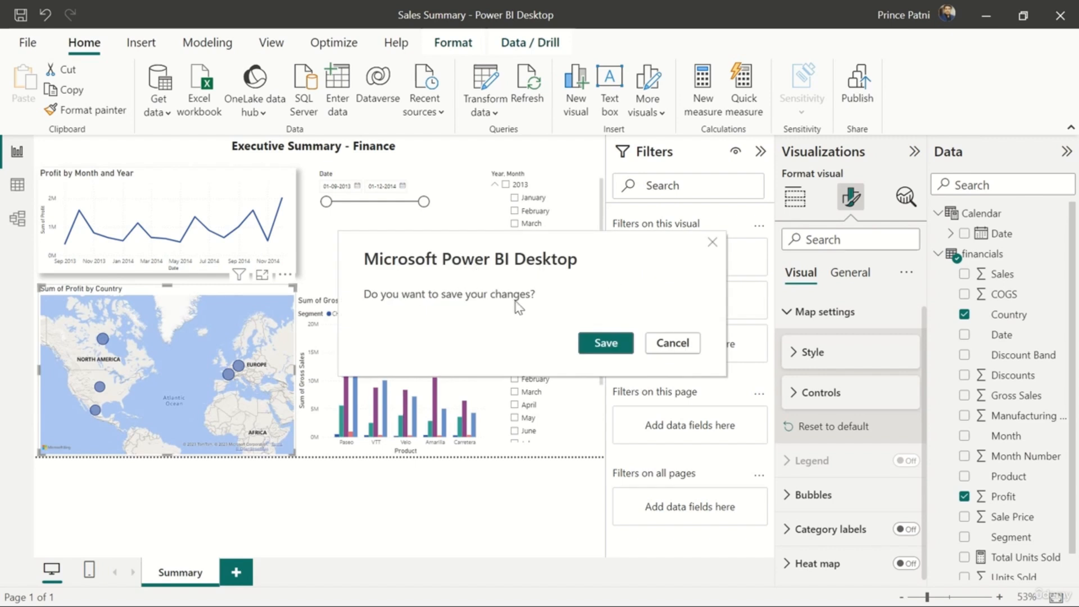
click(615, 342)
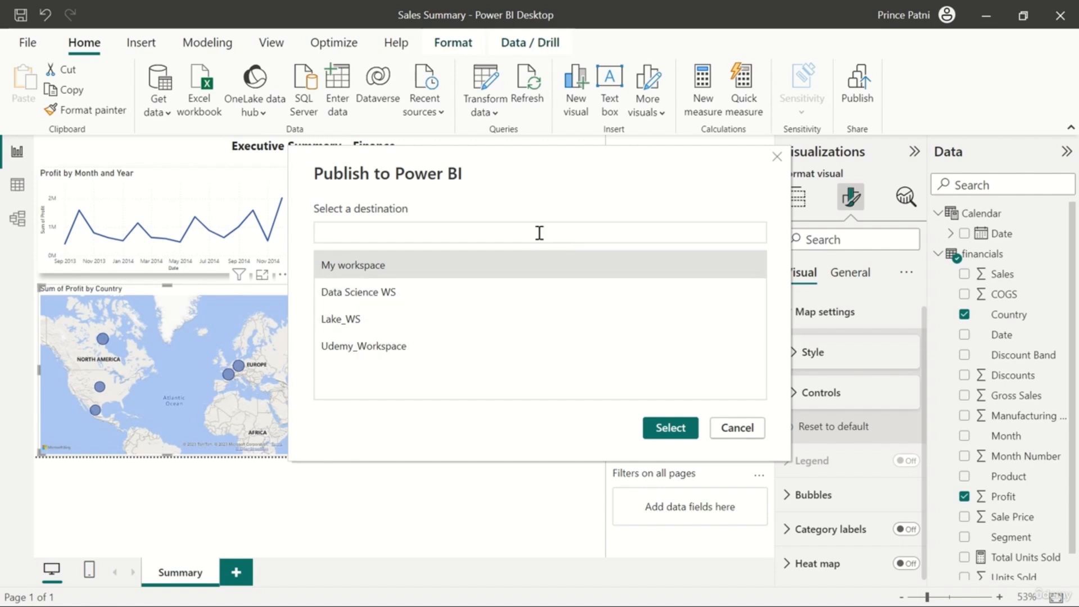
click(448, 260)
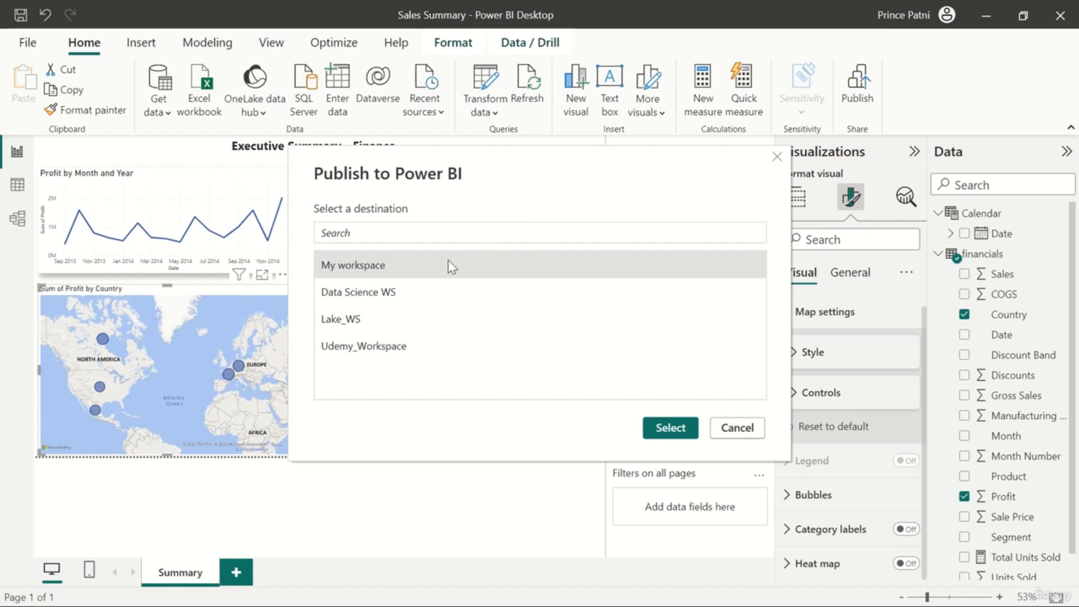
click(661, 430)
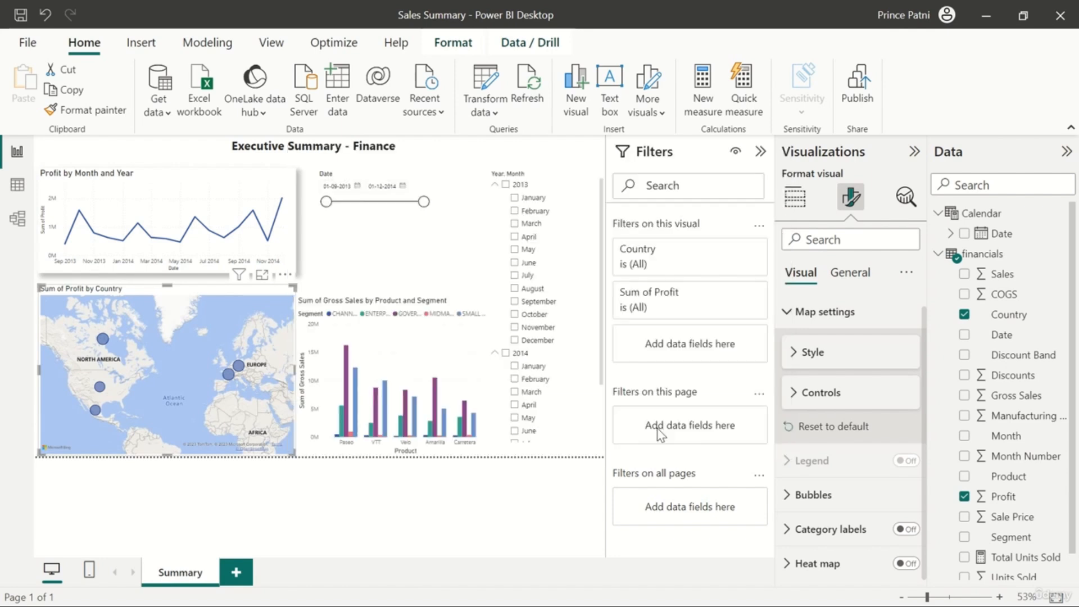